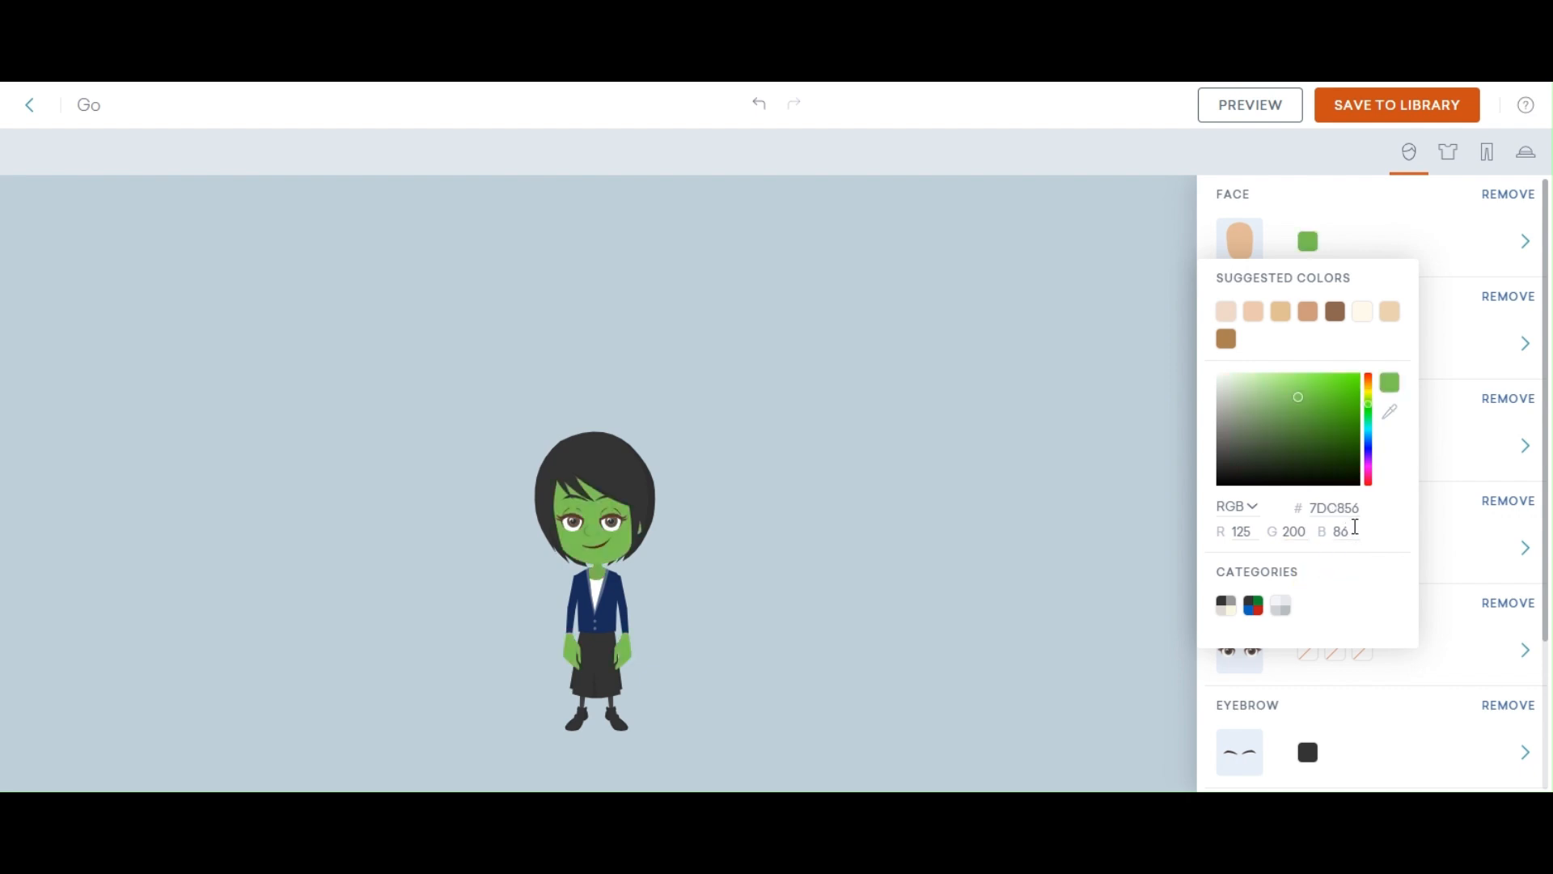
# Set the face colour's blue value to 51 and close the colour picker.
pyautogui.doubleClick(1345, 527)
pyautogui.click(1347, 567)
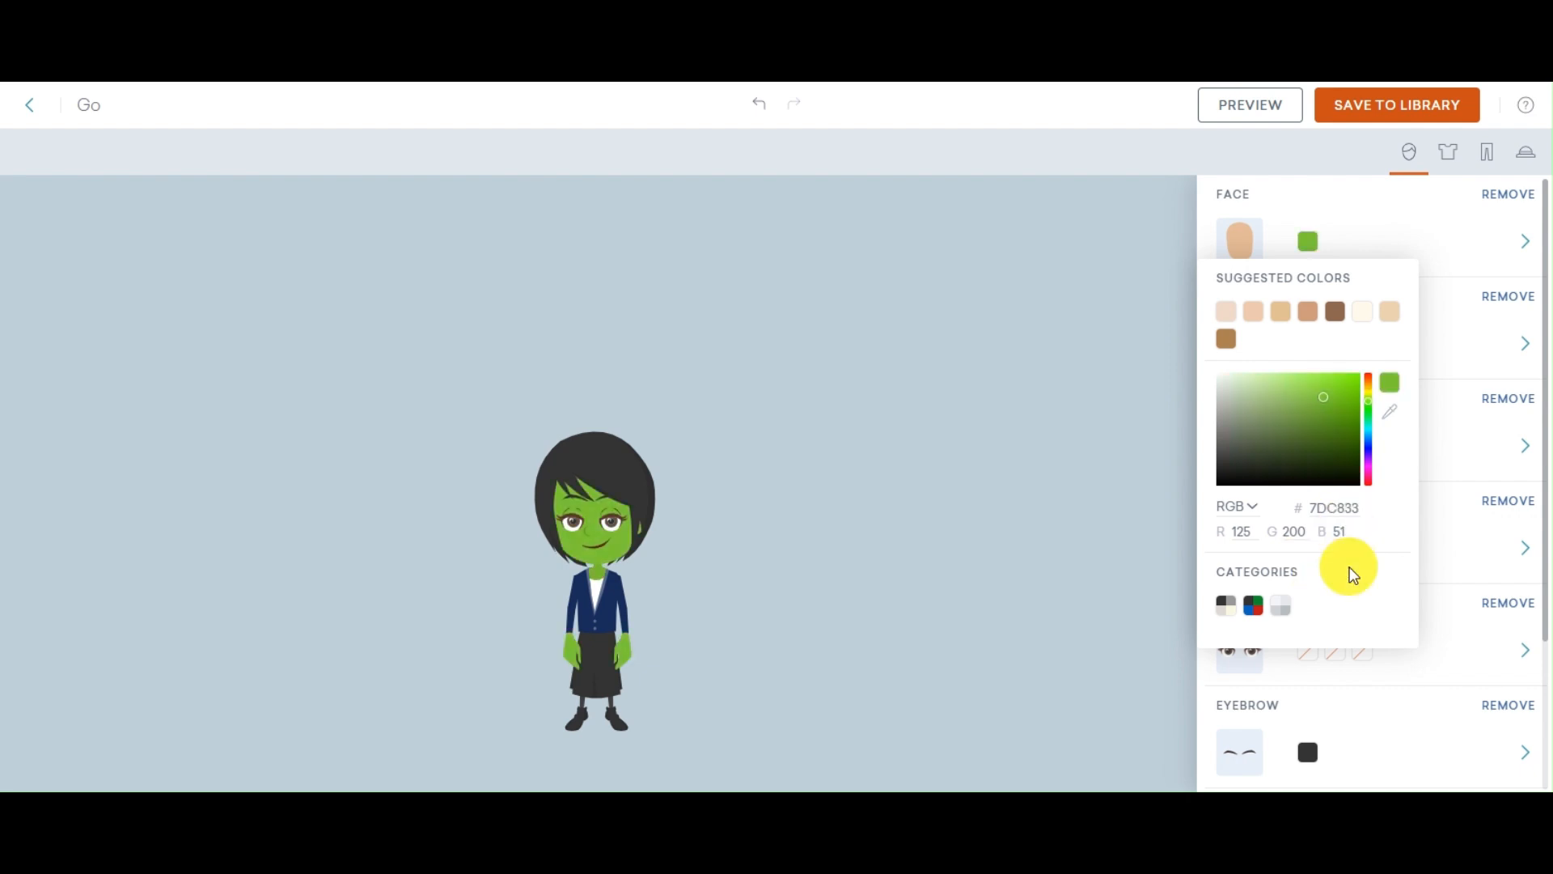
pyautogui.click(898, 520)
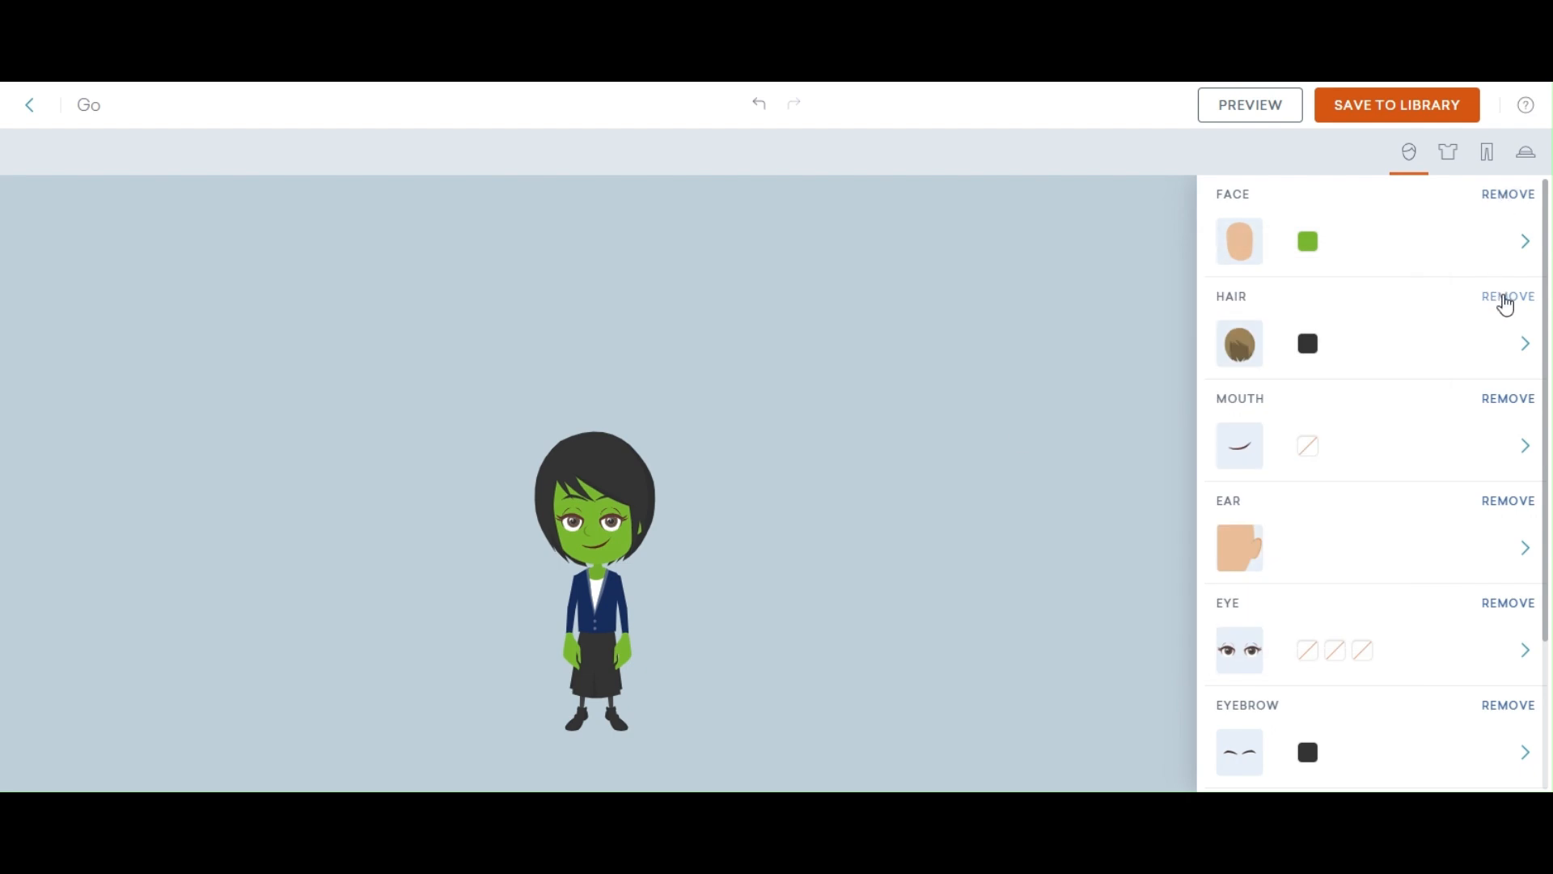
# Remove the hair, face, ear and nose parts from the character.
pyautogui.click(1506, 299)
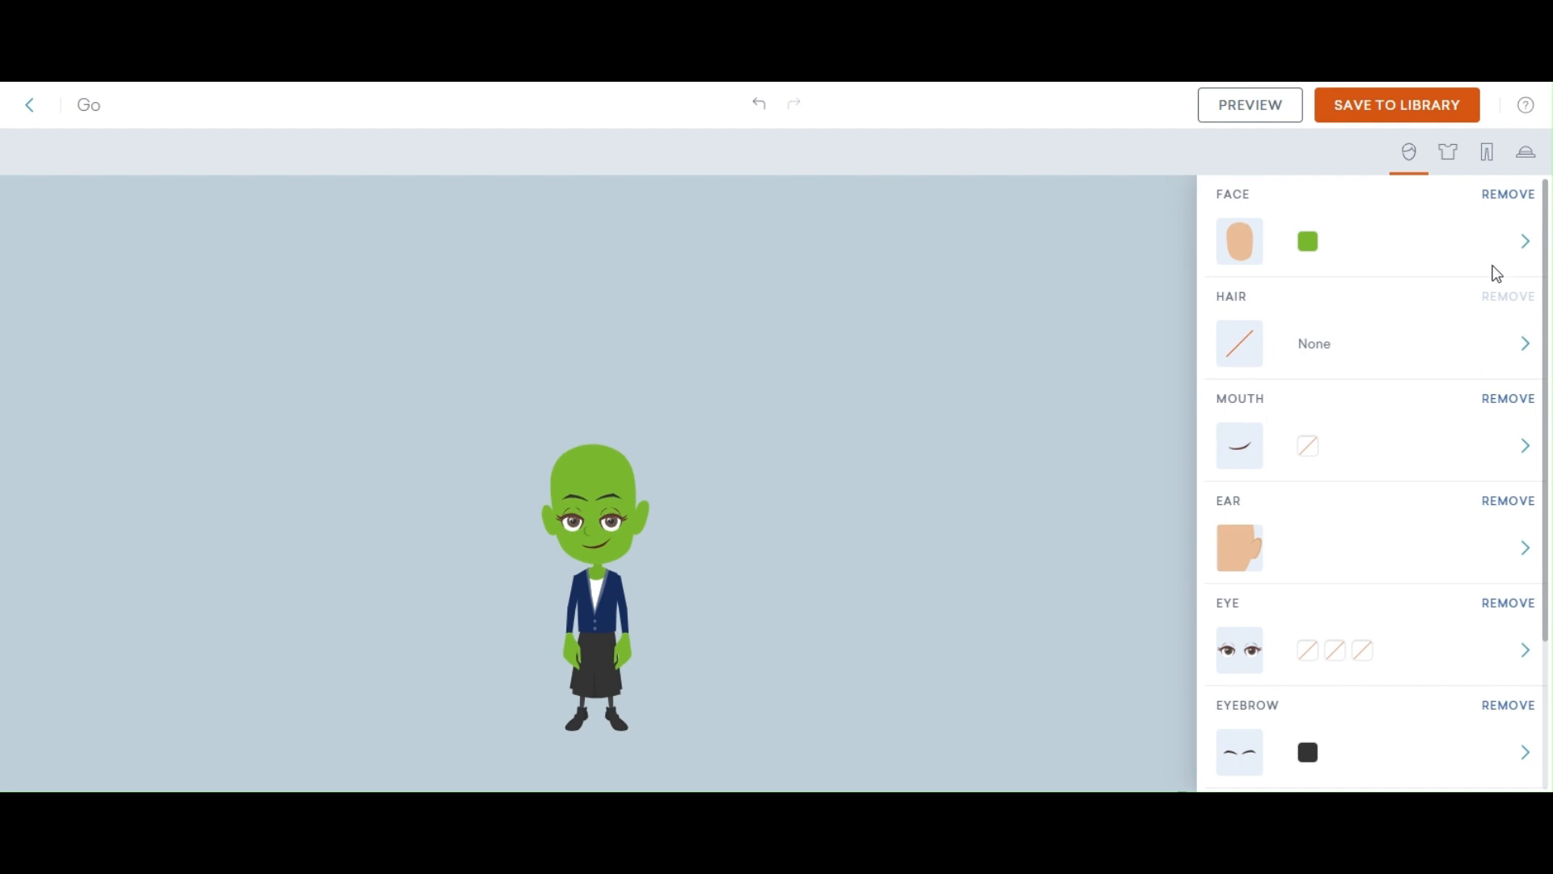
pyautogui.click(1517, 198)
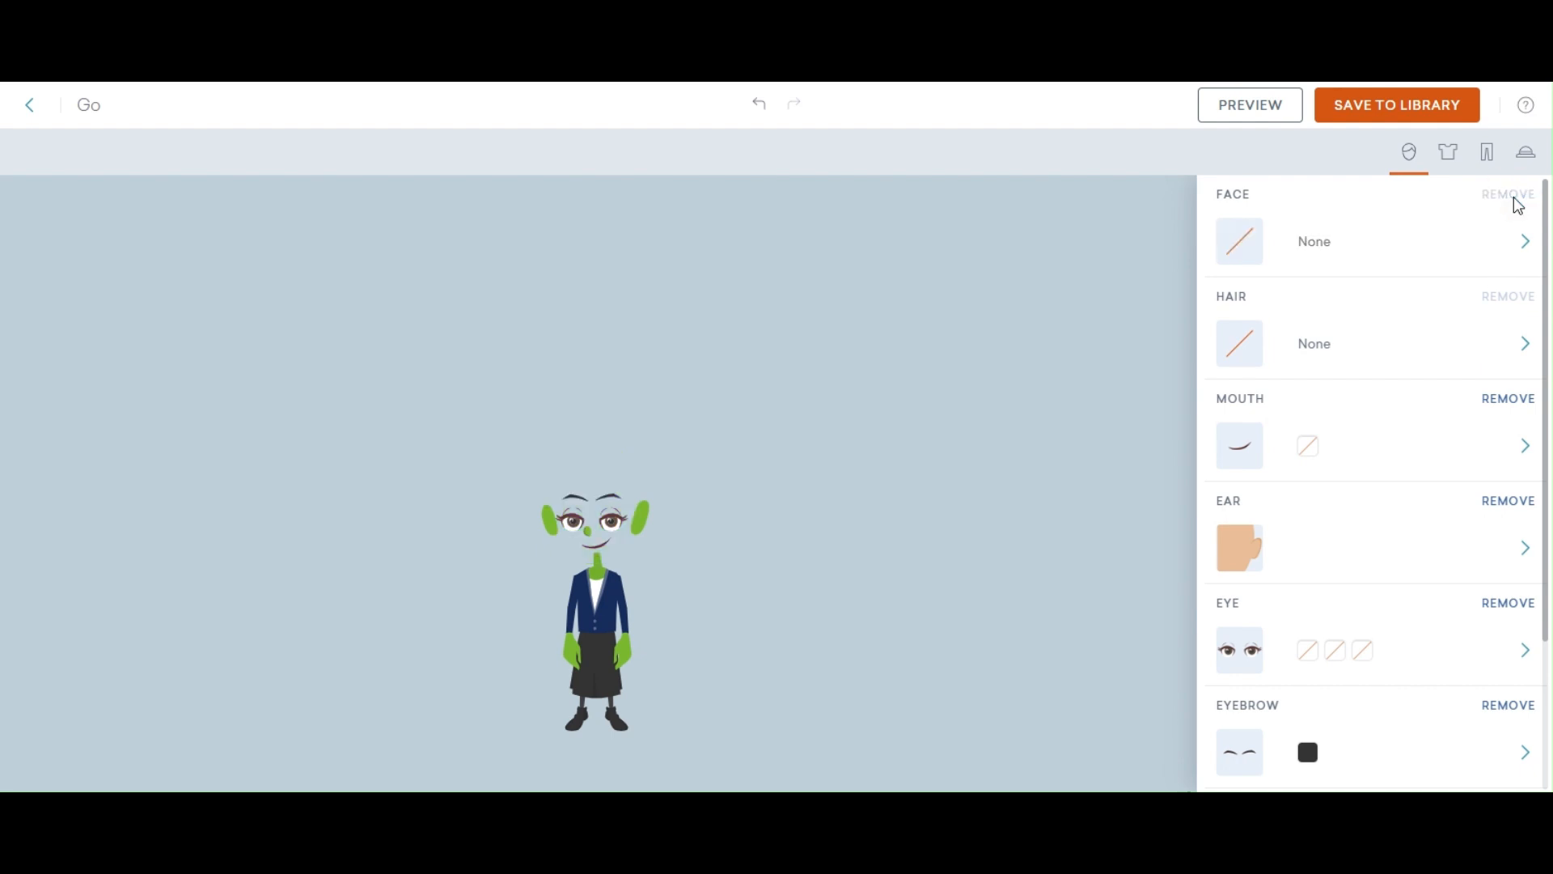
pyautogui.click(1512, 505)
pyautogui.scroll(-2, 1547, 656)
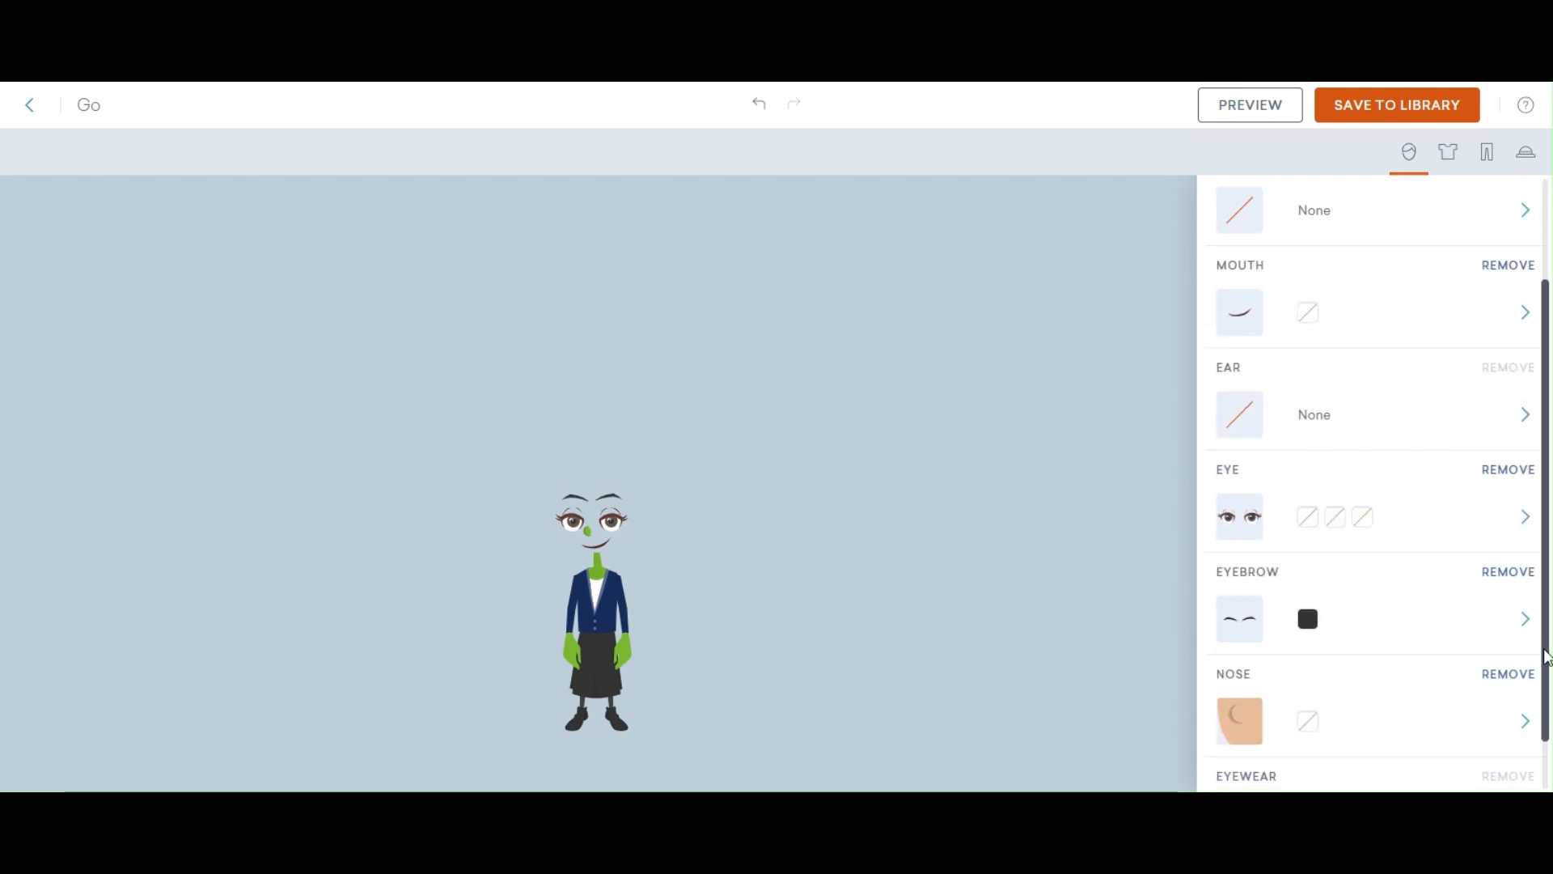
pyautogui.click(1493, 675)
# Change the eye style to the large round eyes with teal irises.
pyautogui.click(1264, 526)
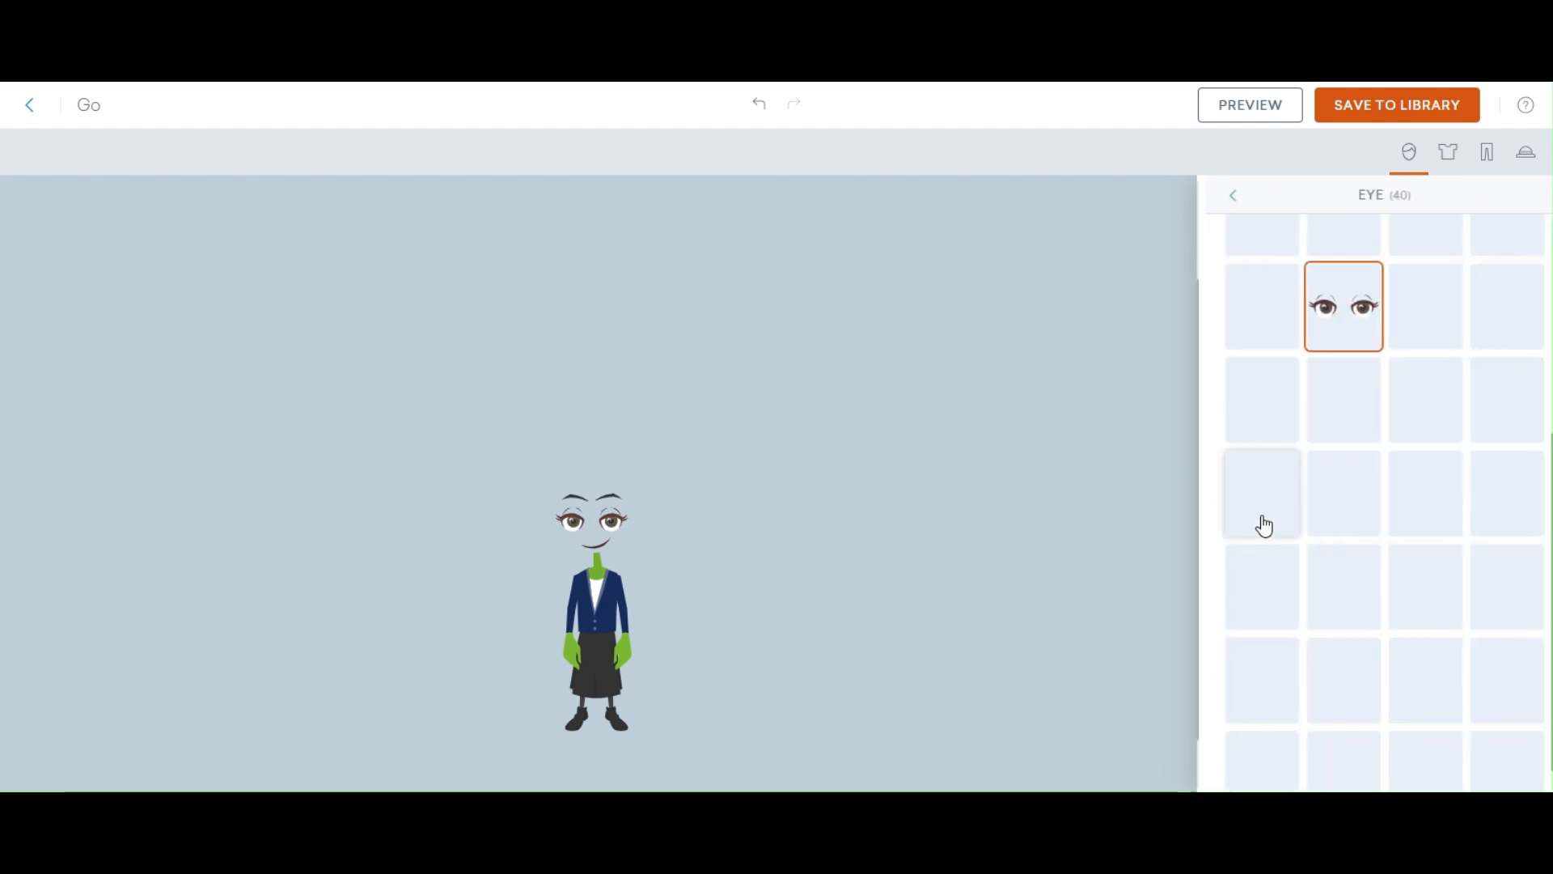
pyautogui.click(1422, 657)
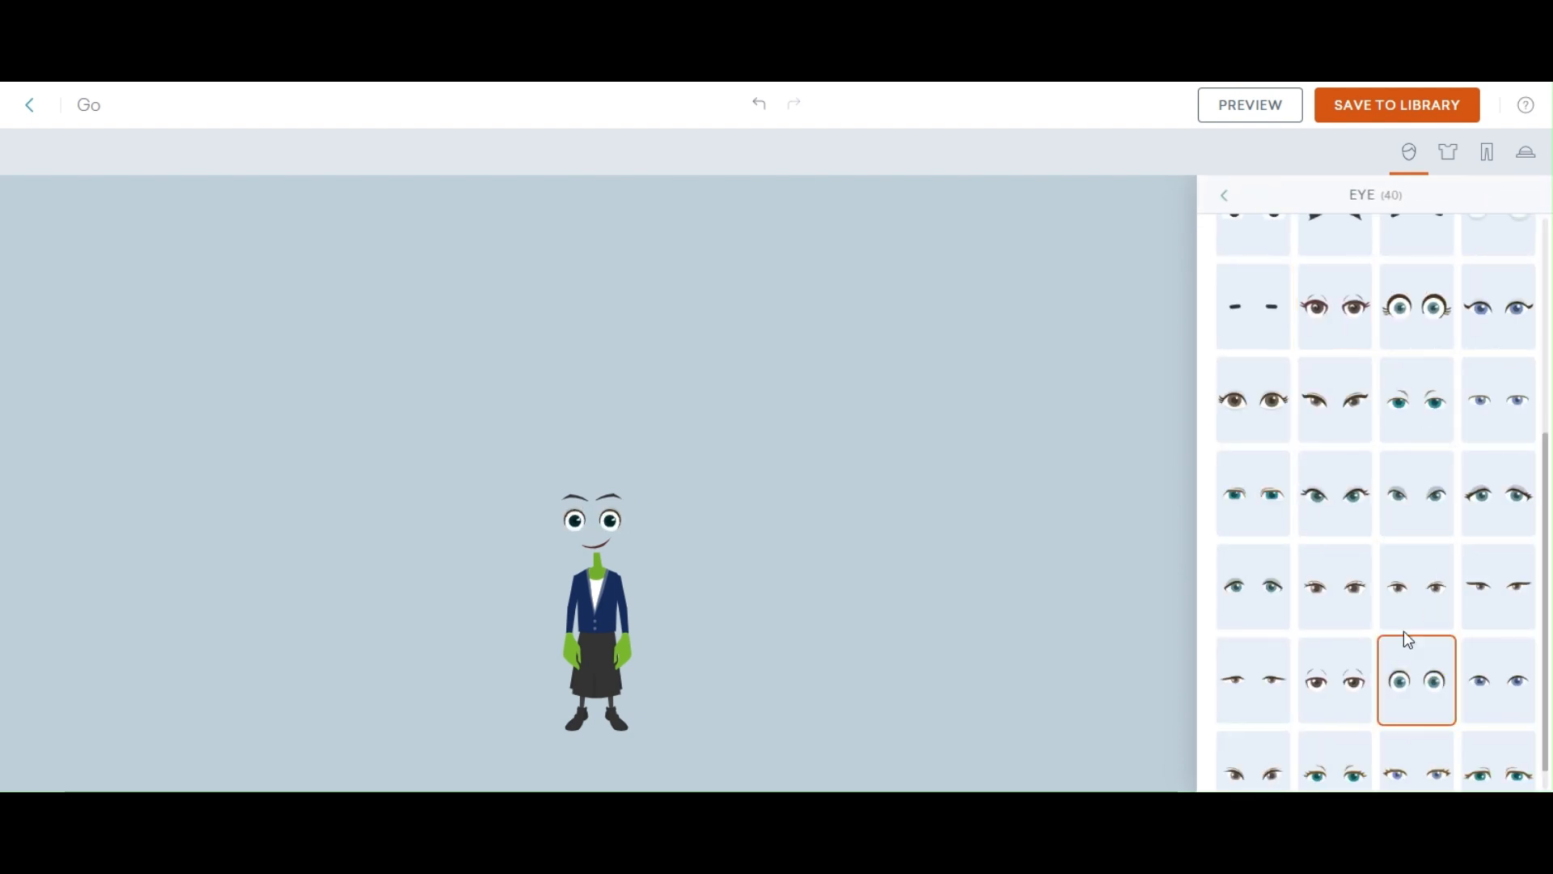
pyautogui.click(1226, 196)
# Change the eyebrow style to the short thin brows, third in the first row.
pyautogui.click(1240, 740)
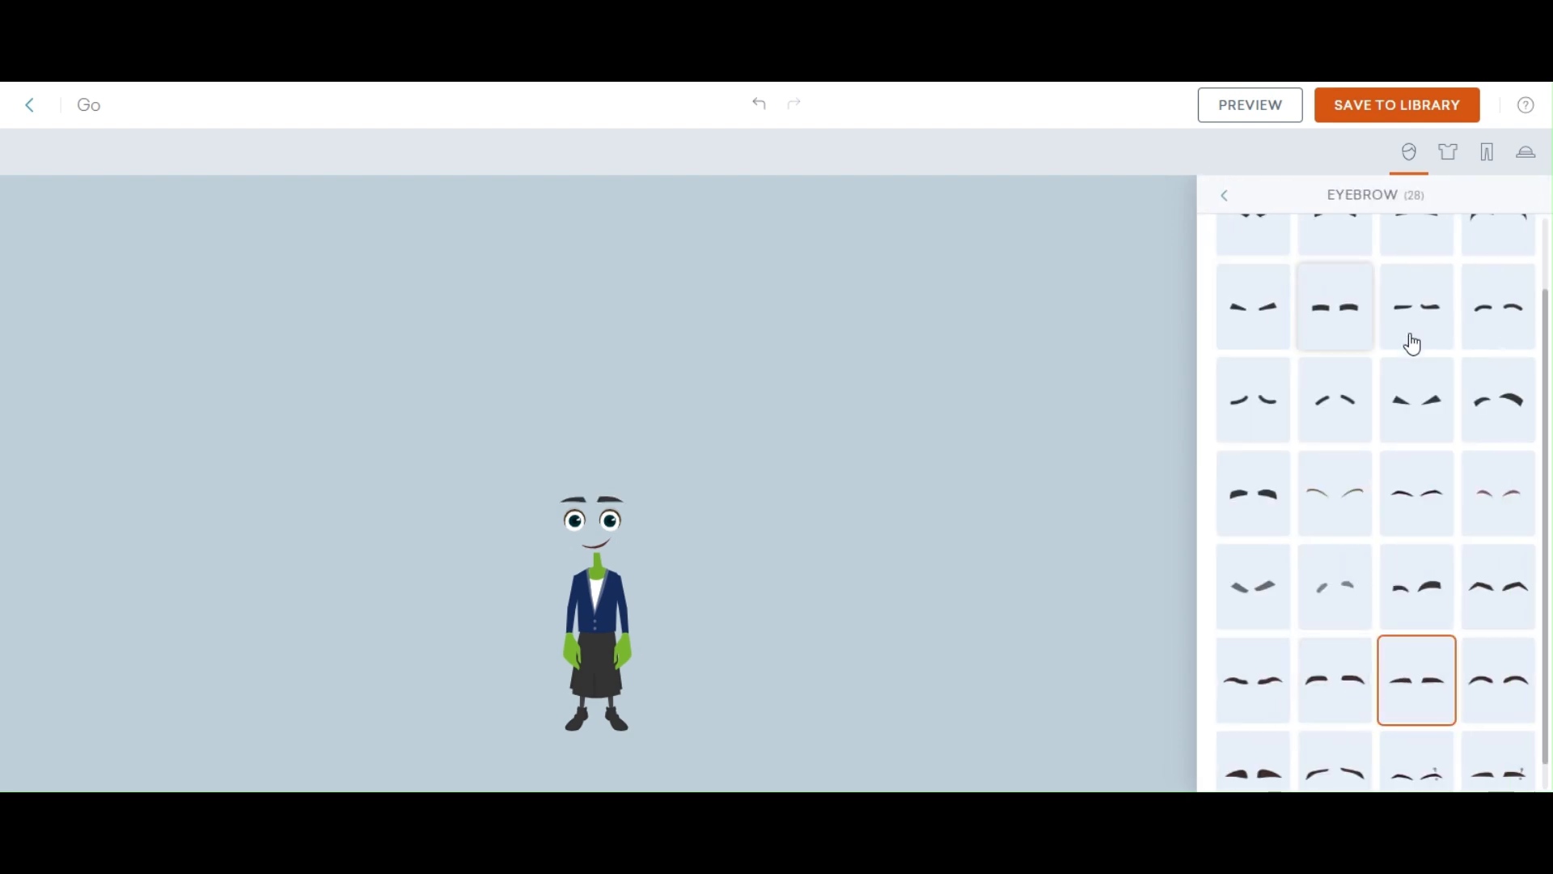
pyautogui.scroll(2, 1547, 360)
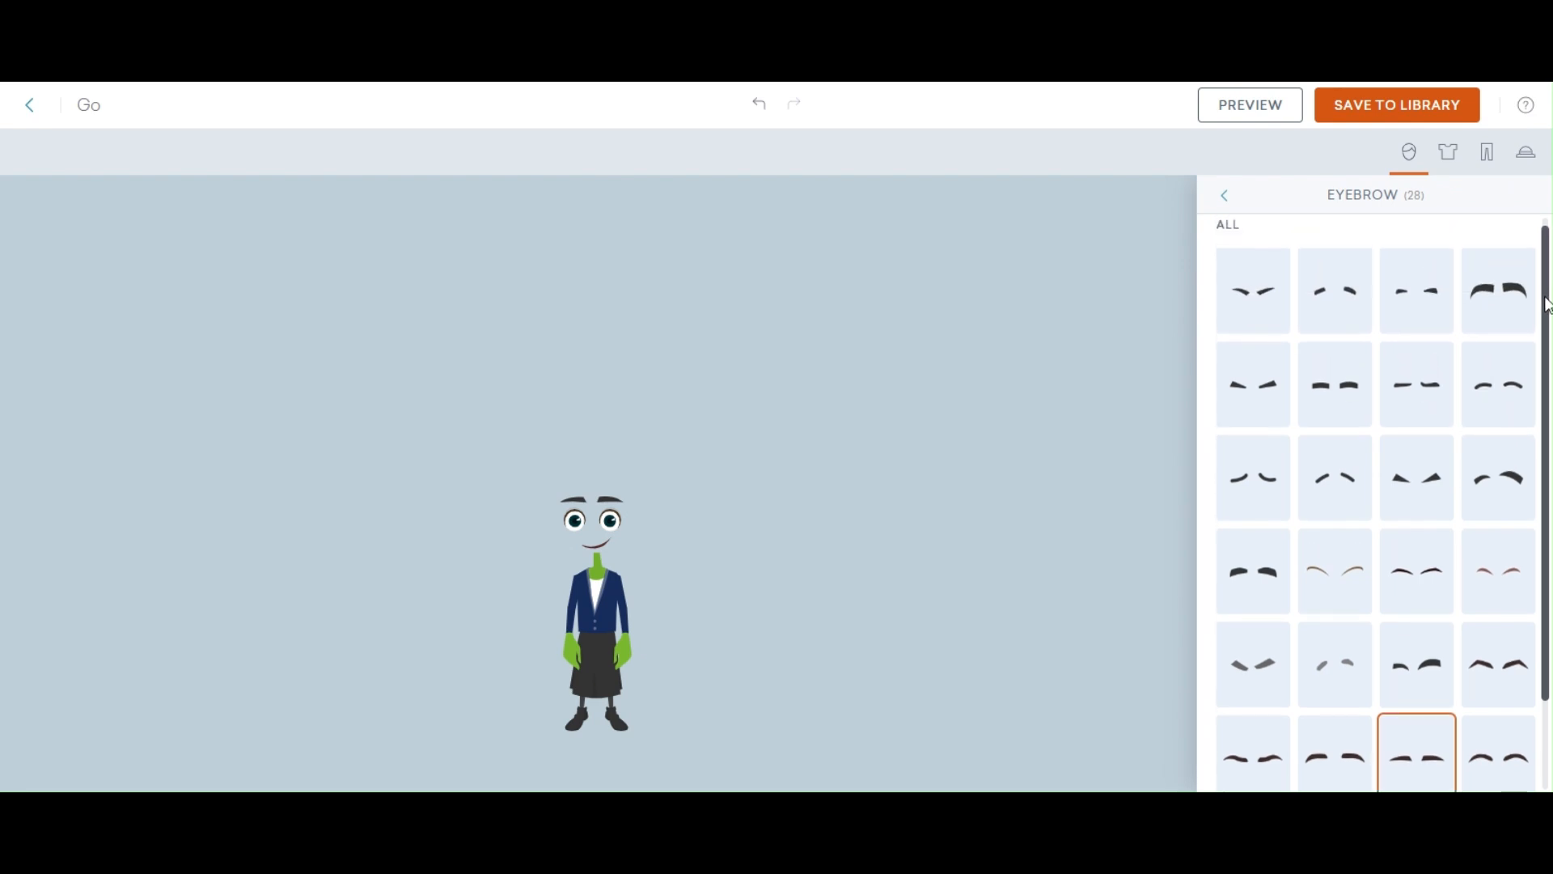
pyautogui.click(1437, 277)
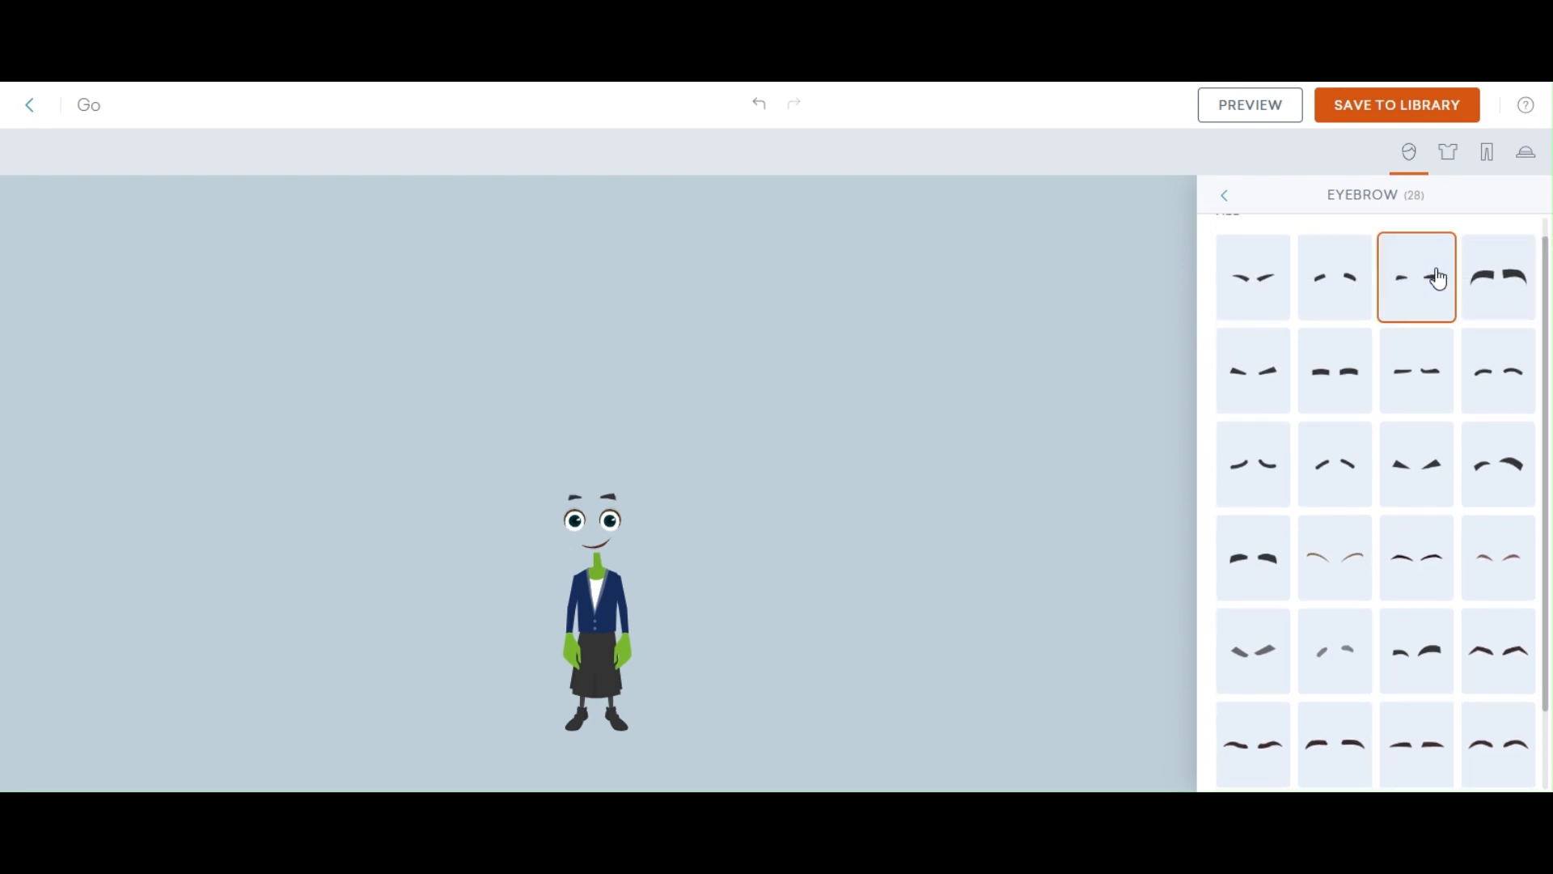
pyautogui.click(1223, 200)
# Recolour the eyebrows dark green using a recent swatch and the colour field.
pyautogui.click(1308, 753)
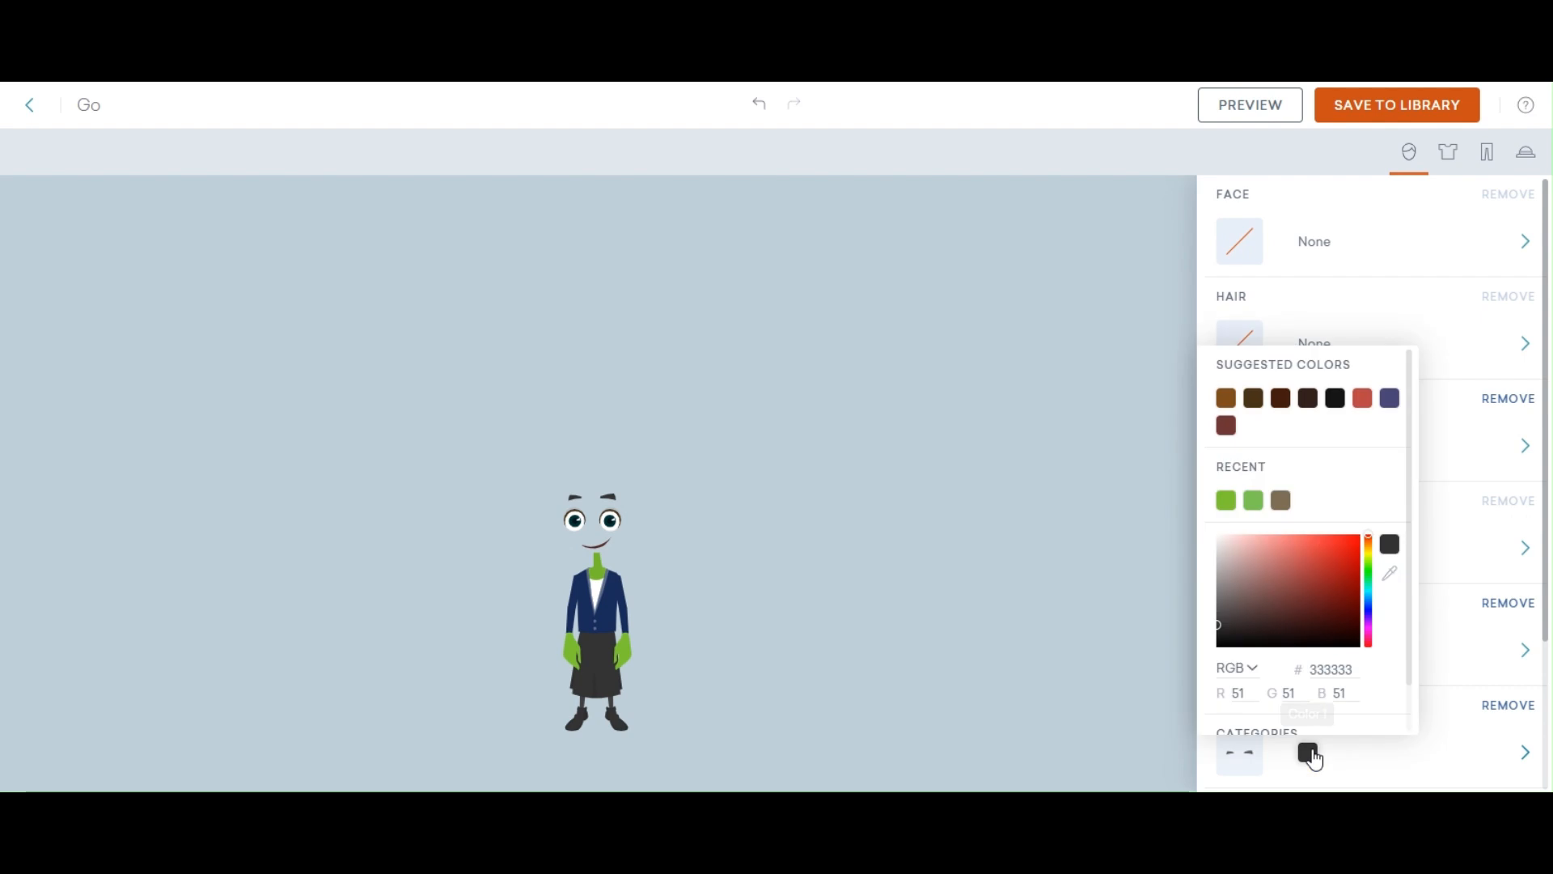
pyautogui.click(1226, 499)
pyautogui.moveTo(1324, 578); pyautogui.dragTo(1337, 600)
pyautogui.click(1032, 576)
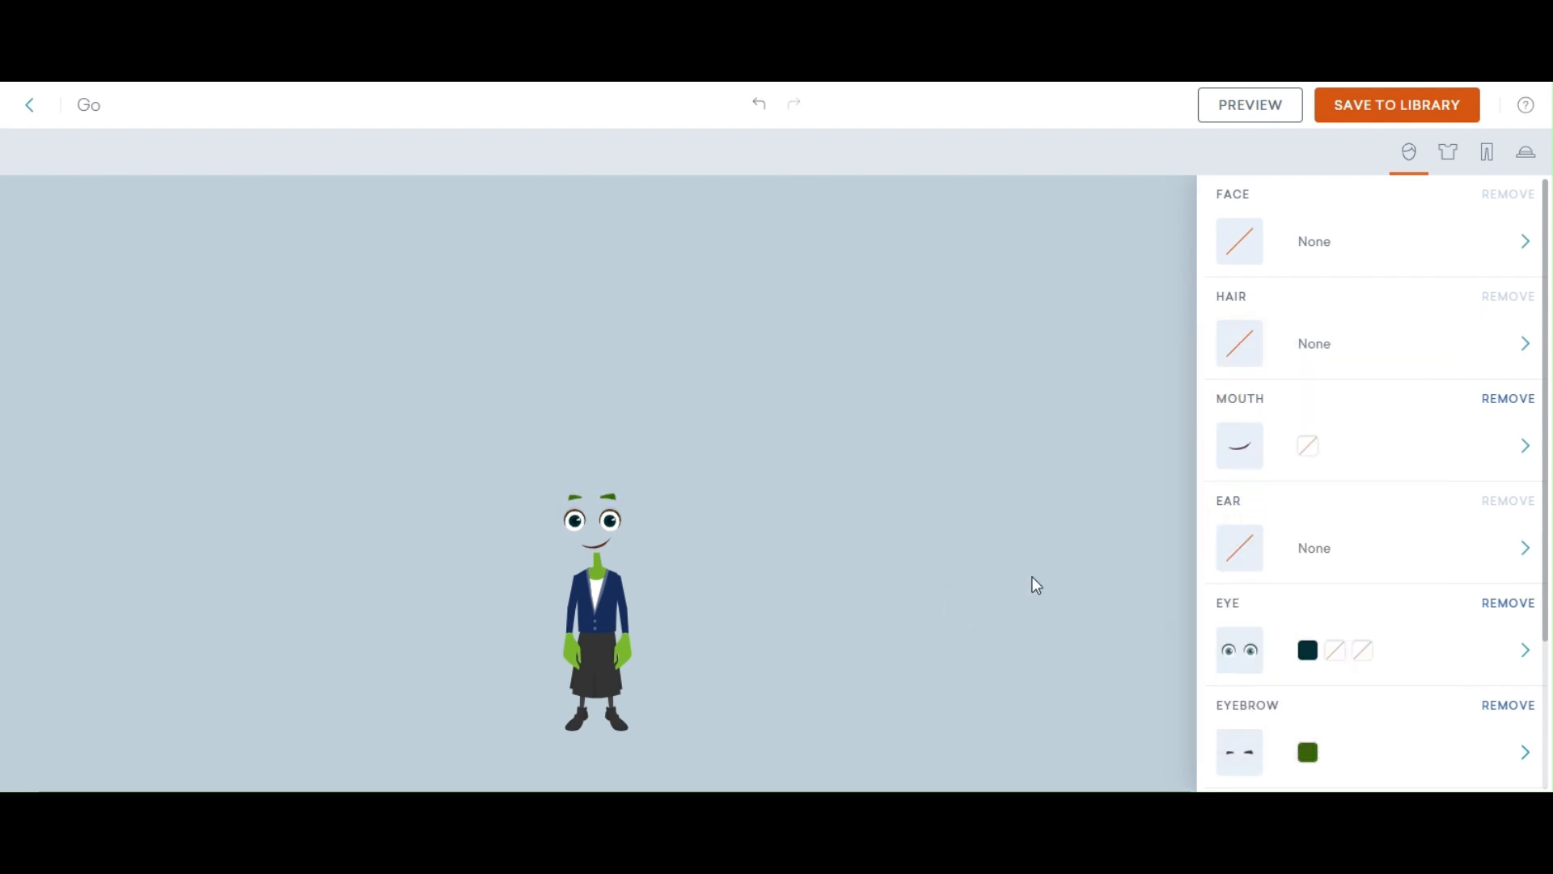
# Set the eyes' first colour to a bright green by adjusting the hue and colour field.
pyautogui.click(1308, 650)
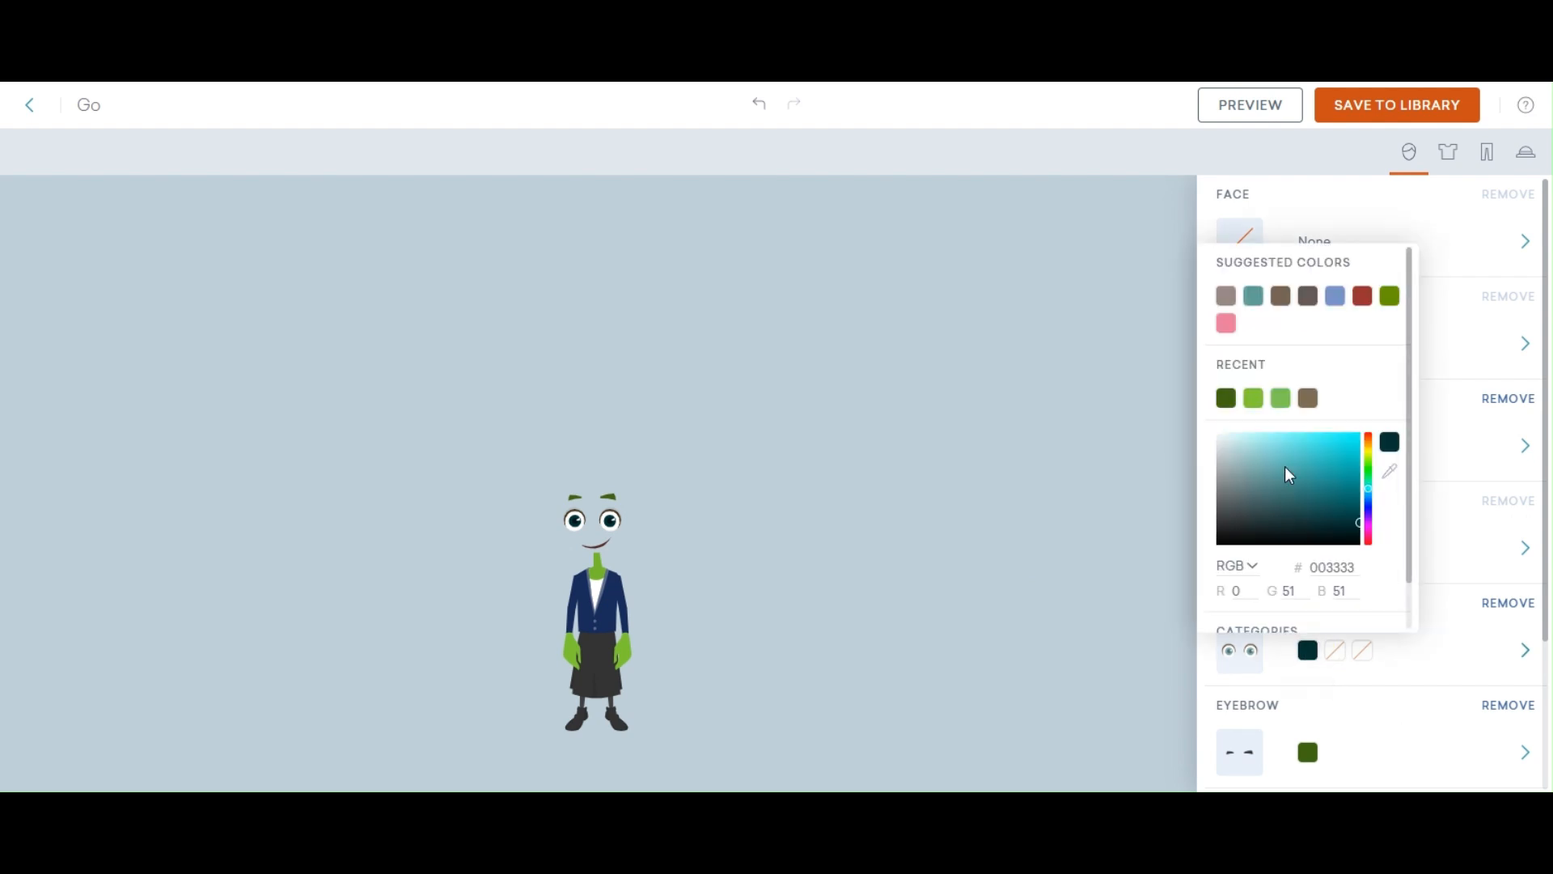
pyautogui.click(1227, 398)
pyautogui.click(1368, 466)
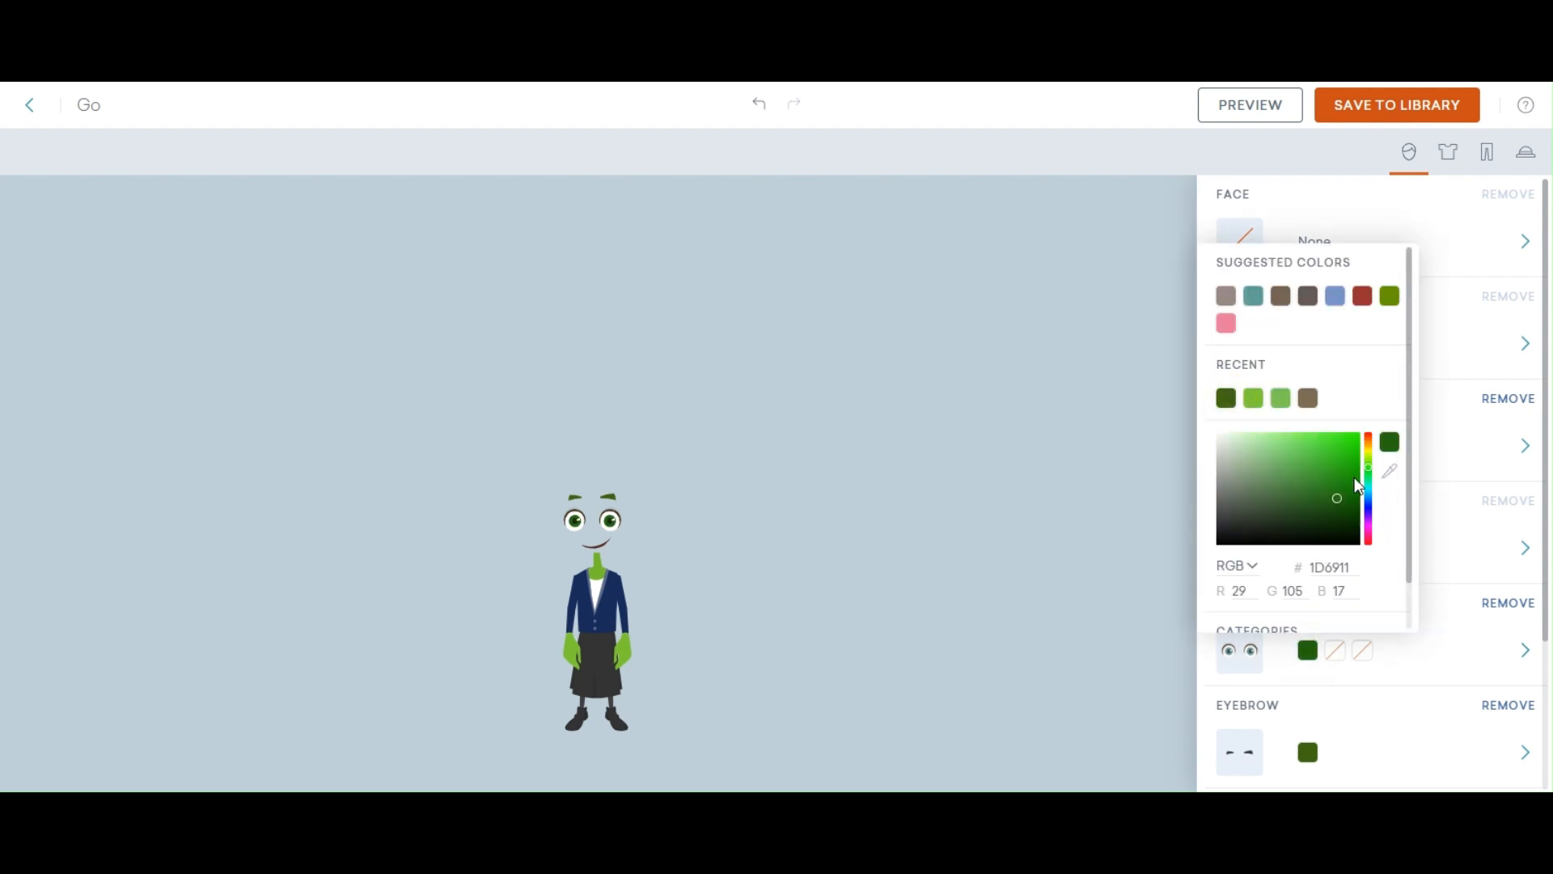
pyautogui.click(1352, 484)
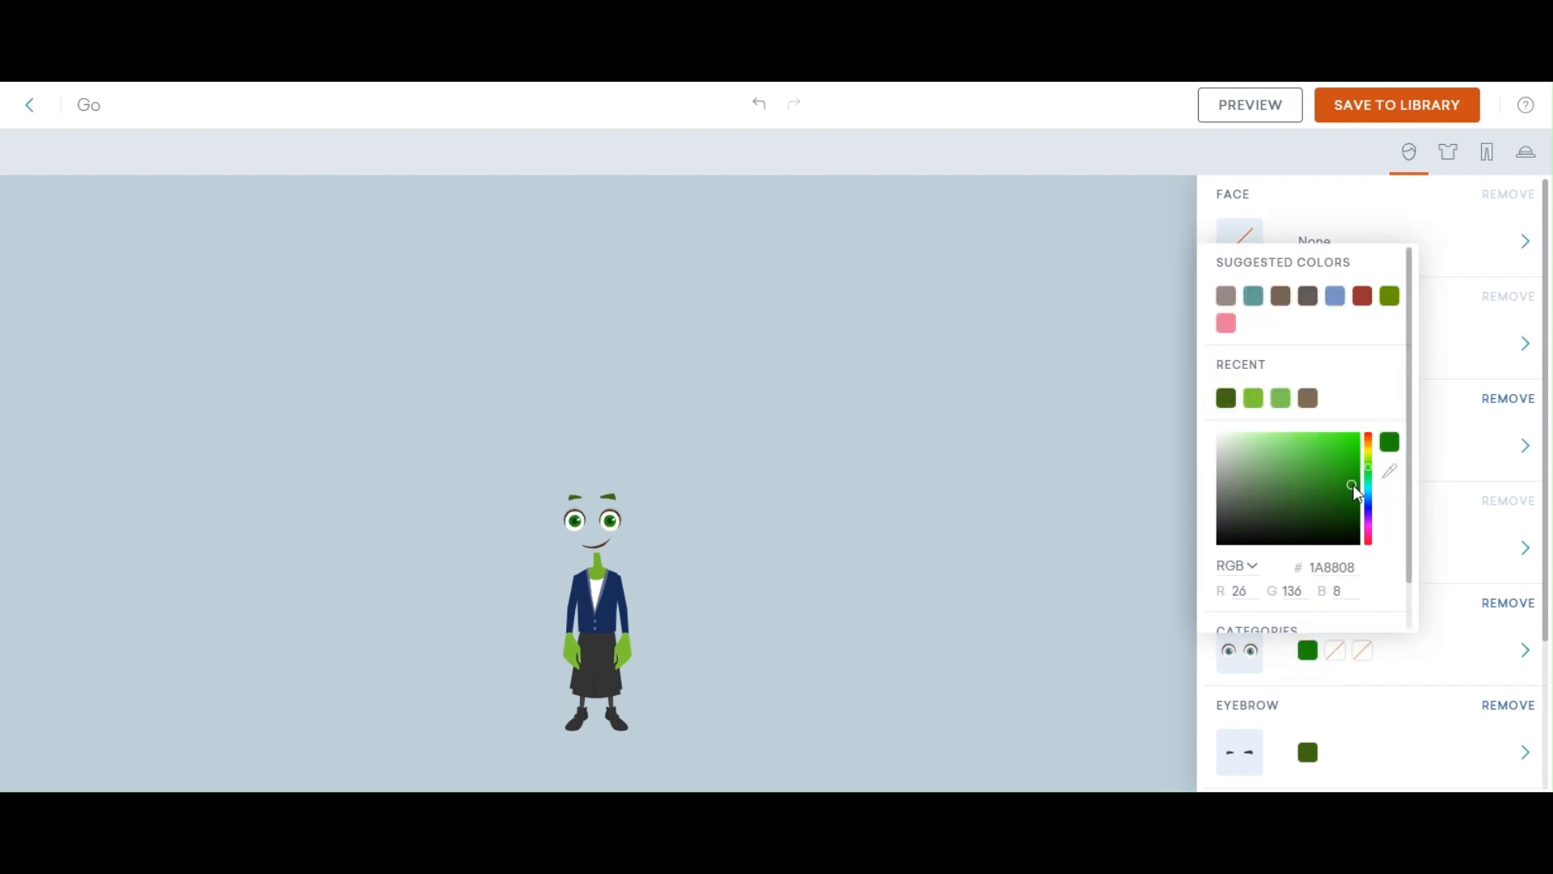
pyautogui.click(946, 518)
pyautogui.click(1339, 656)
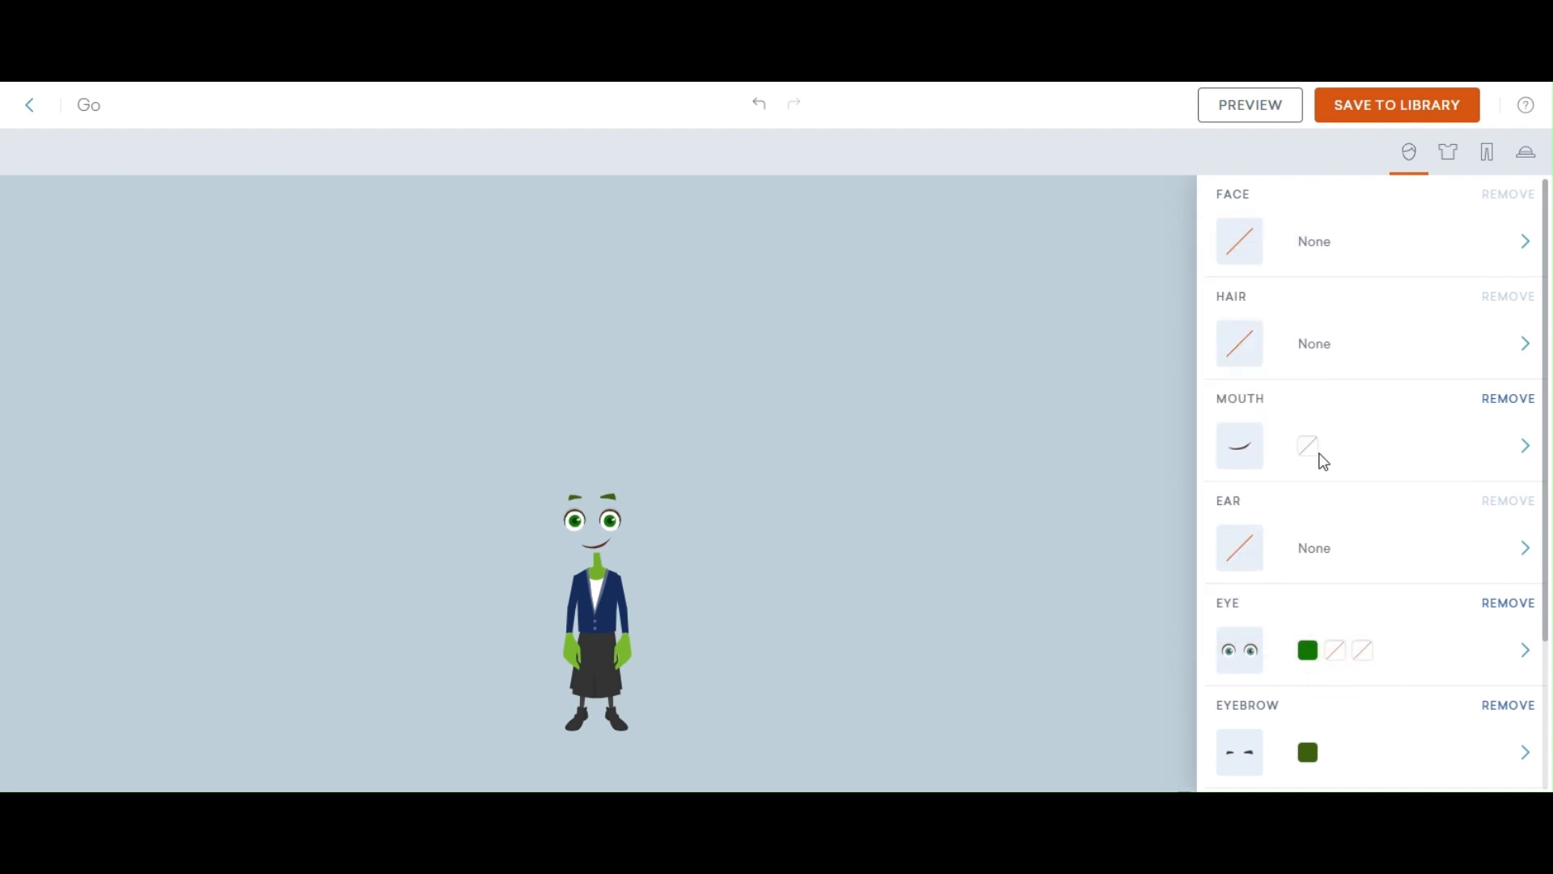
# Set the mouth colour to the recent dark green swatch.
pyautogui.click(1309, 445)
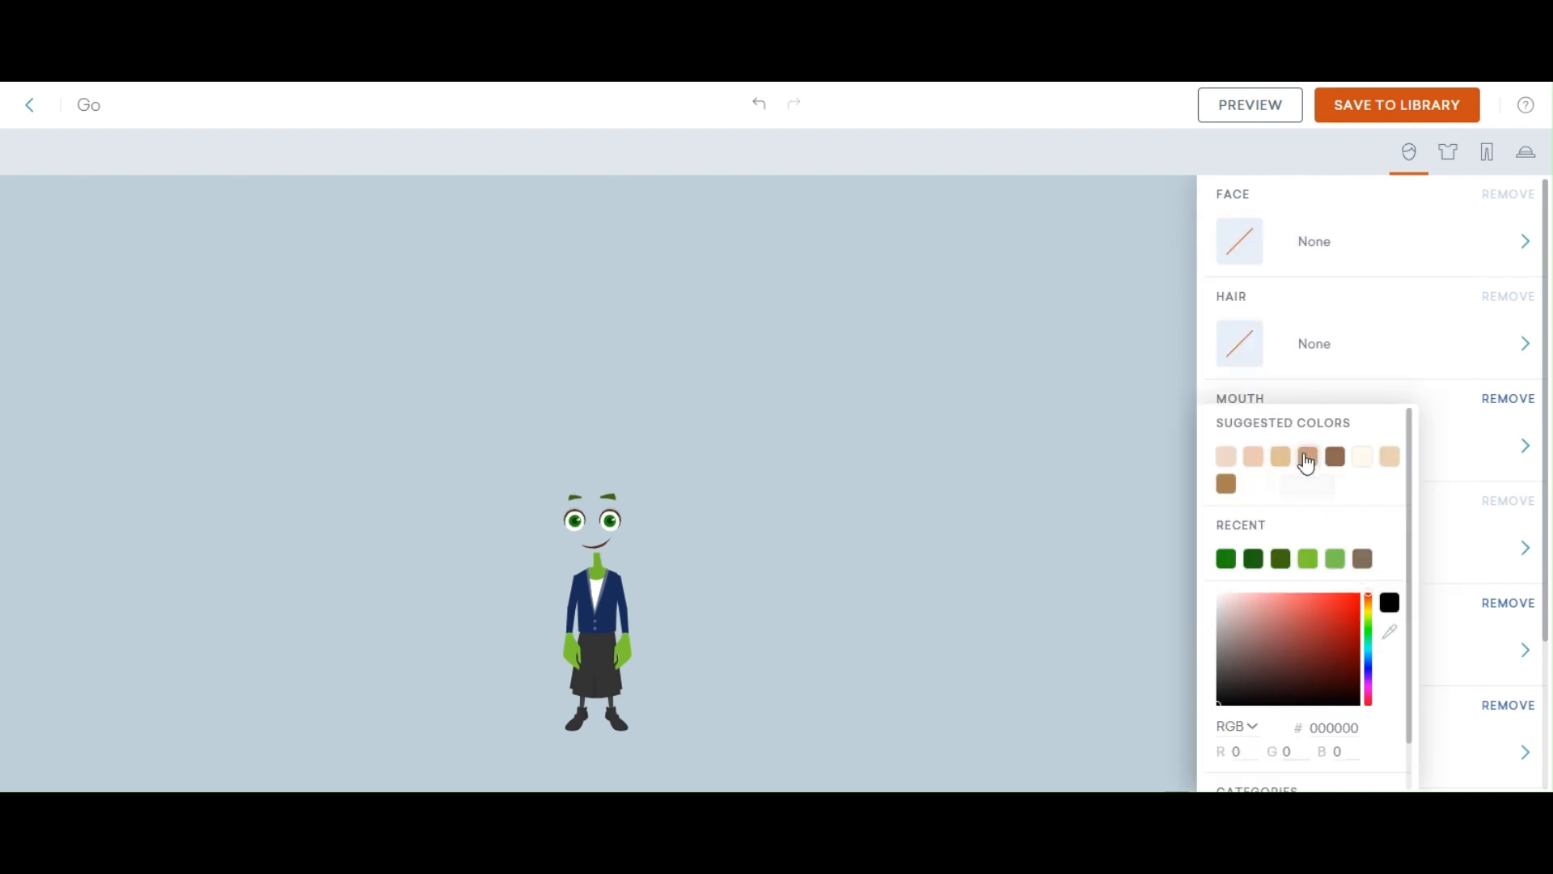
pyautogui.click(1228, 560)
pyautogui.click(1089, 541)
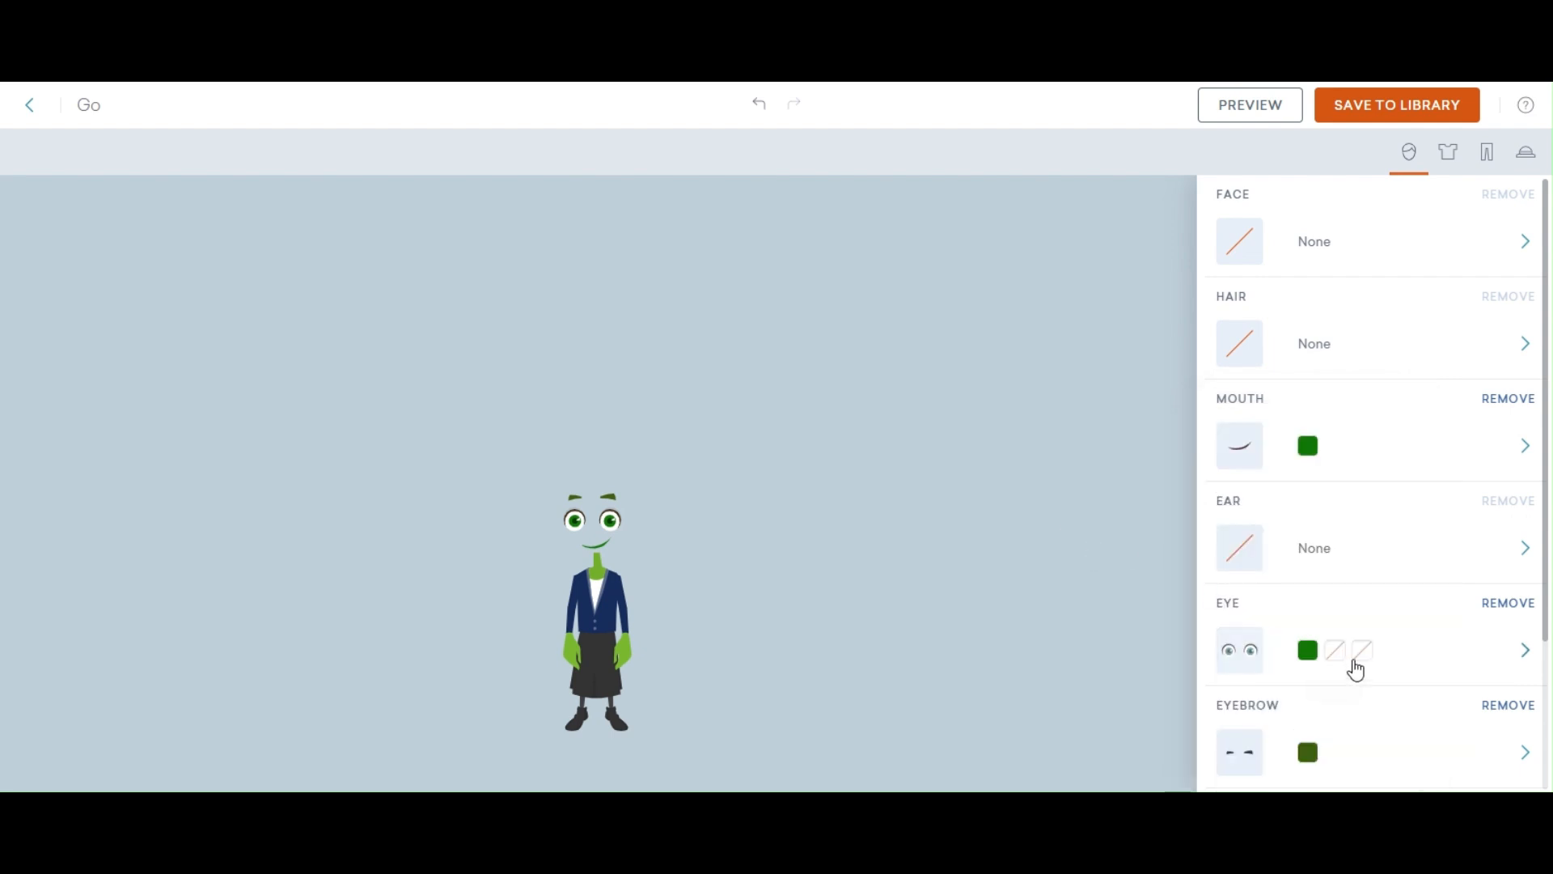
# Set the eyes' third colour to white by sampling the eye white with the Eyedropper.
pyautogui.click(1362, 655)
pyautogui.click(1444, 471)
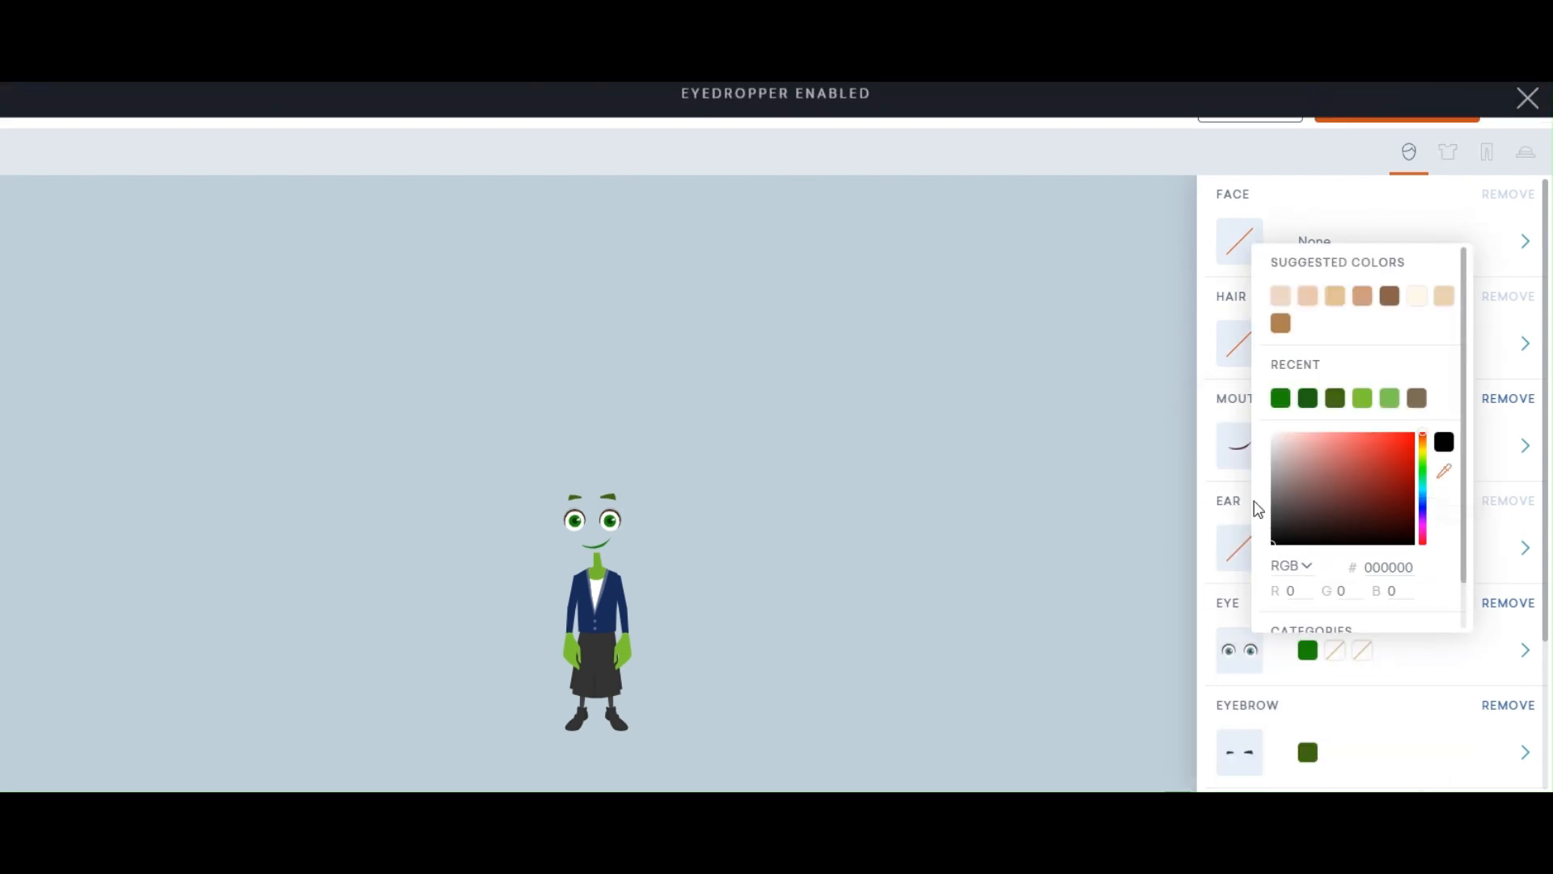
pyautogui.click(615, 524)
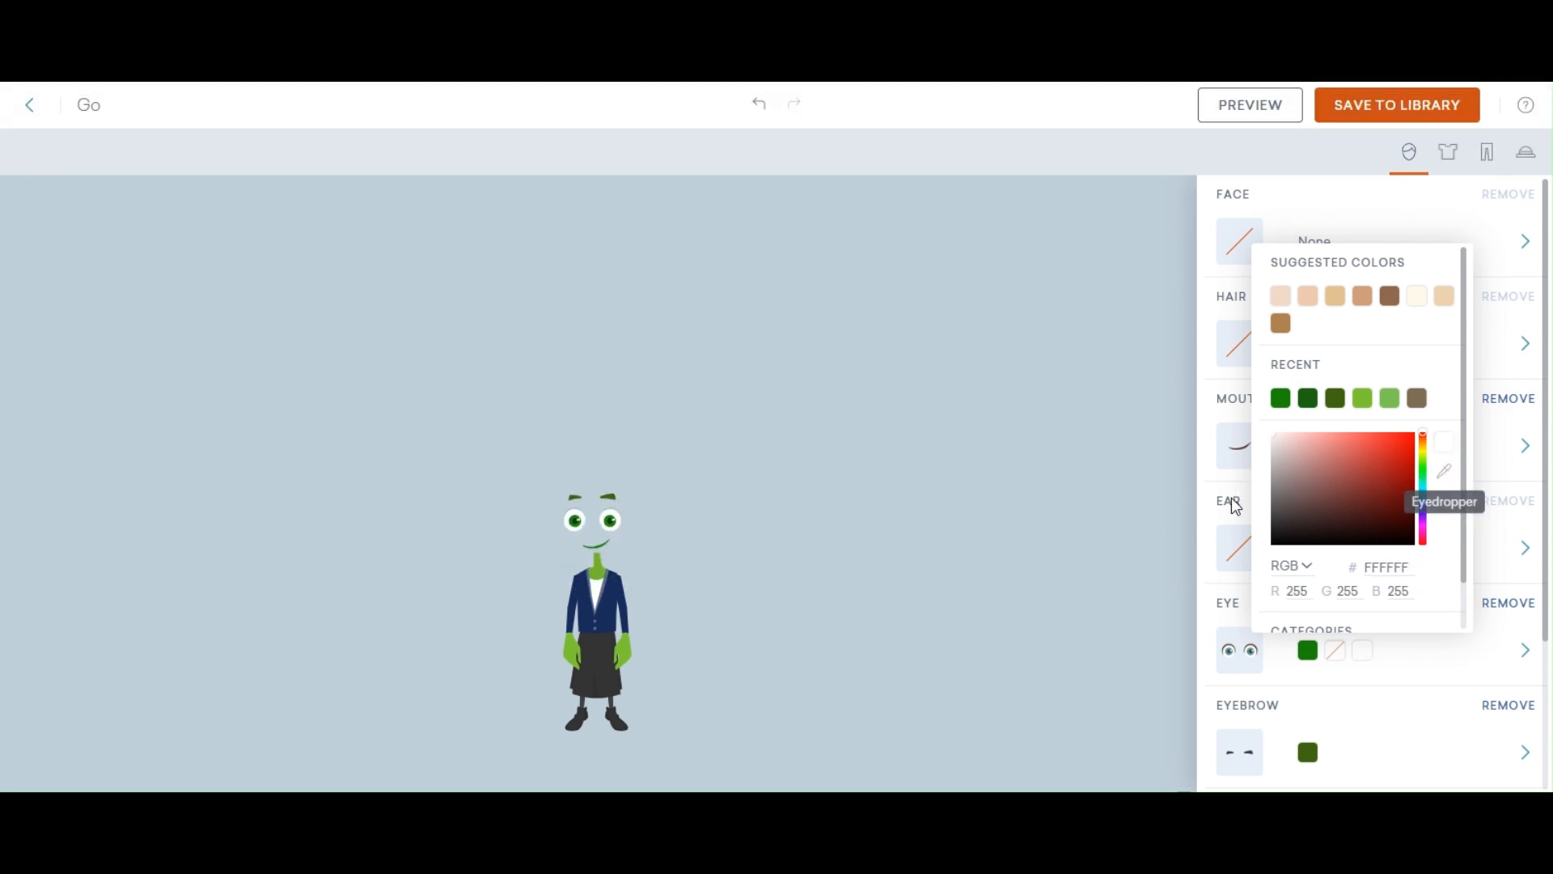
pyautogui.click(1128, 518)
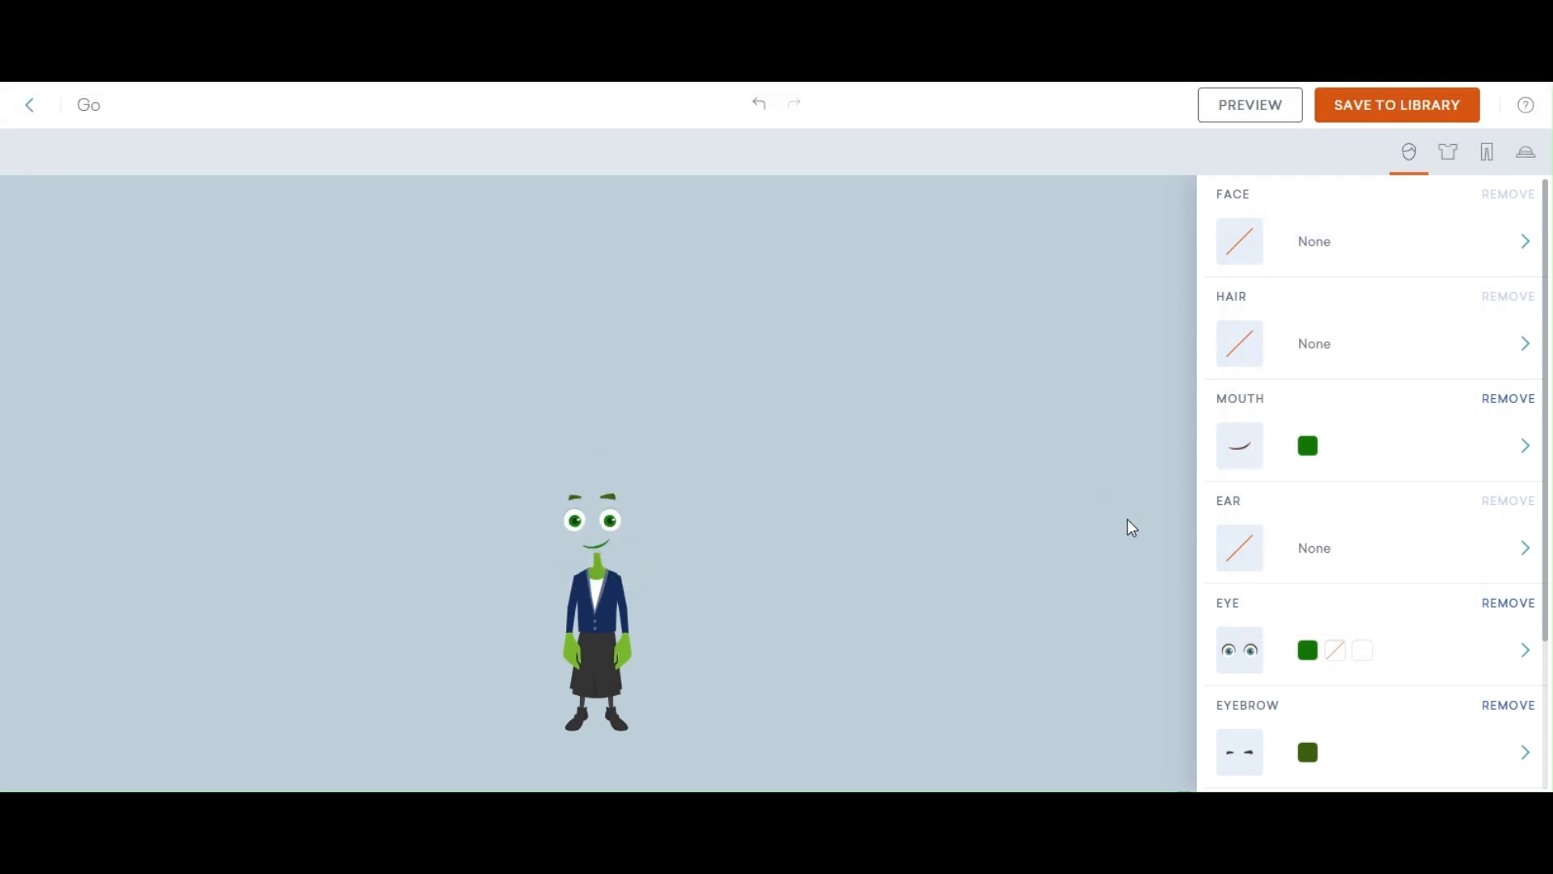
# Set the eyes' second colour to the recent green 1B8A0A.
pyautogui.click(1336, 652)
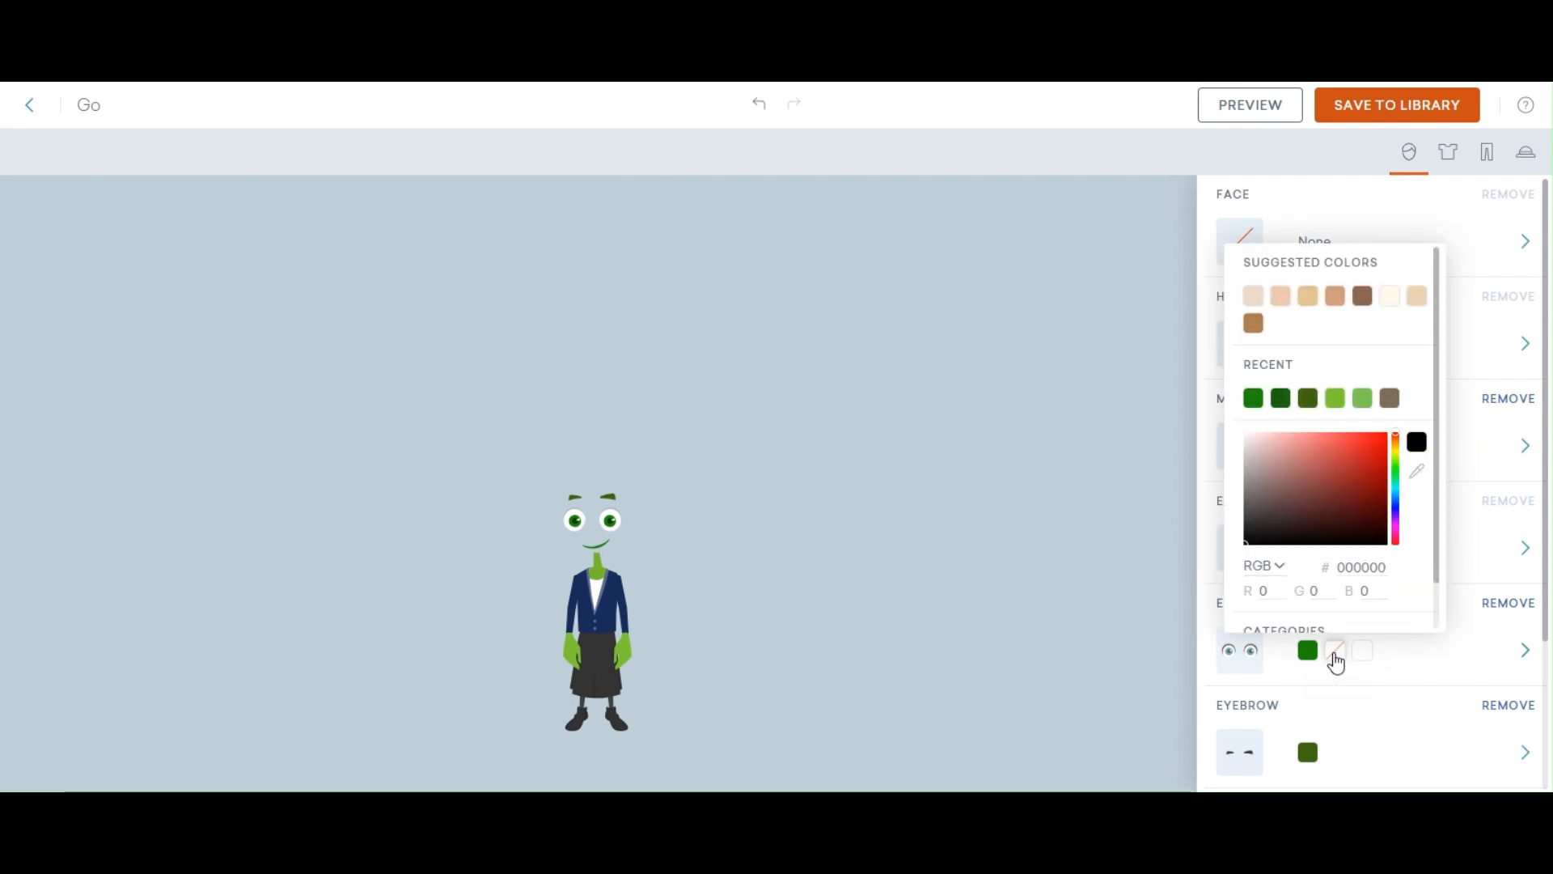
pyautogui.click(1254, 401)
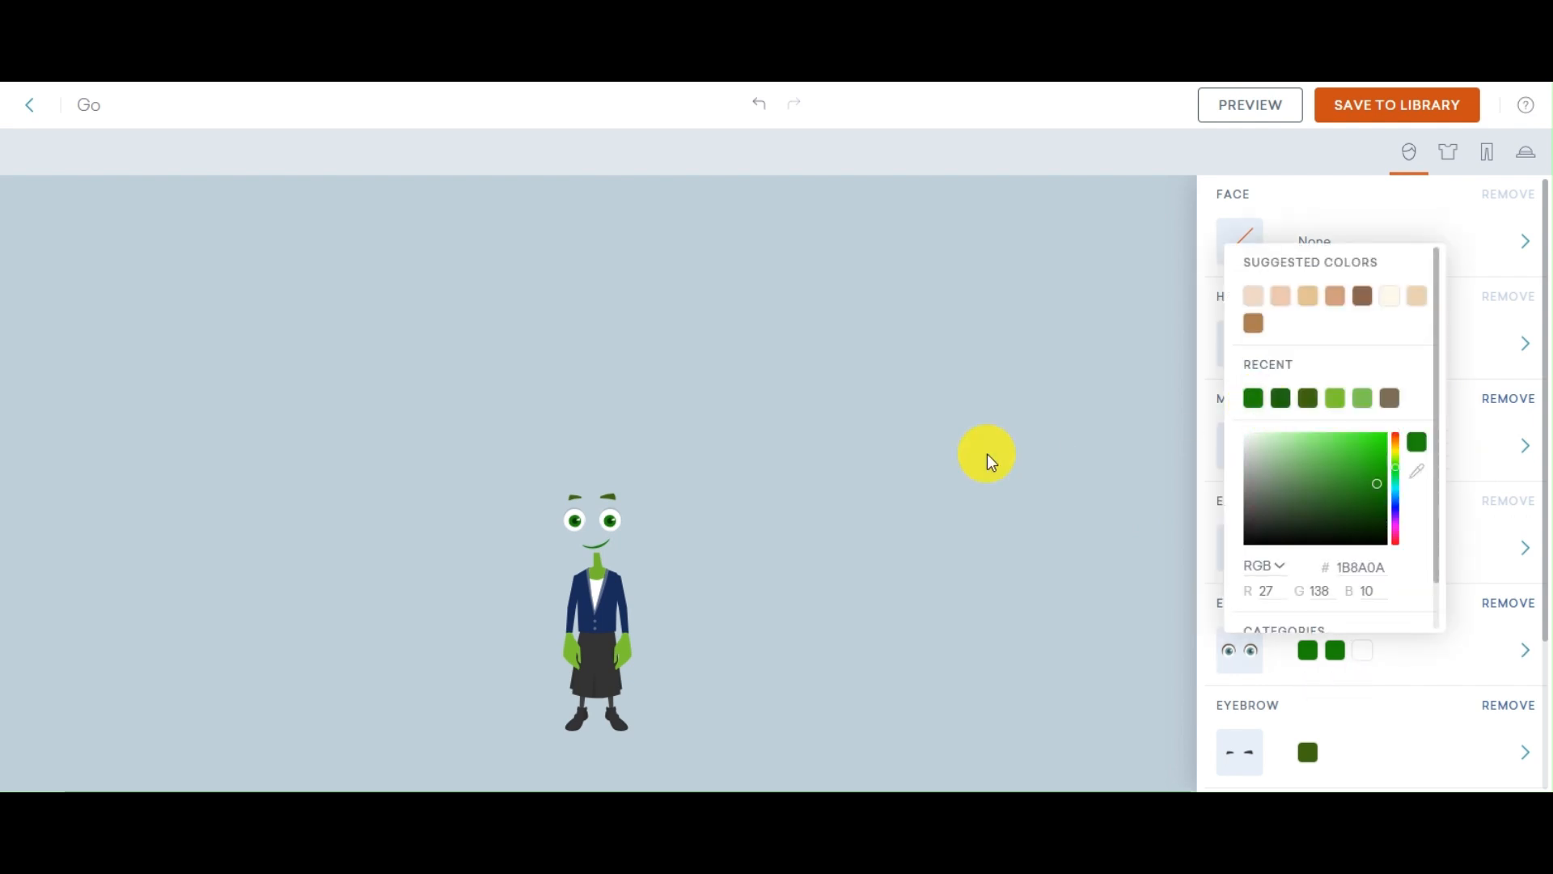
pyautogui.click(986, 454)
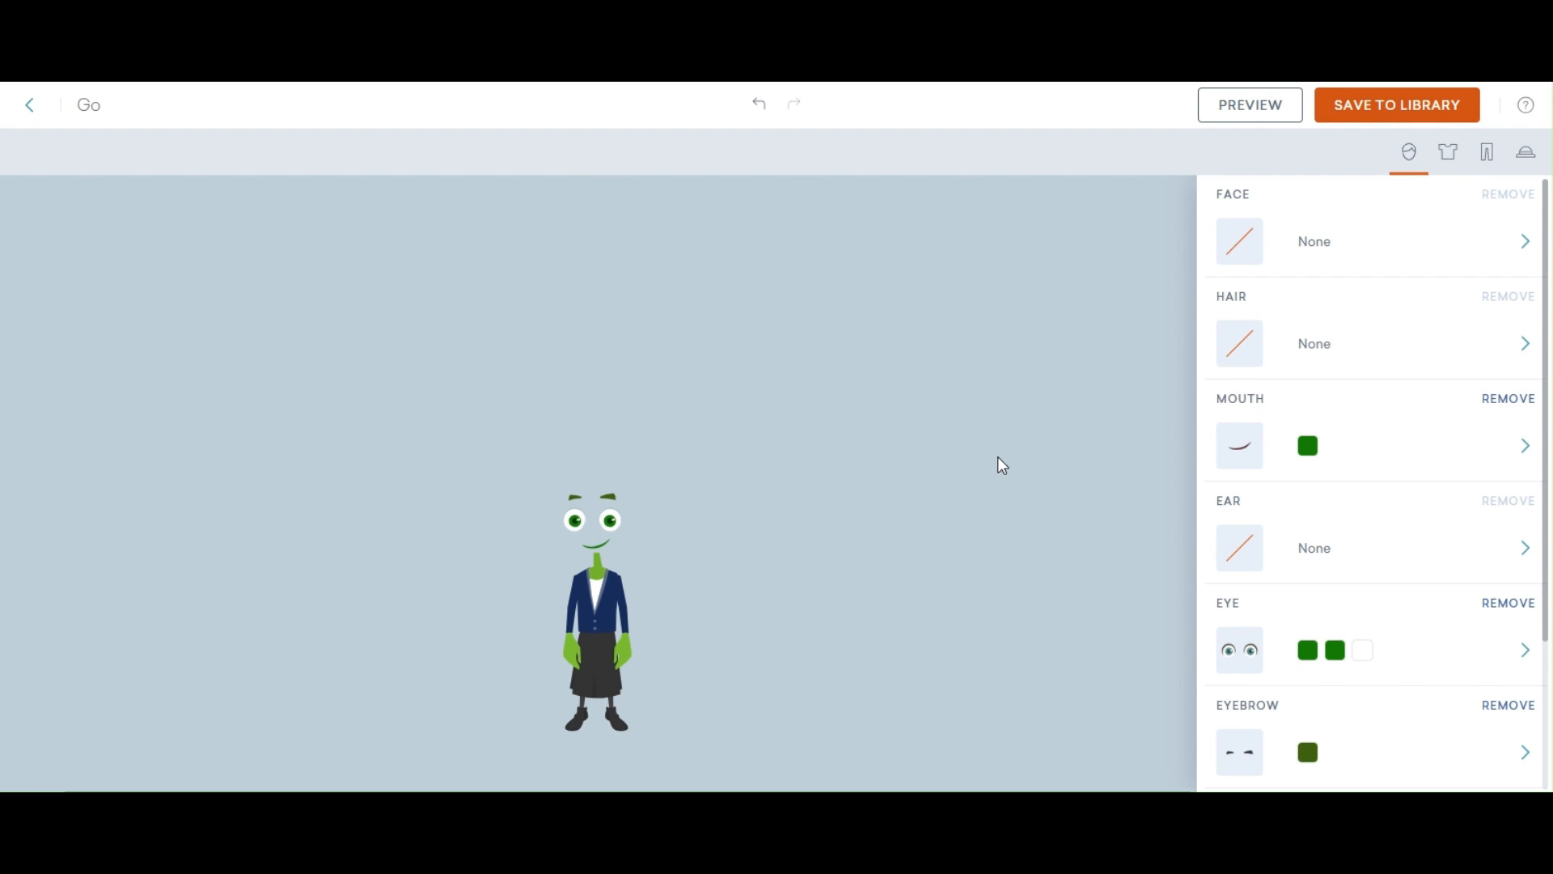
# Replace the character's top with the short-sleeved blue t-shirt.
pyautogui.click(1444, 155)
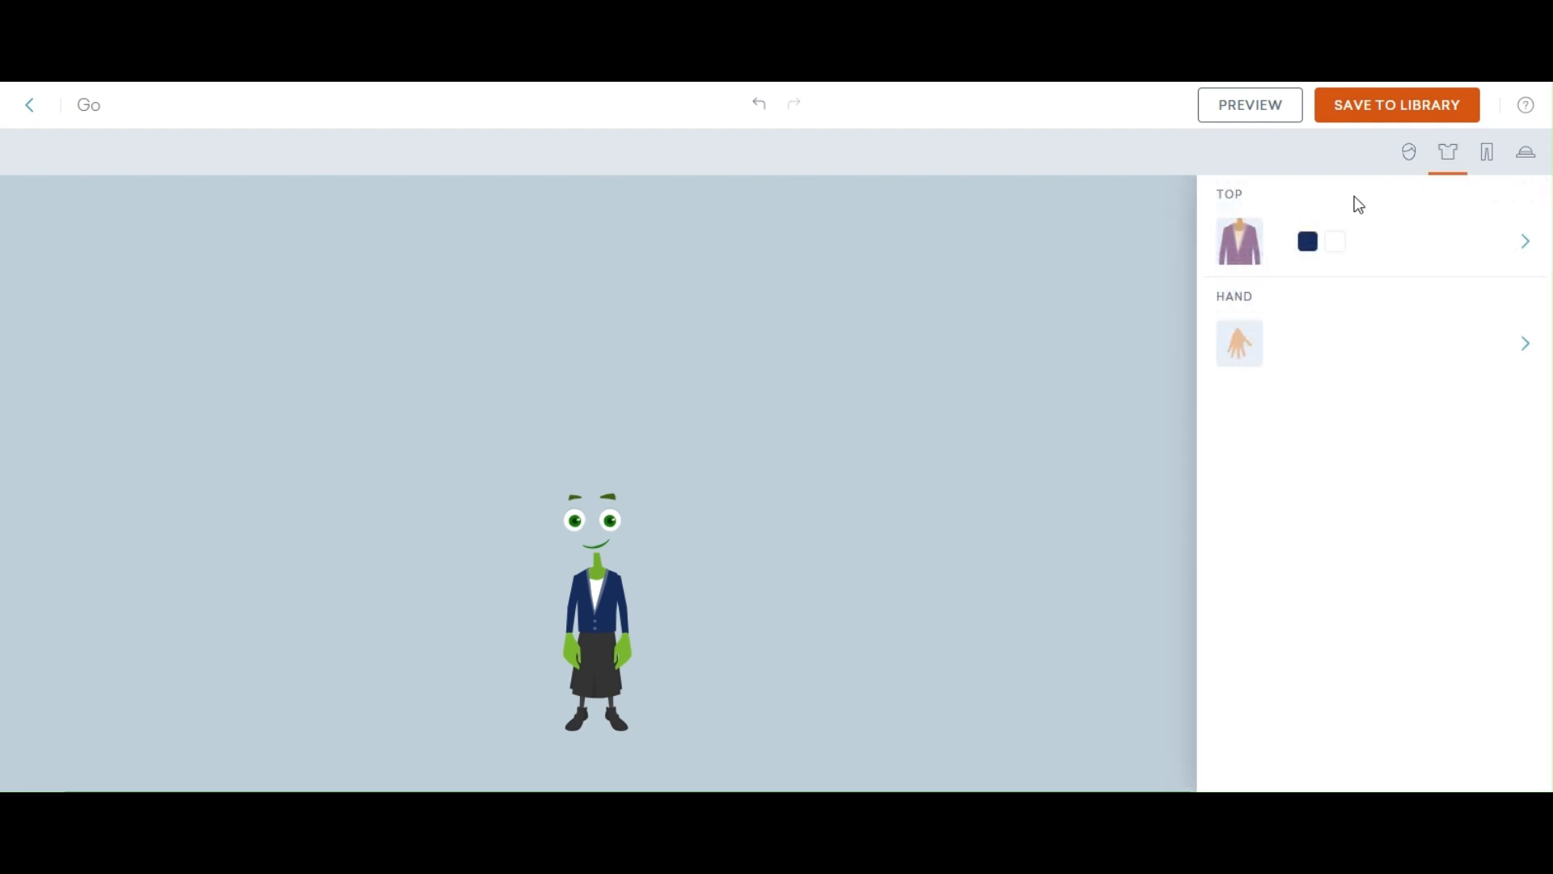
pyautogui.click(1268, 241)
pyautogui.moveTo(1547, 271); pyautogui.dragTo(1547, 238)
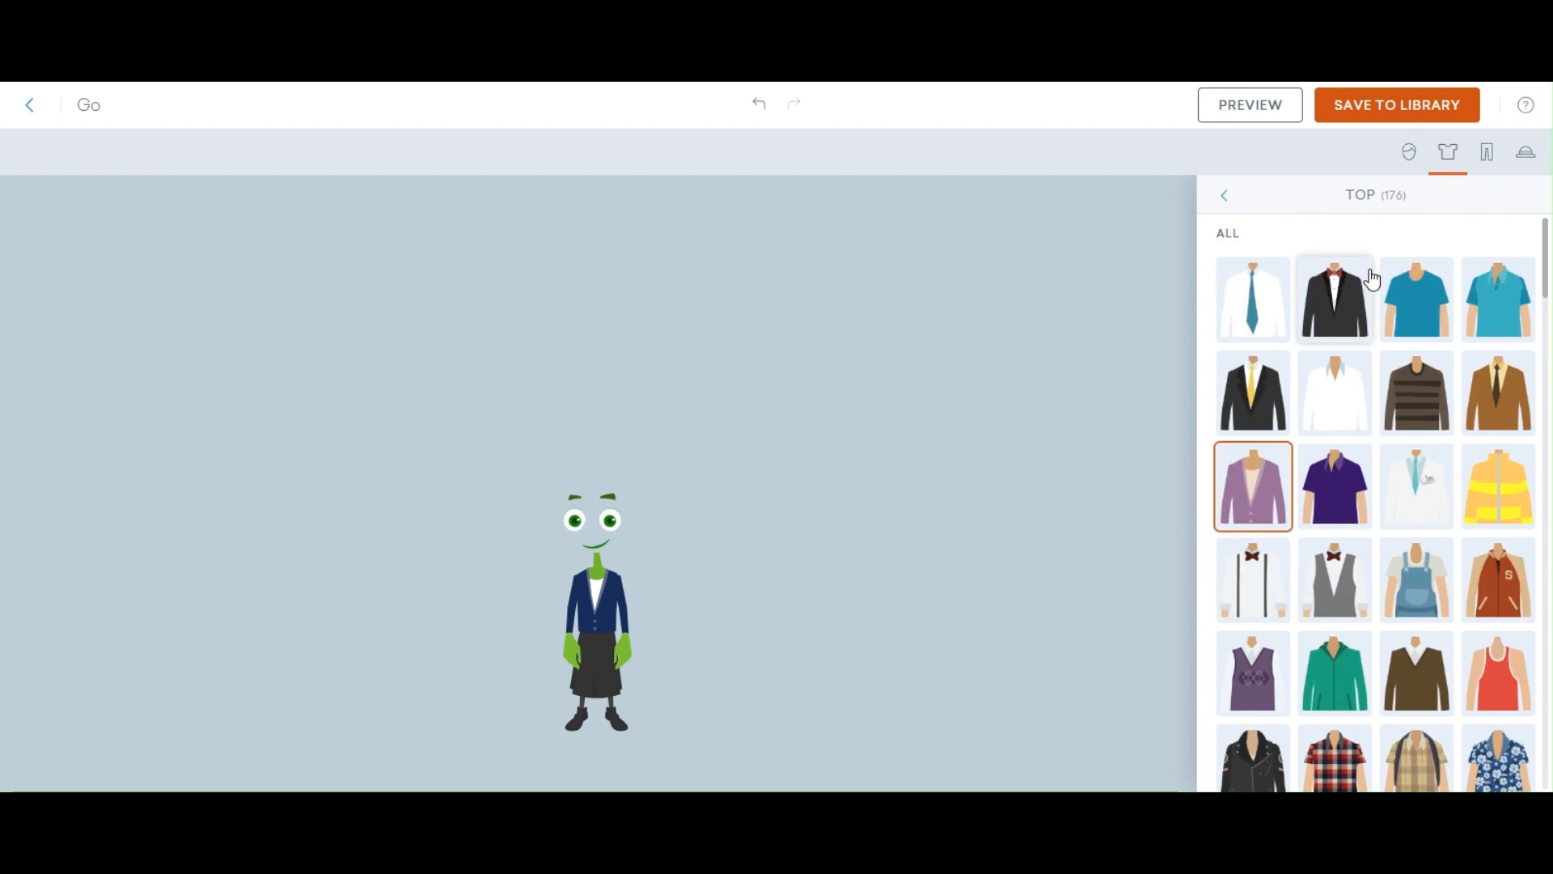
pyautogui.click(1416, 299)
pyautogui.click(1226, 196)
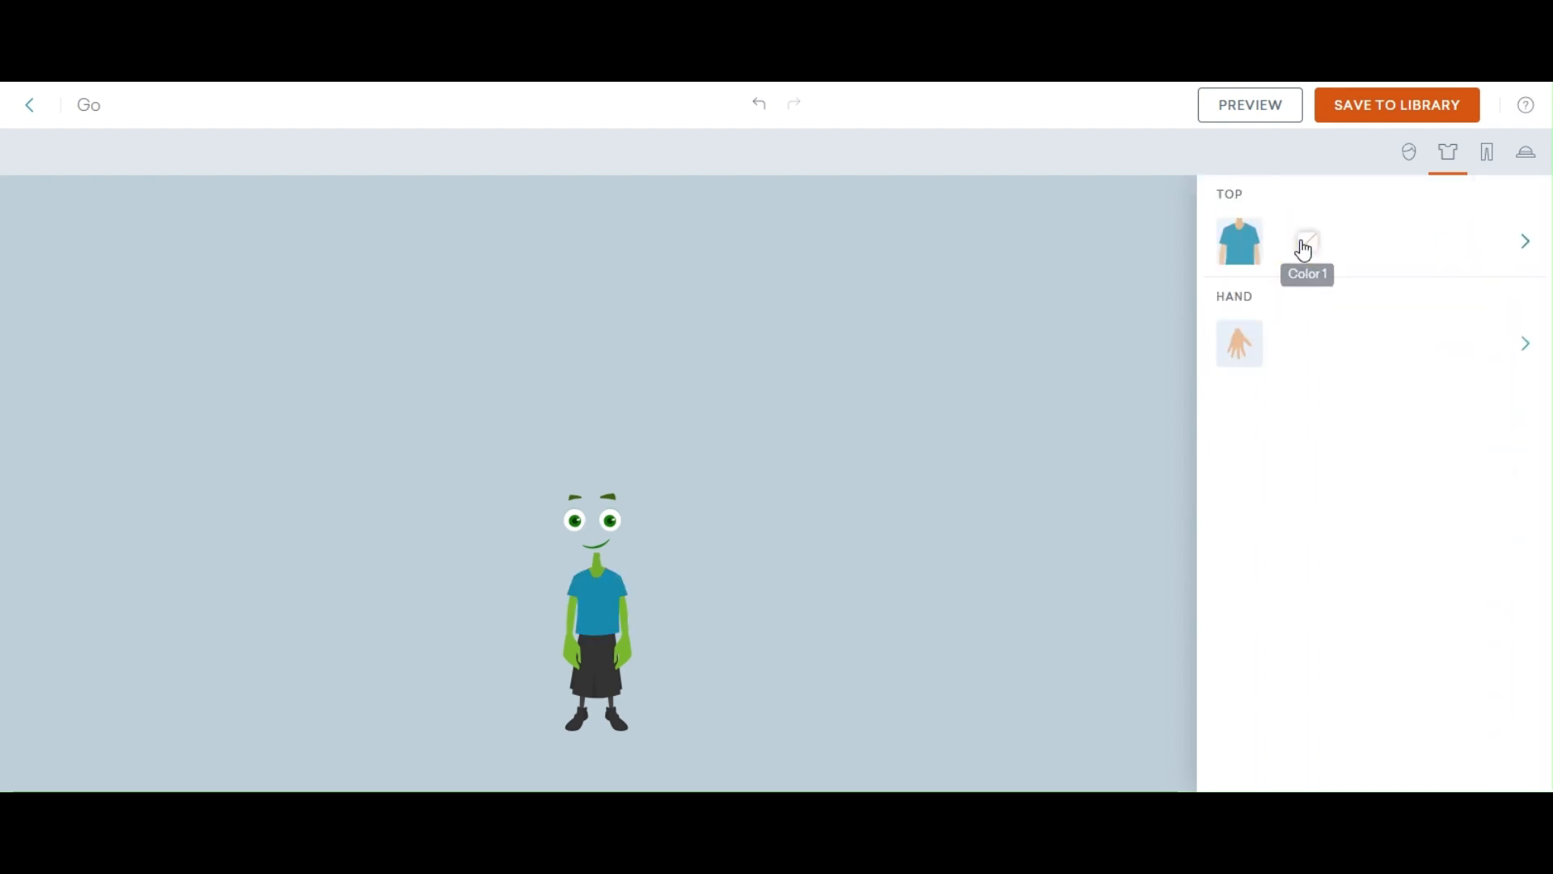
# Recolour the t-shirt to green 71BF24.
pyautogui.click(1305, 241)
pyautogui.click(1308, 414)
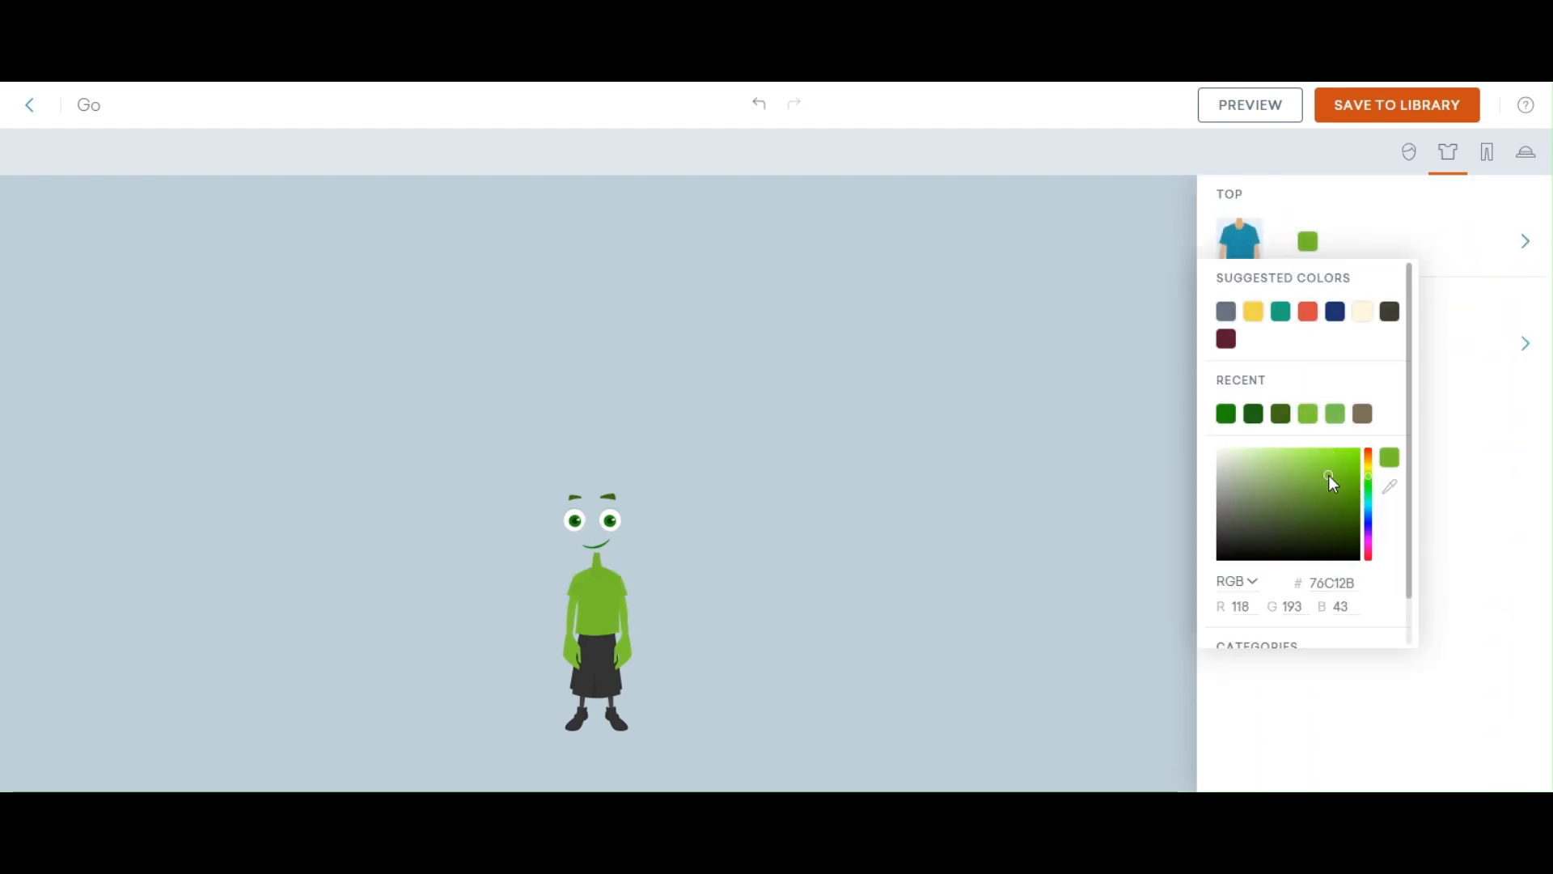
pyautogui.moveTo(1328, 475); pyautogui.dragTo(1333, 477)
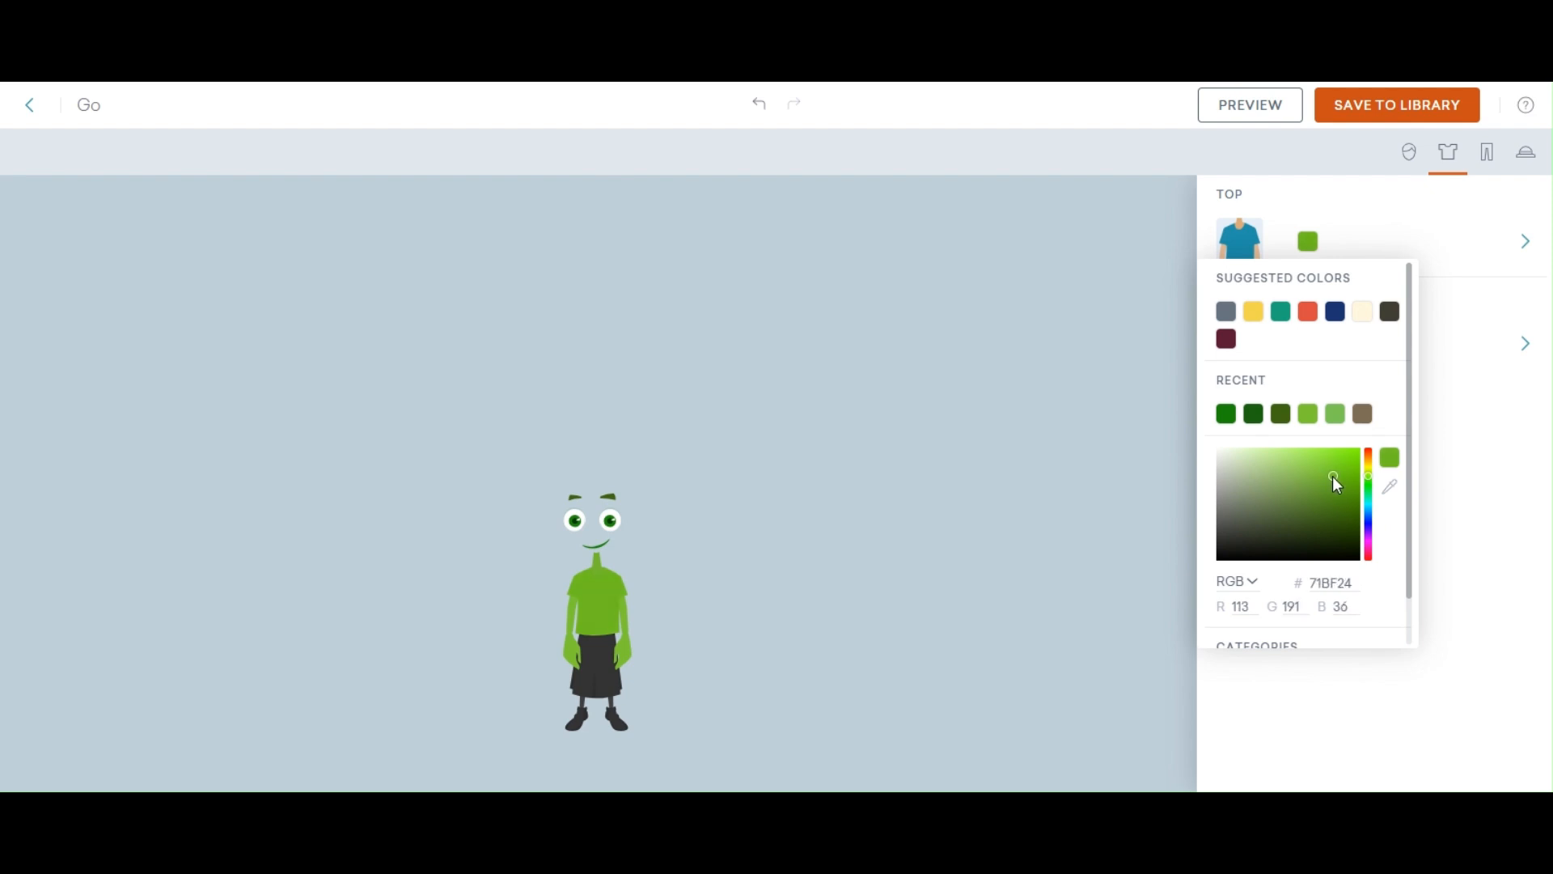
pyautogui.click(991, 517)
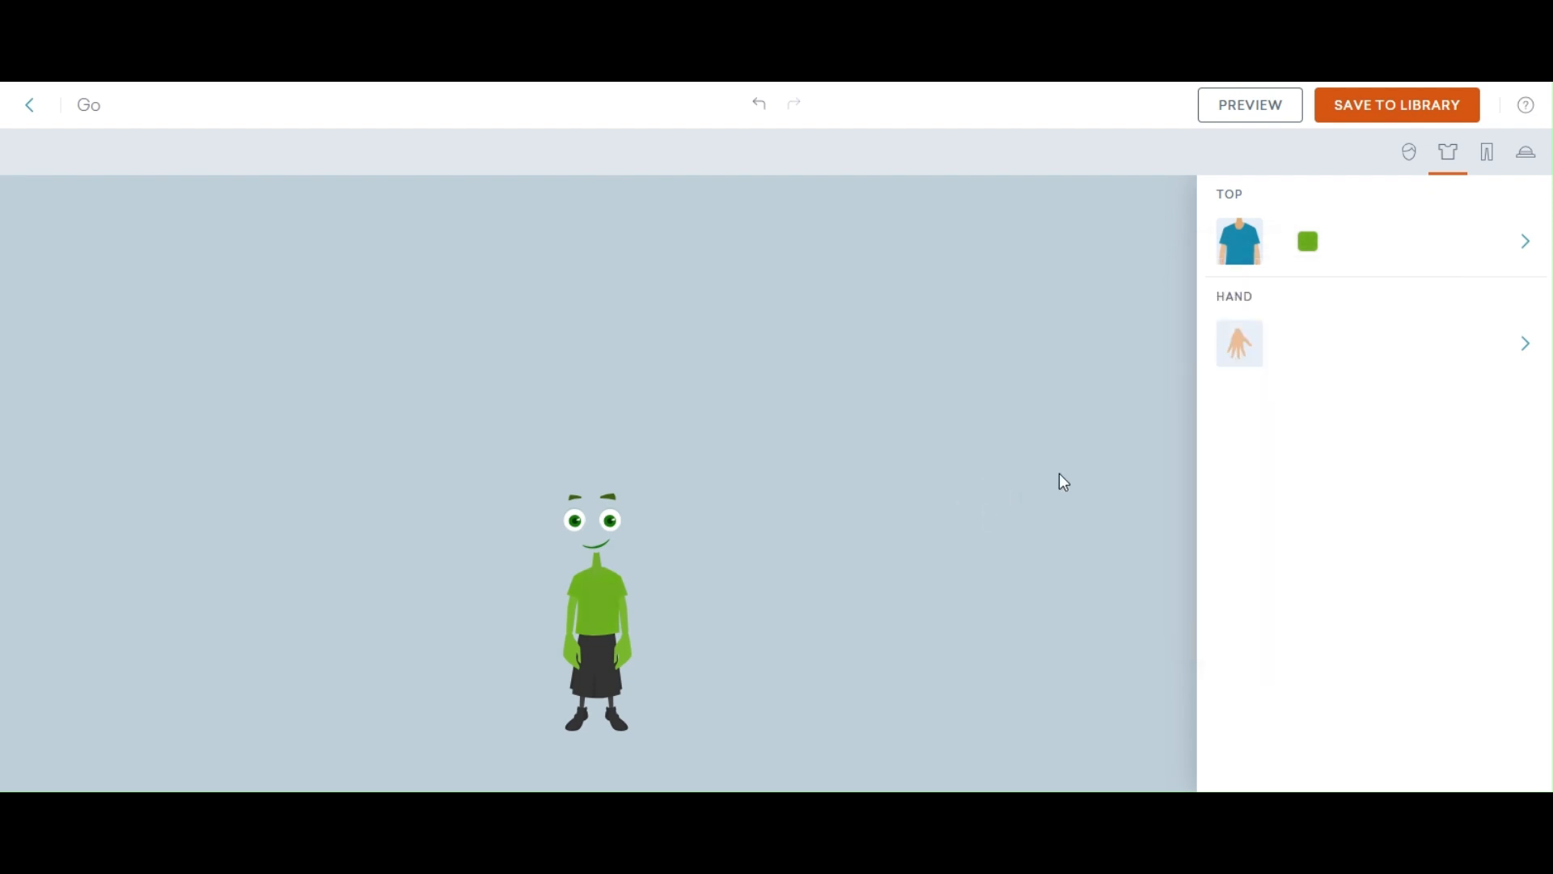
# Replace the hands with plain white gloves.
pyautogui.click(1241, 342)
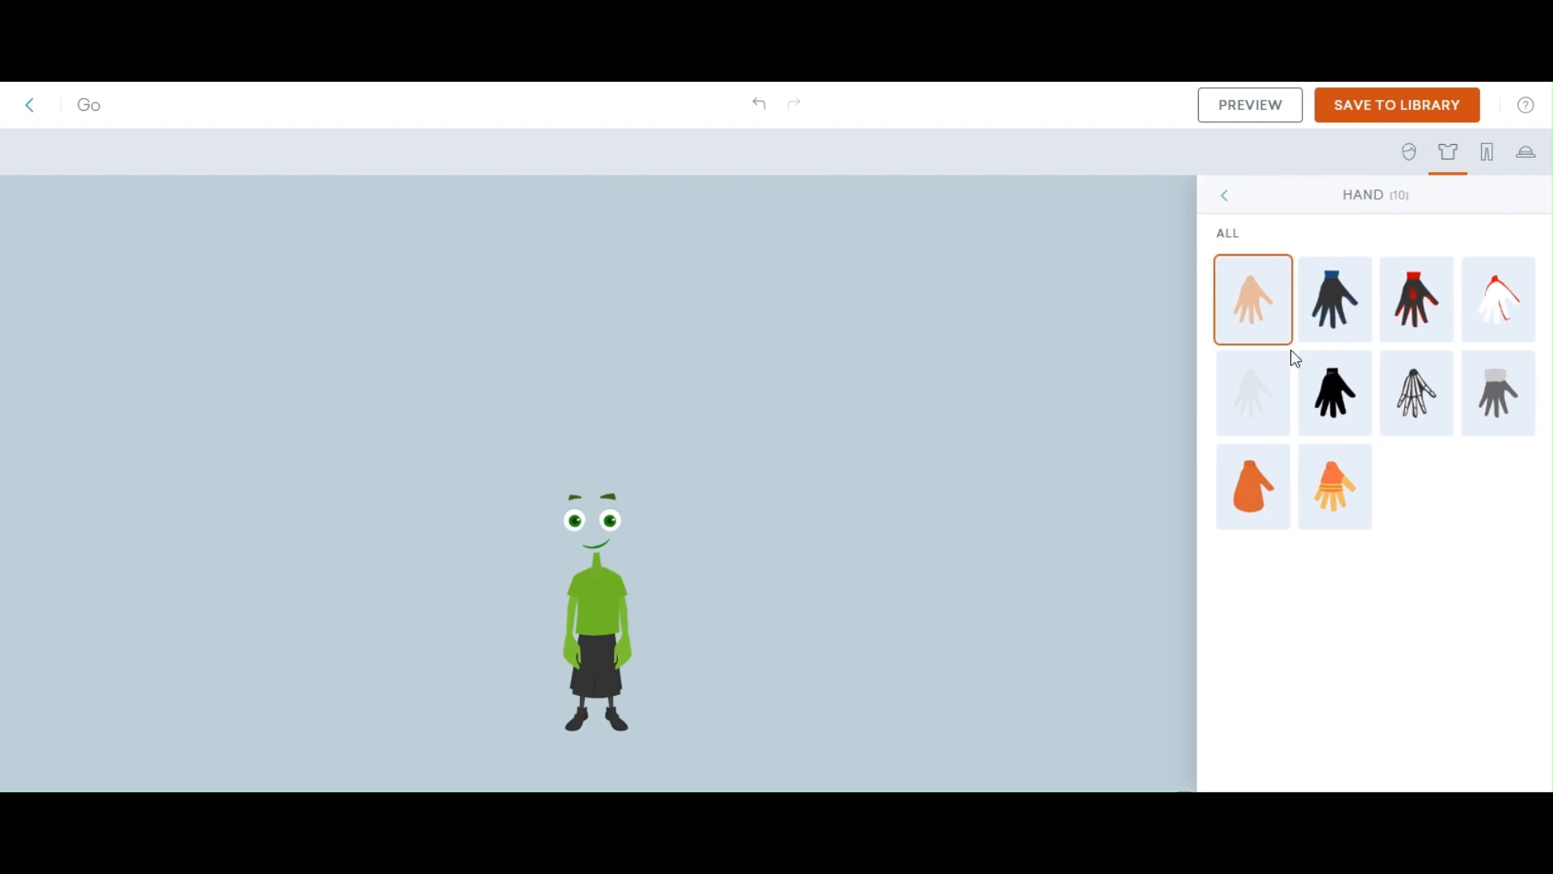
pyautogui.click(1257, 403)
pyautogui.click(1228, 203)
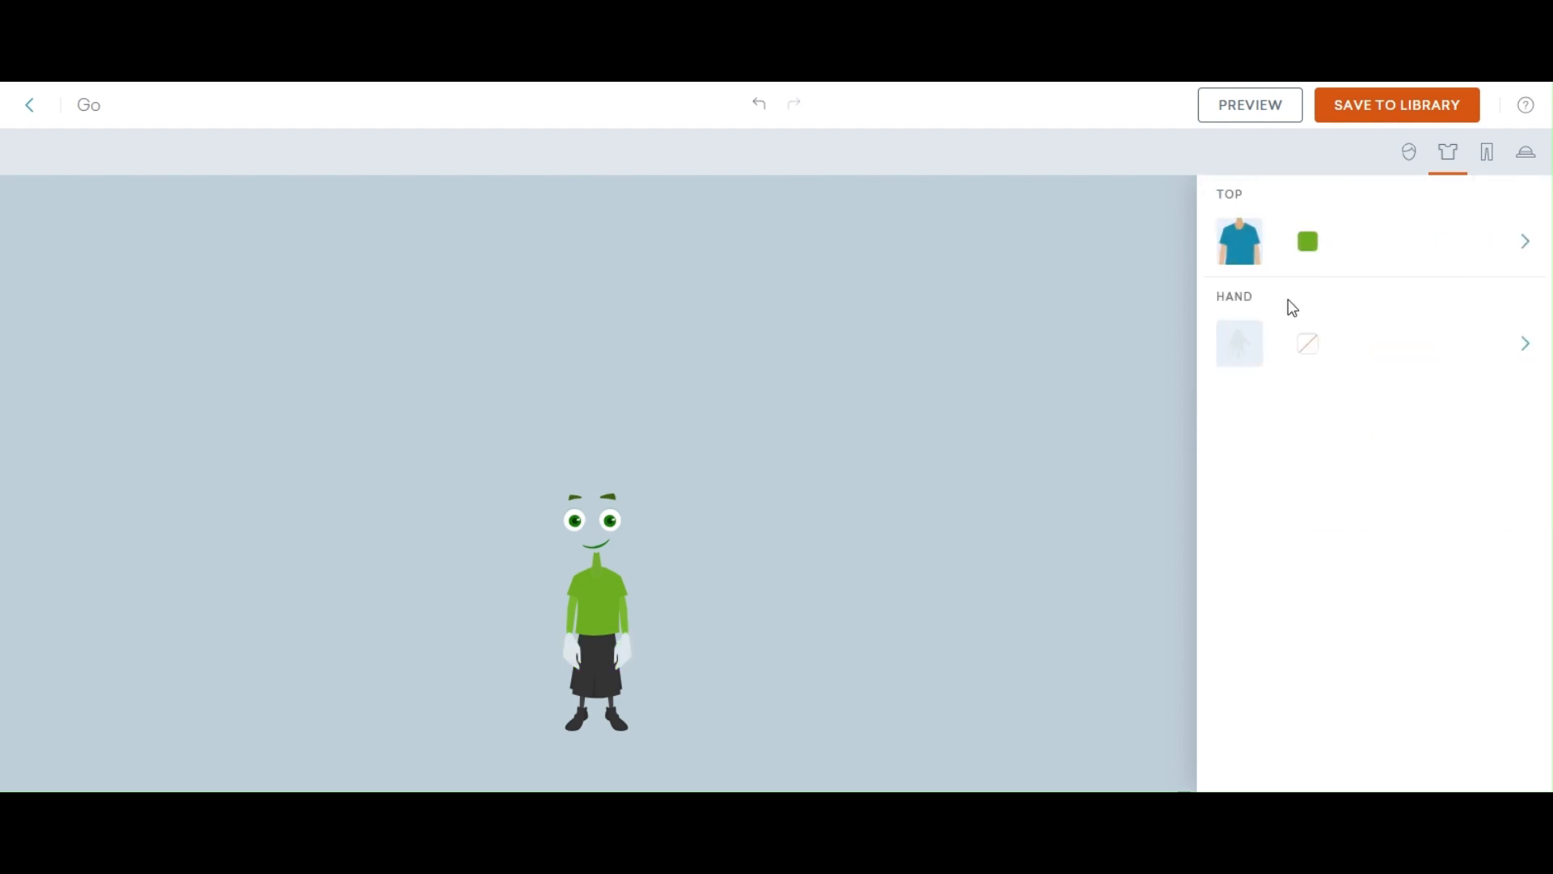
# Colour the gloves with the recent green 1B8A0A.
pyautogui.click(1307, 343)
pyautogui.click(1254, 516)
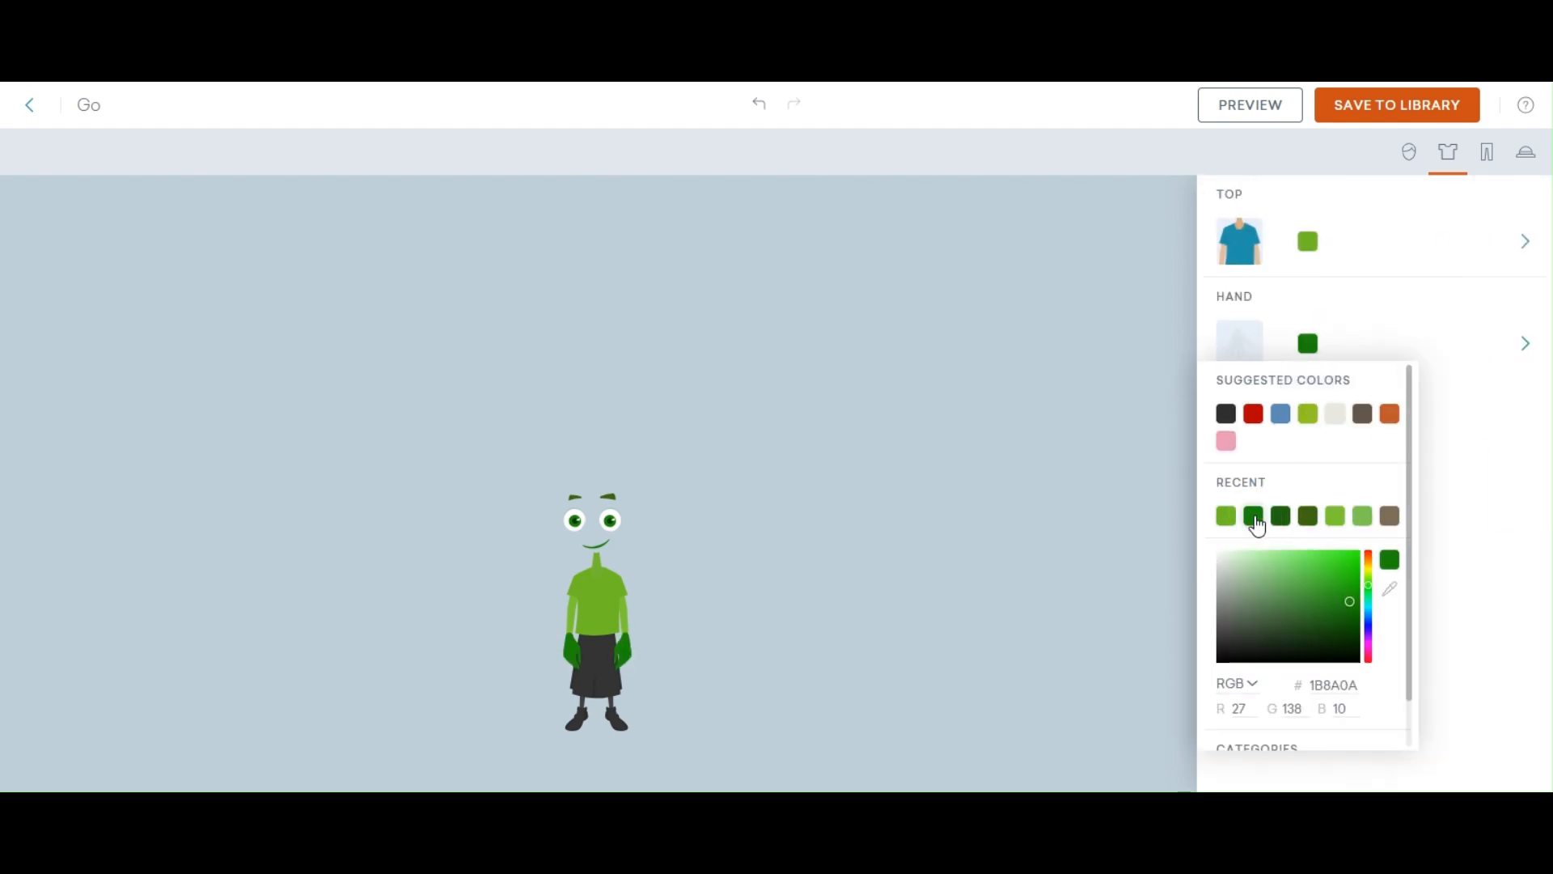
pyautogui.click(1088, 540)
# Replace the character's bottom with the dark grey trousers.
pyautogui.click(1486, 153)
pyautogui.click(1243, 241)
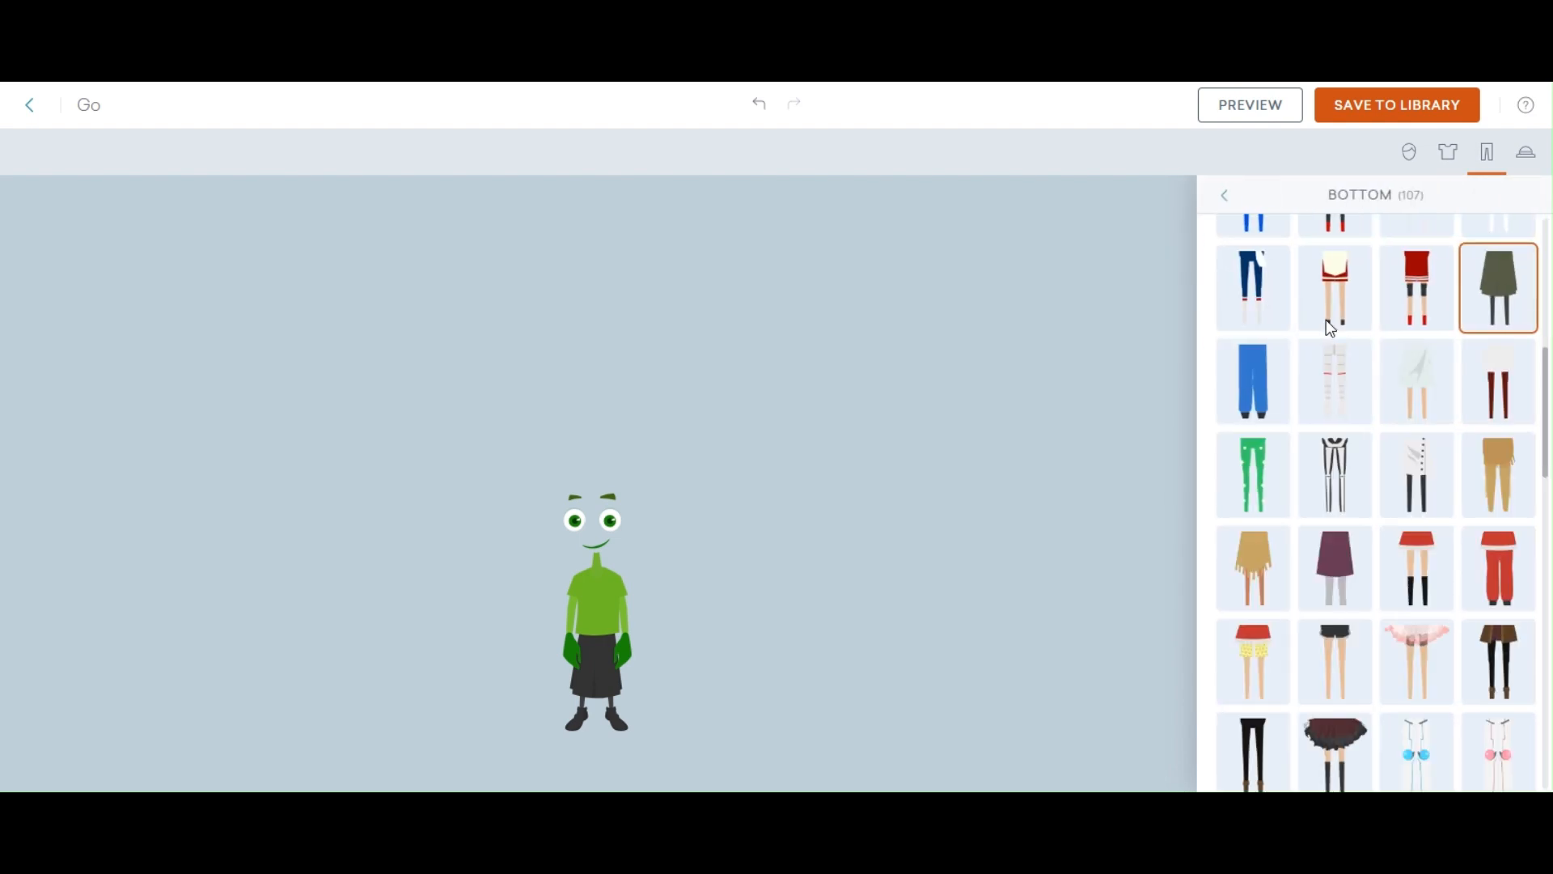
pyautogui.moveTo(1542, 444); pyautogui.dragTo(1534, 251)
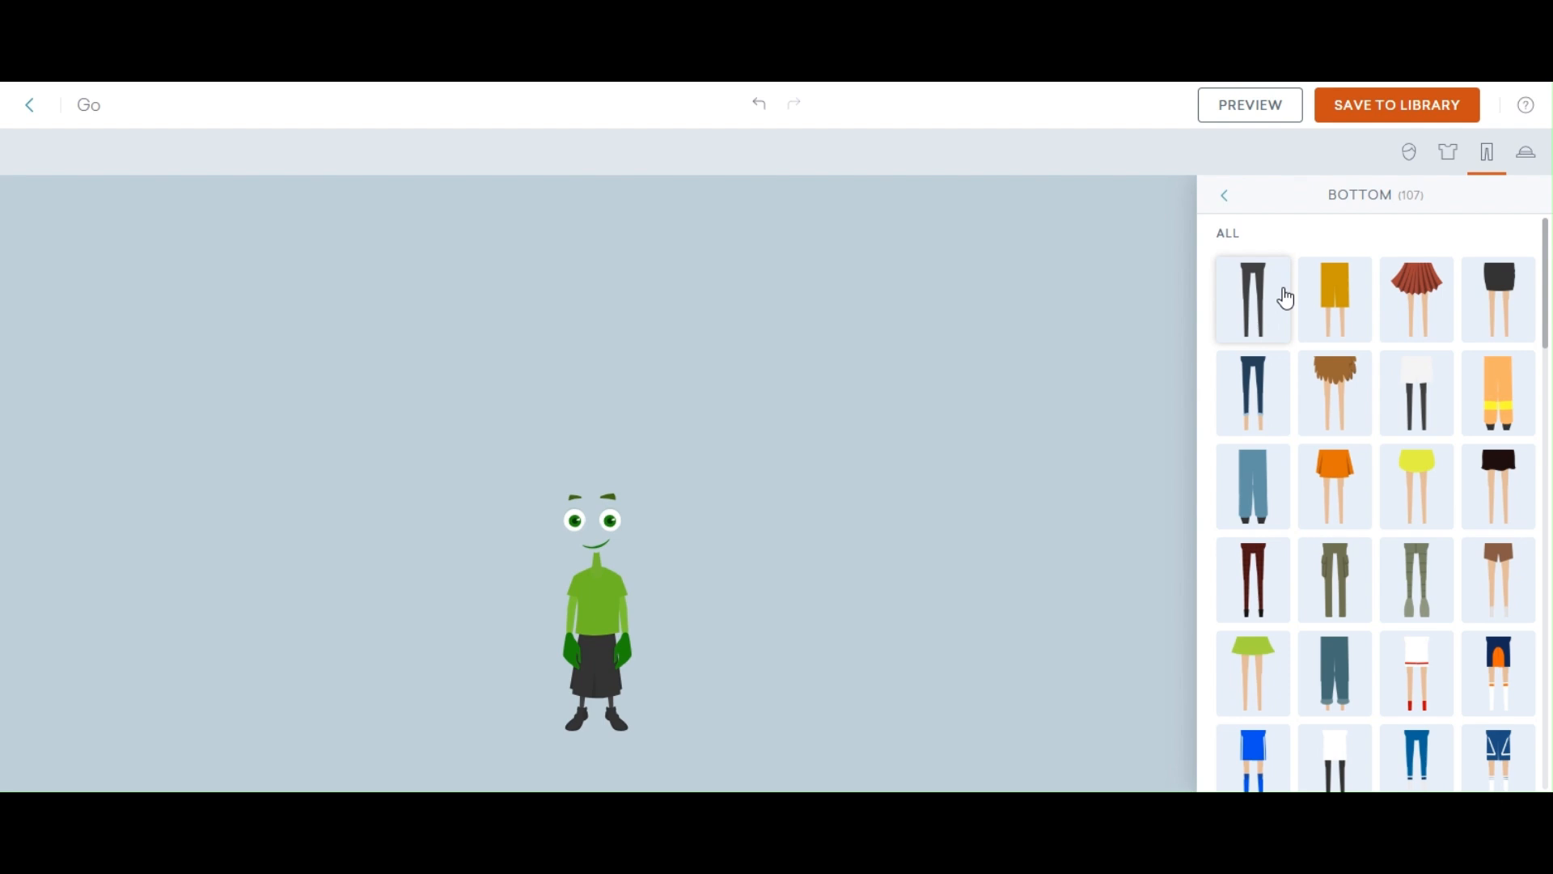
pyautogui.click(1286, 298)
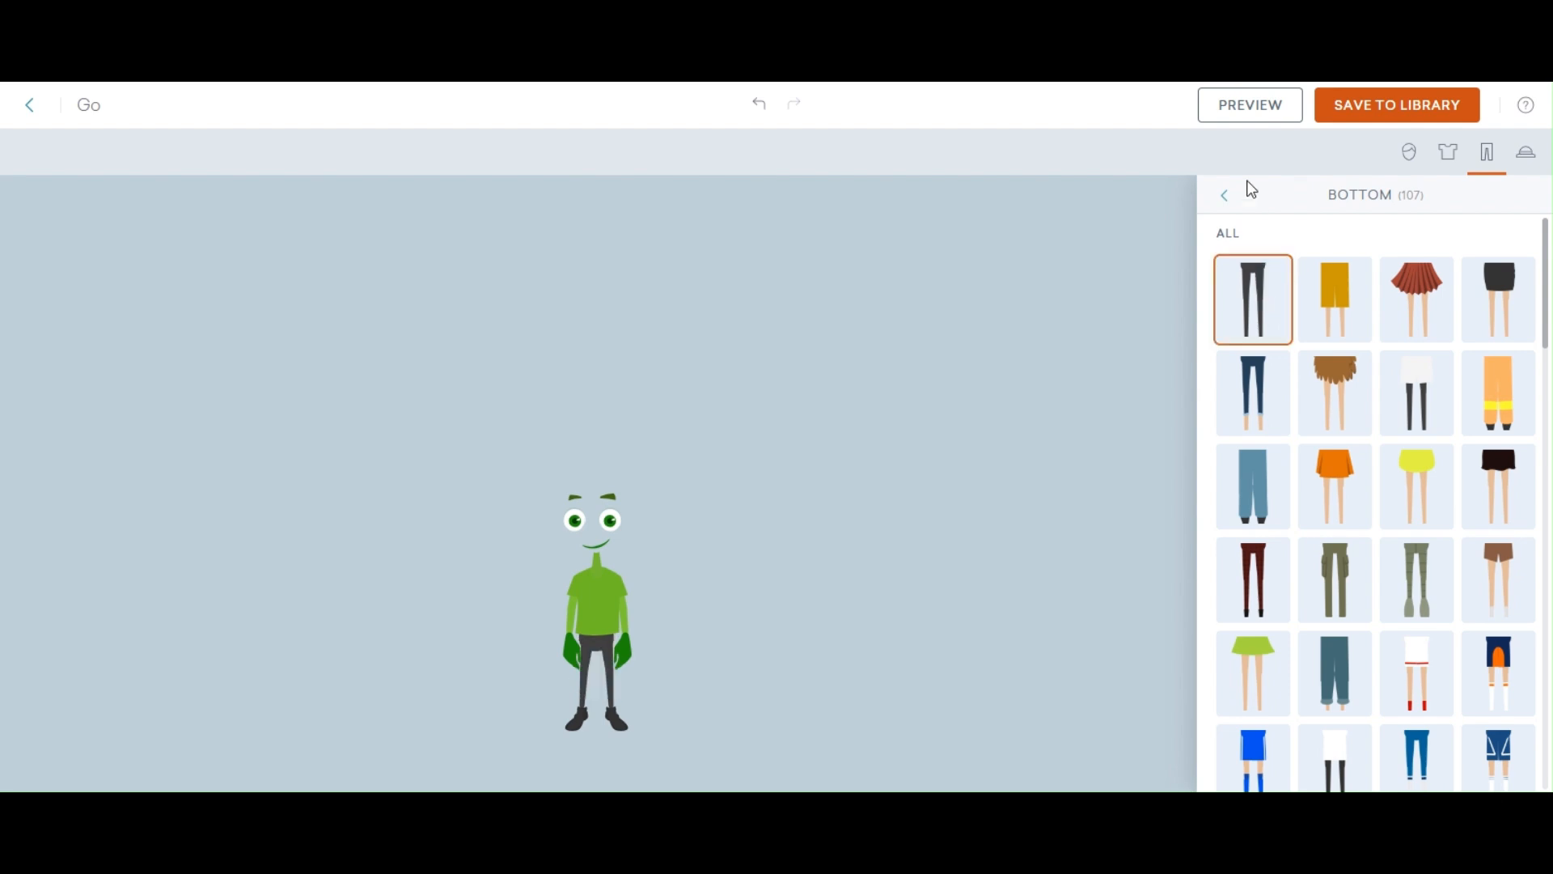
# Colour the trousers with the recent dark green.
pyautogui.click(1227, 198)
pyautogui.click(1307, 243)
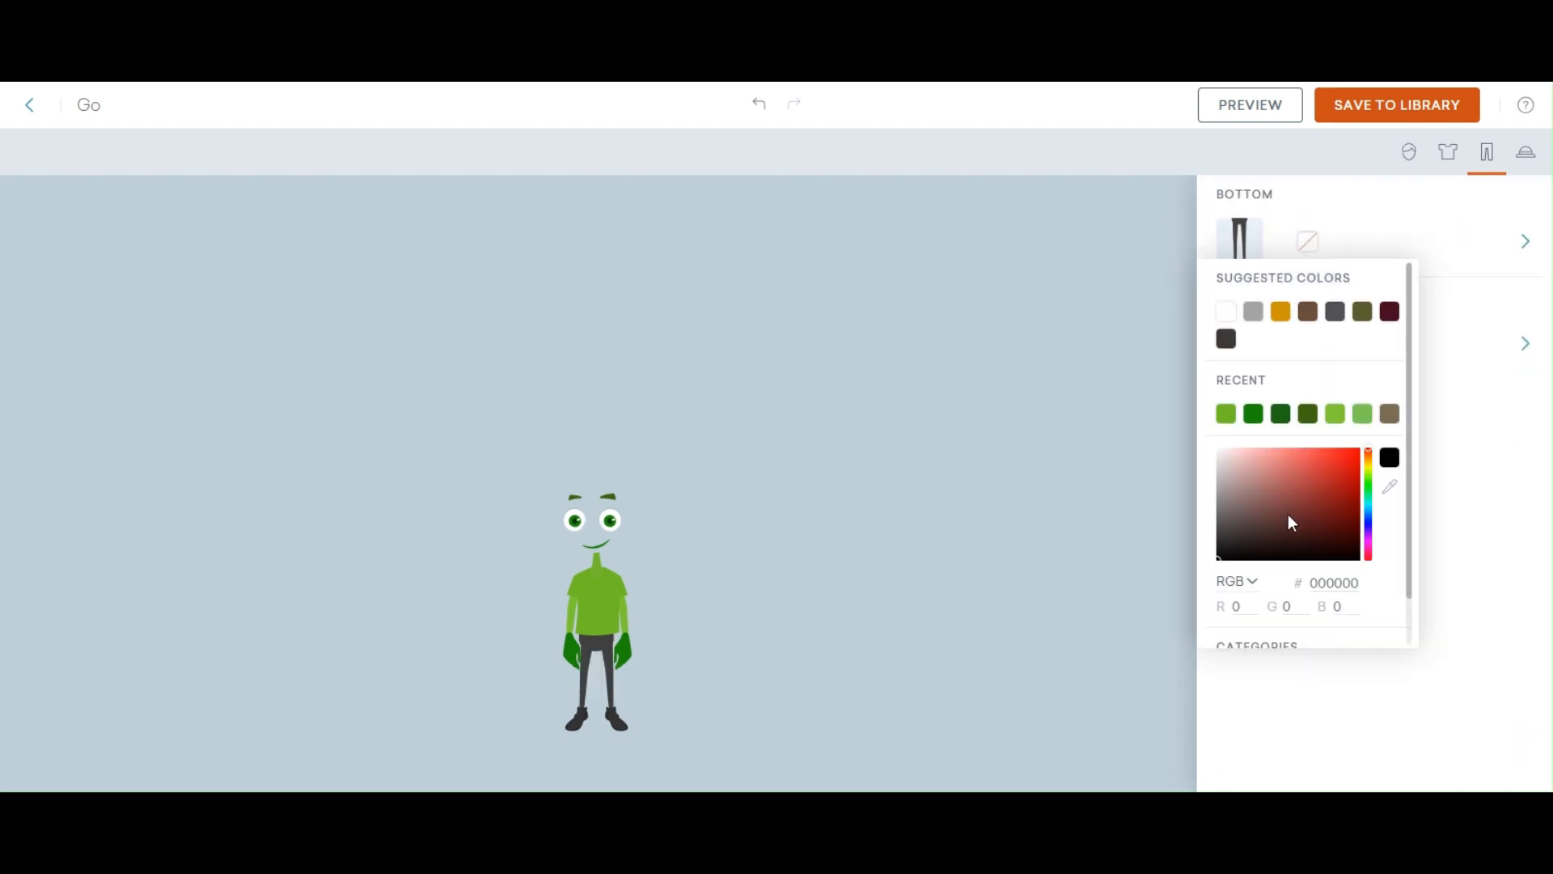
pyautogui.click(1253, 416)
pyautogui.click(1063, 416)
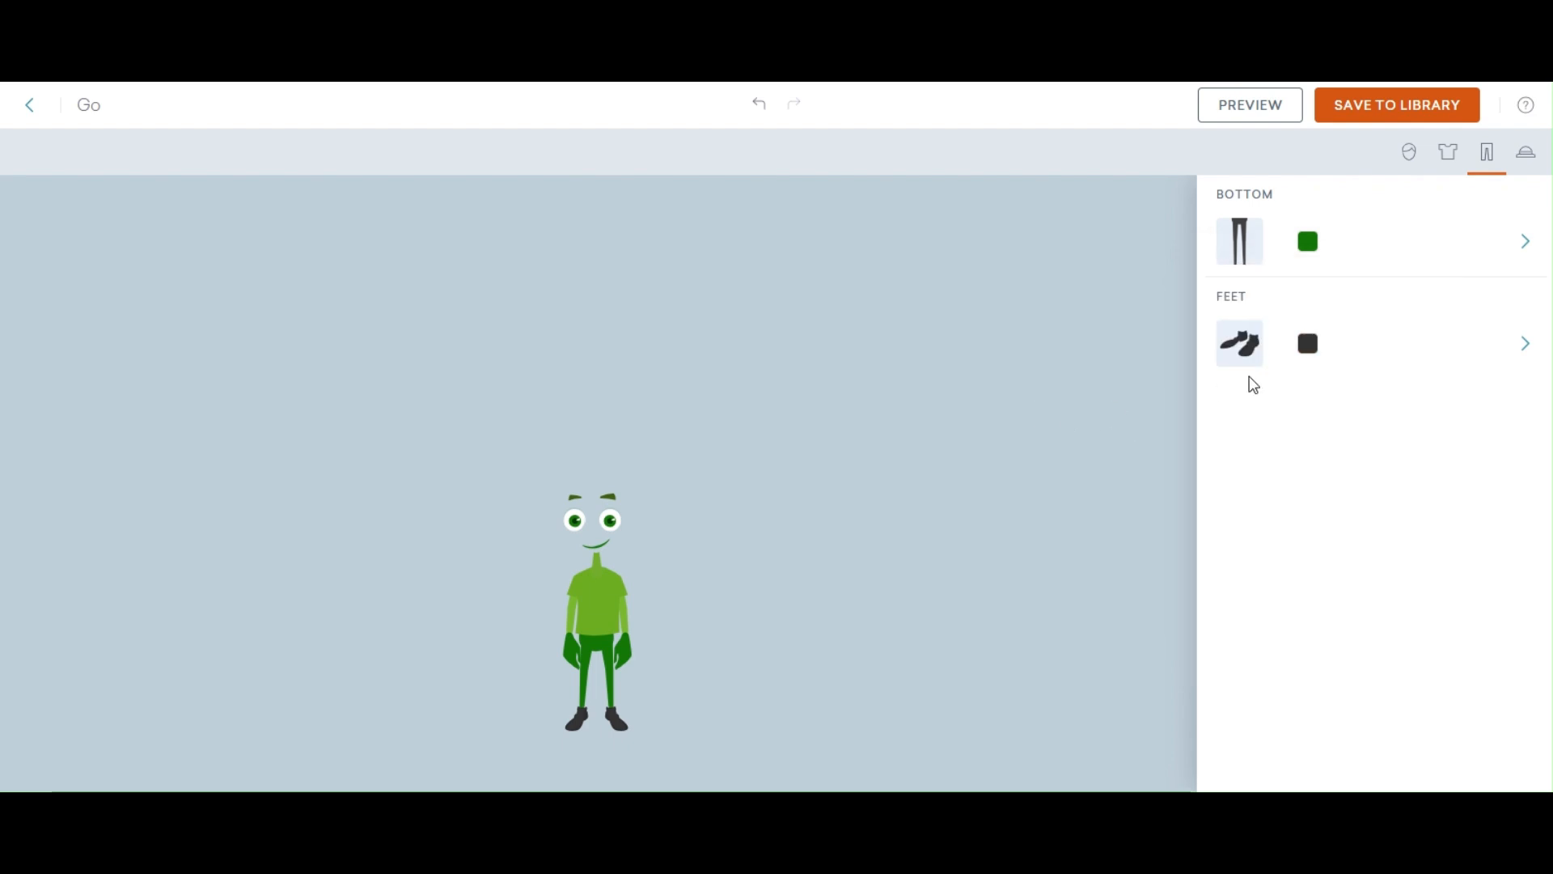
# Colour the shoes with the same recent dark green.
pyautogui.click(1307, 346)
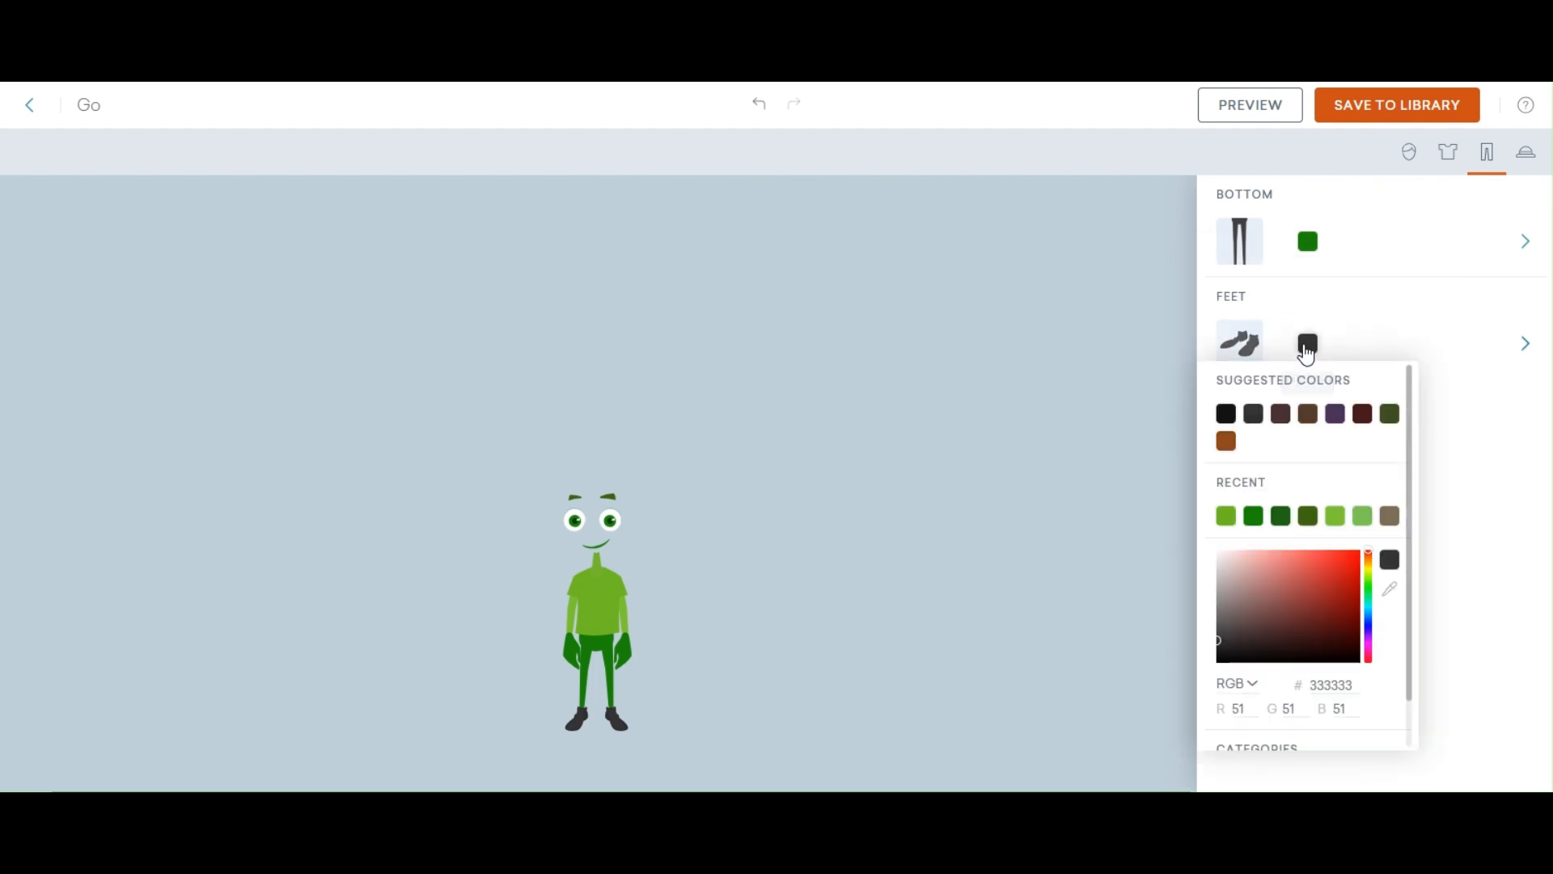
pyautogui.click(1252, 526)
pyautogui.click(1075, 528)
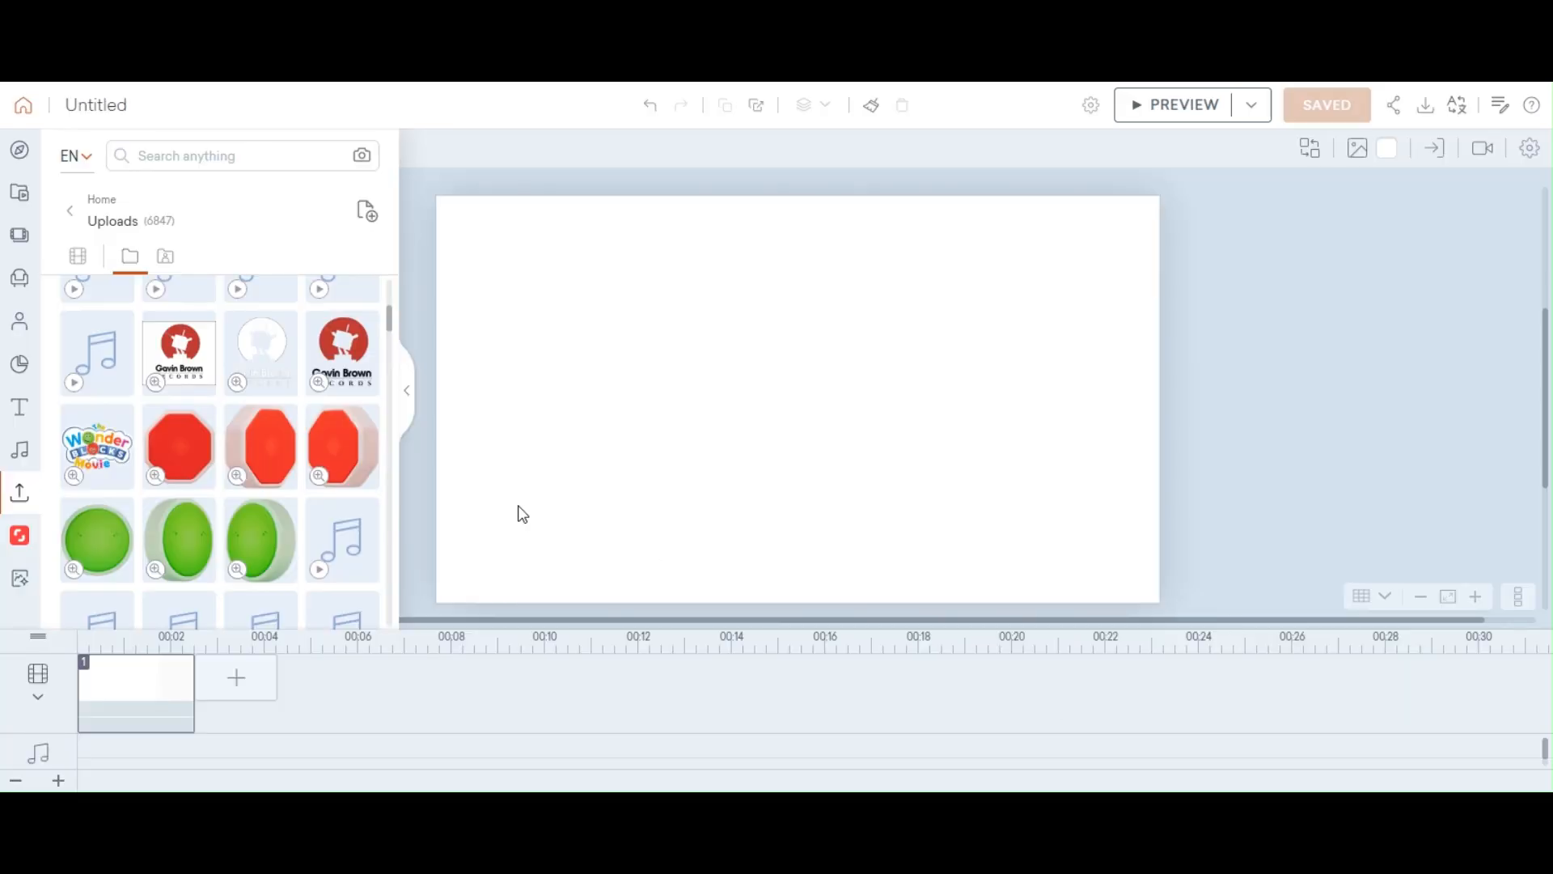
# Place the green circle image from uploads on the scene, shrink it and move it near the centre.
pyautogui.moveTo(97, 540); pyautogui.dragTo(801, 436)
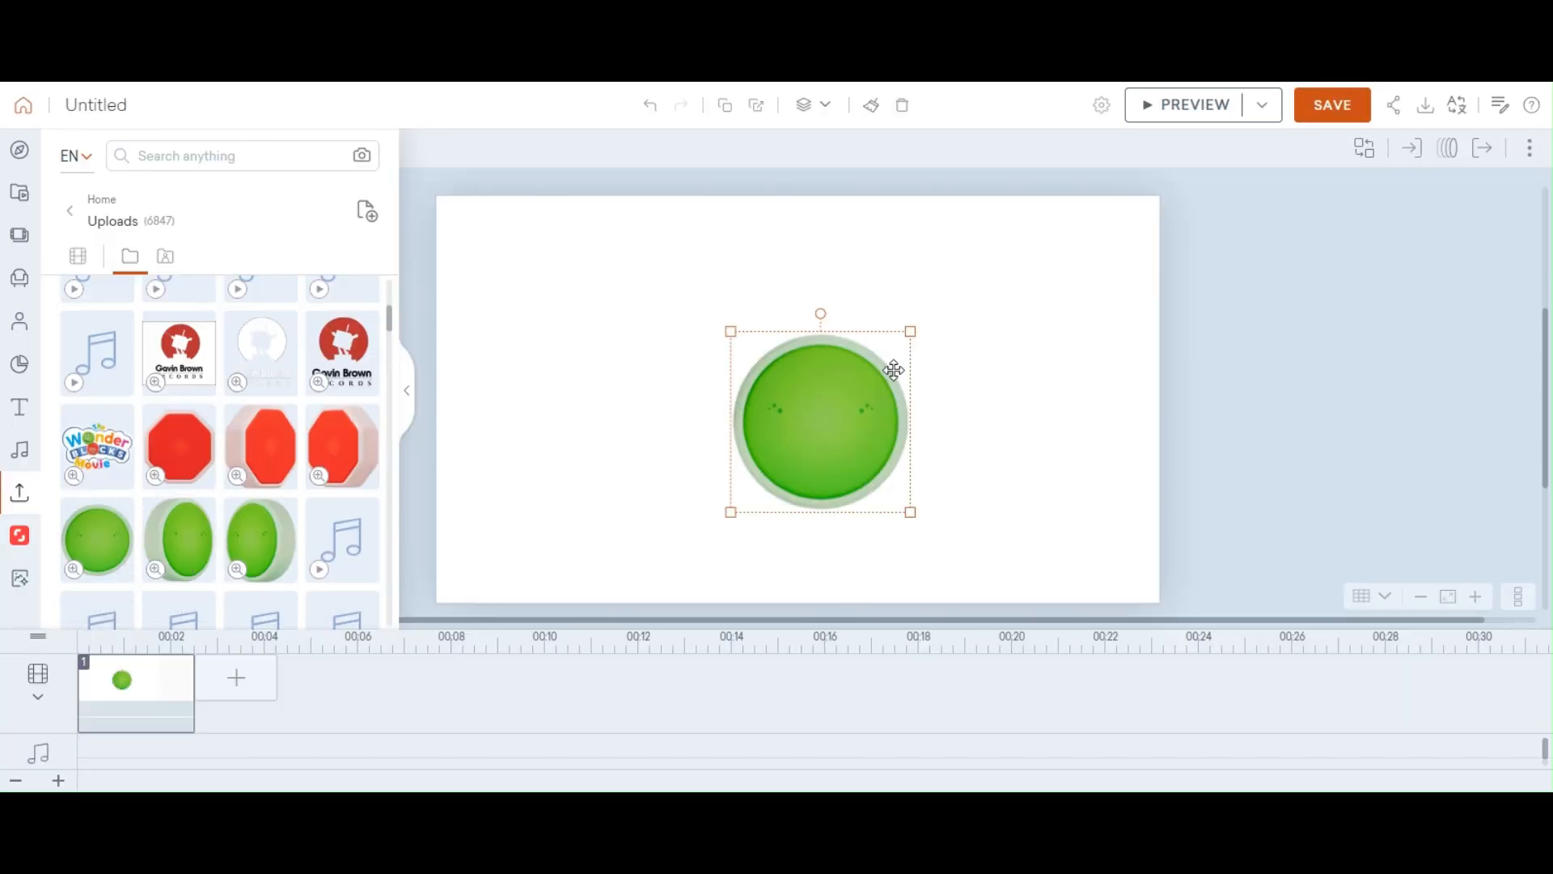
pyautogui.moveTo(891, 367); pyautogui.dragTo(845, 336)
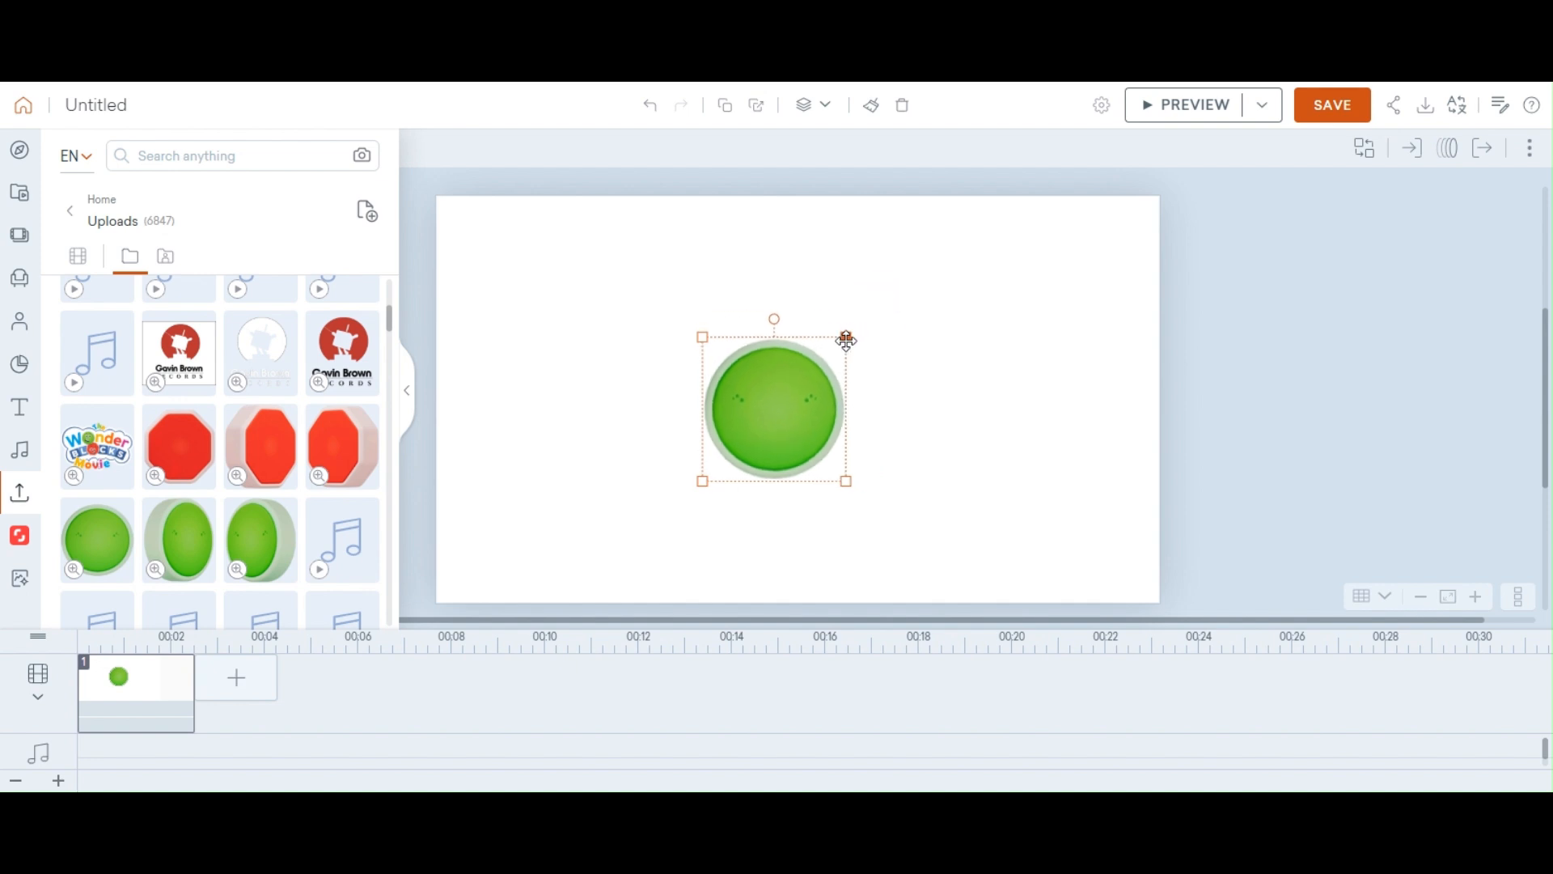
pyautogui.moveTo(809, 404); pyautogui.dragTo(834, 395)
pyautogui.click(959, 362)
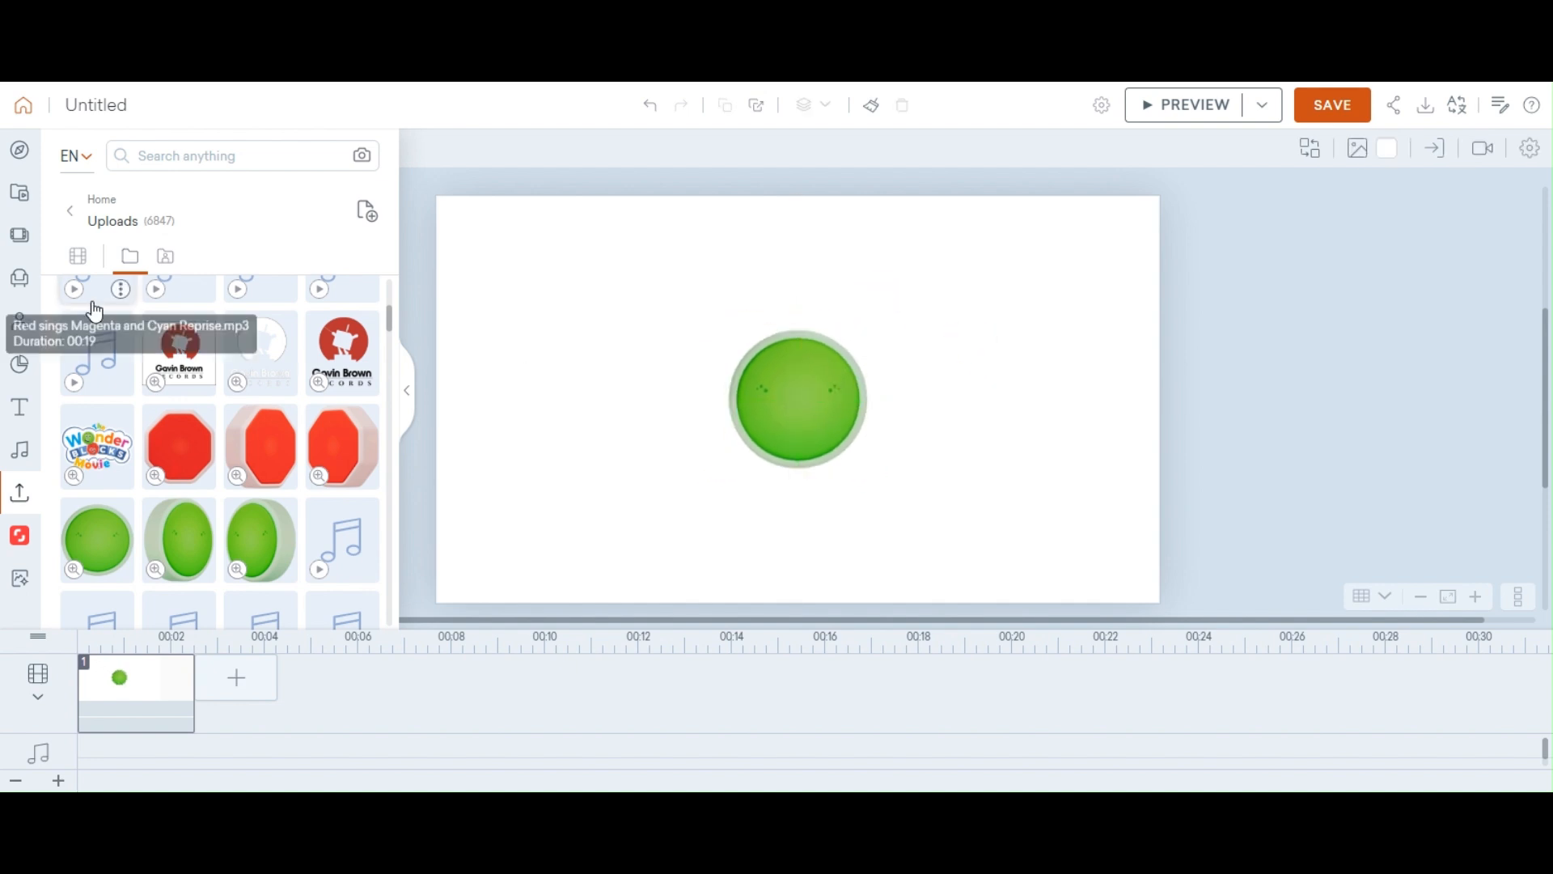
# Add the Go character to the scene, enlarge it and position its head inside the green circle.
pyautogui.click(19, 321)
pyautogui.click(179, 257)
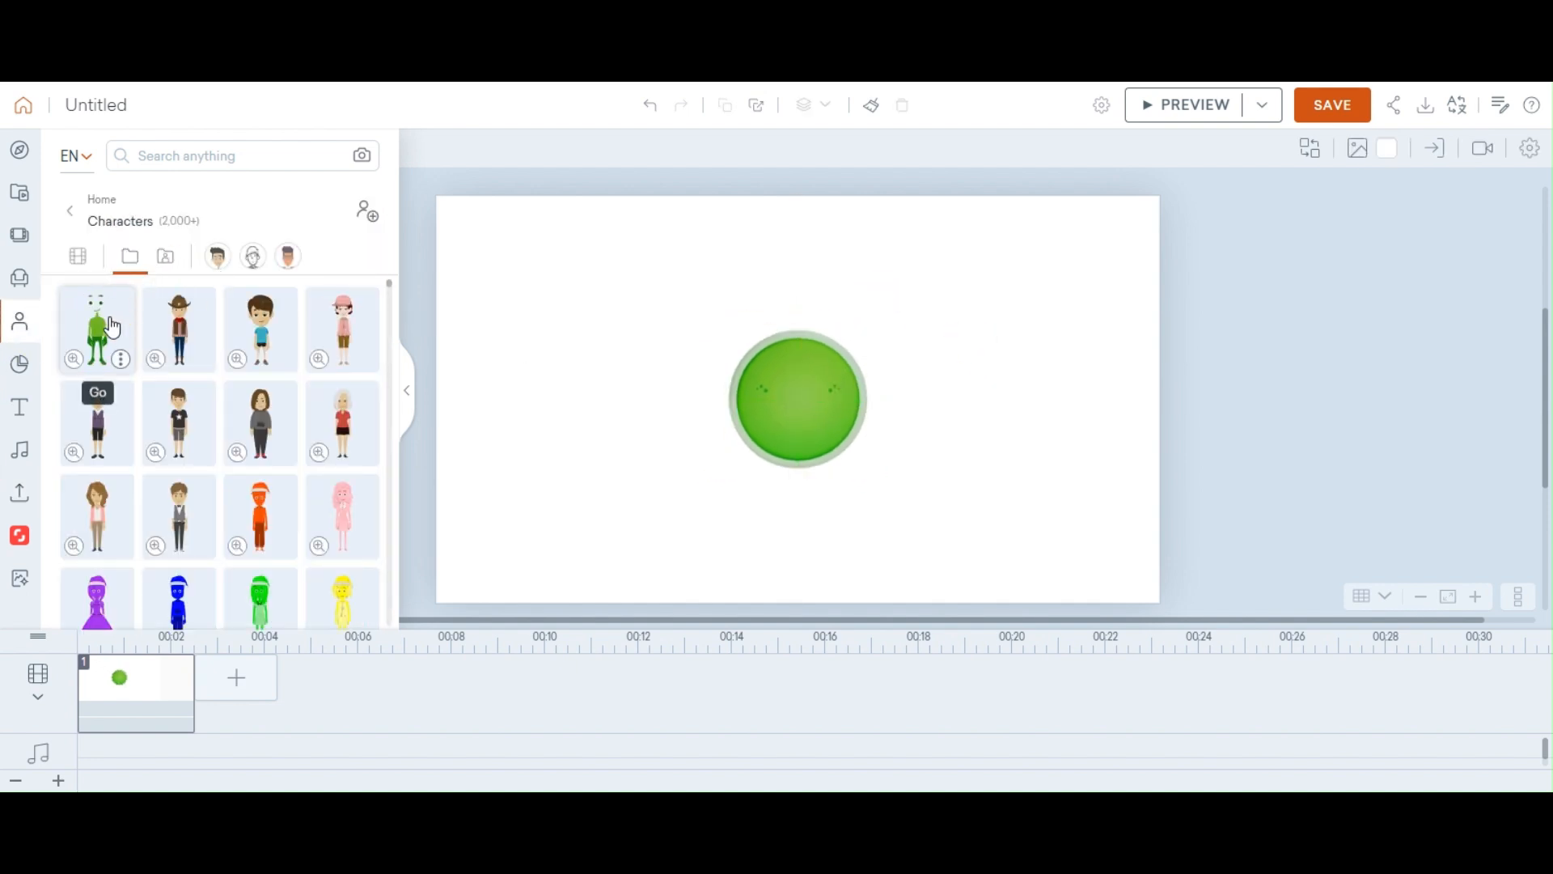
pyautogui.moveTo(105, 347); pyautogui.dragTo(833, 485)
pyautogui.moveTo(859, 419); pyautogui.dragTo(975, 269)
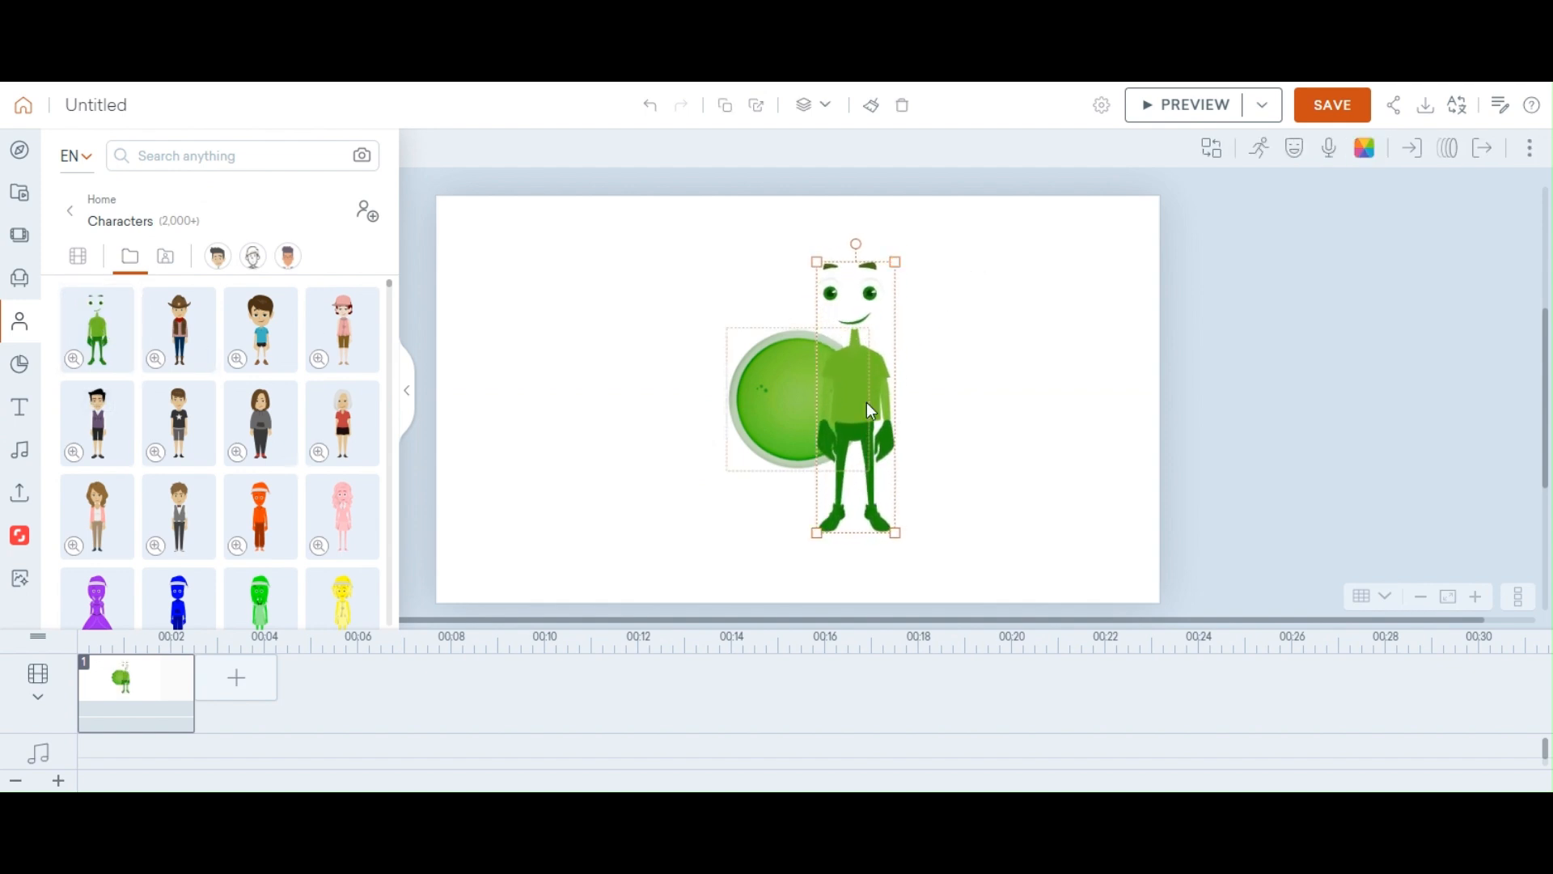
pyautogui.moveTo(860, 408); pyautogui.dragTo(814, 525)
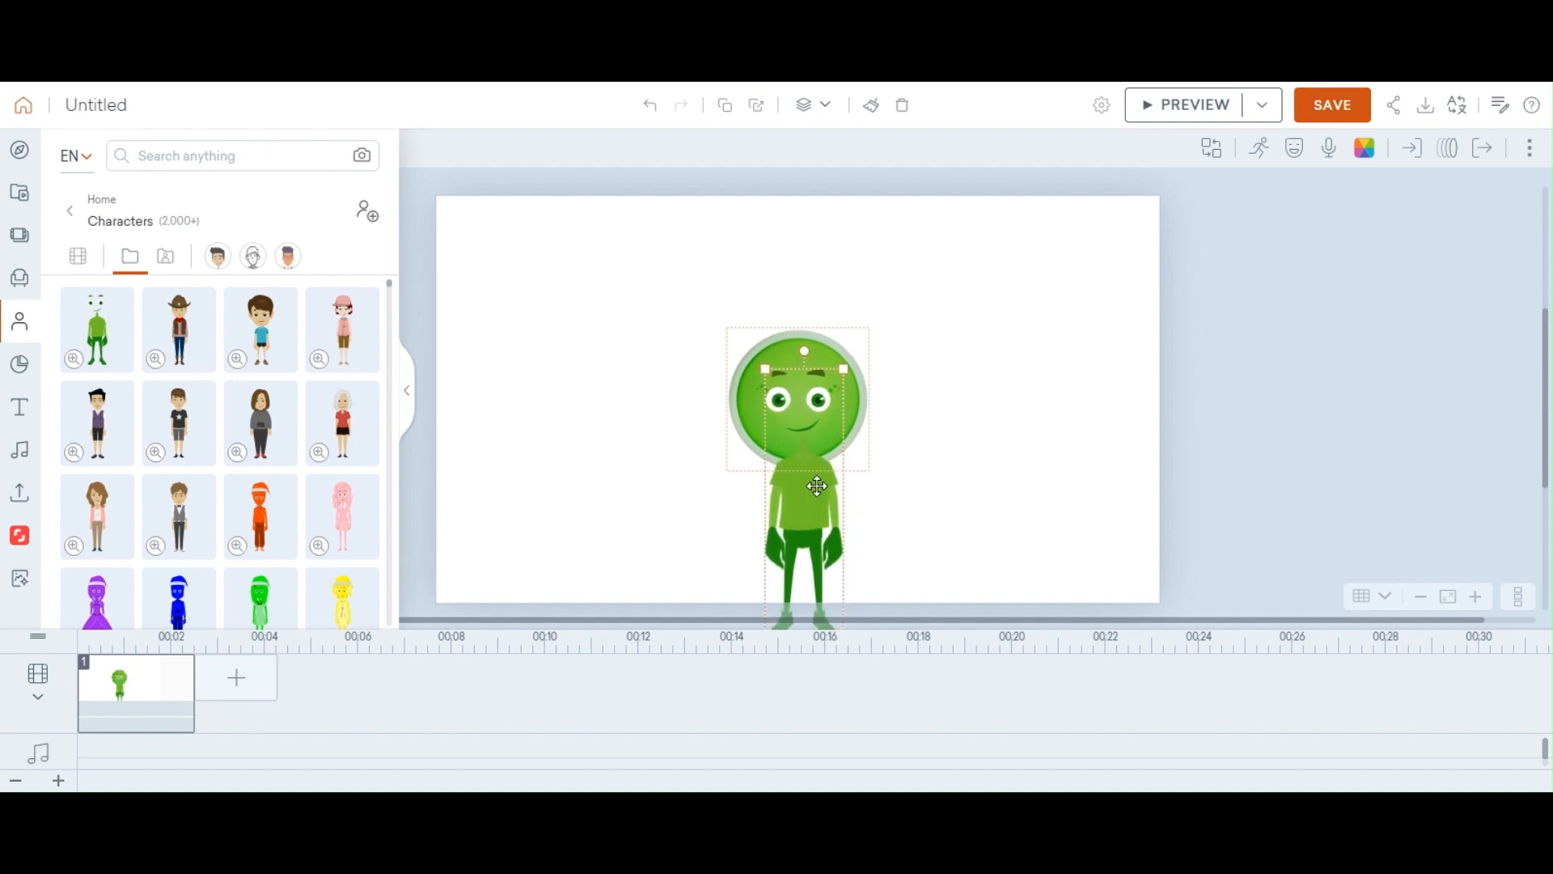
# Select the character and circle together, then shrink them and reposition them at the scene centre.
pyautogui.moveTo(926, 292); pyautogui.dragTo(778, 551)
pyautogui.moveTo(795, 481); pyautogui.dragTo(794, 411)
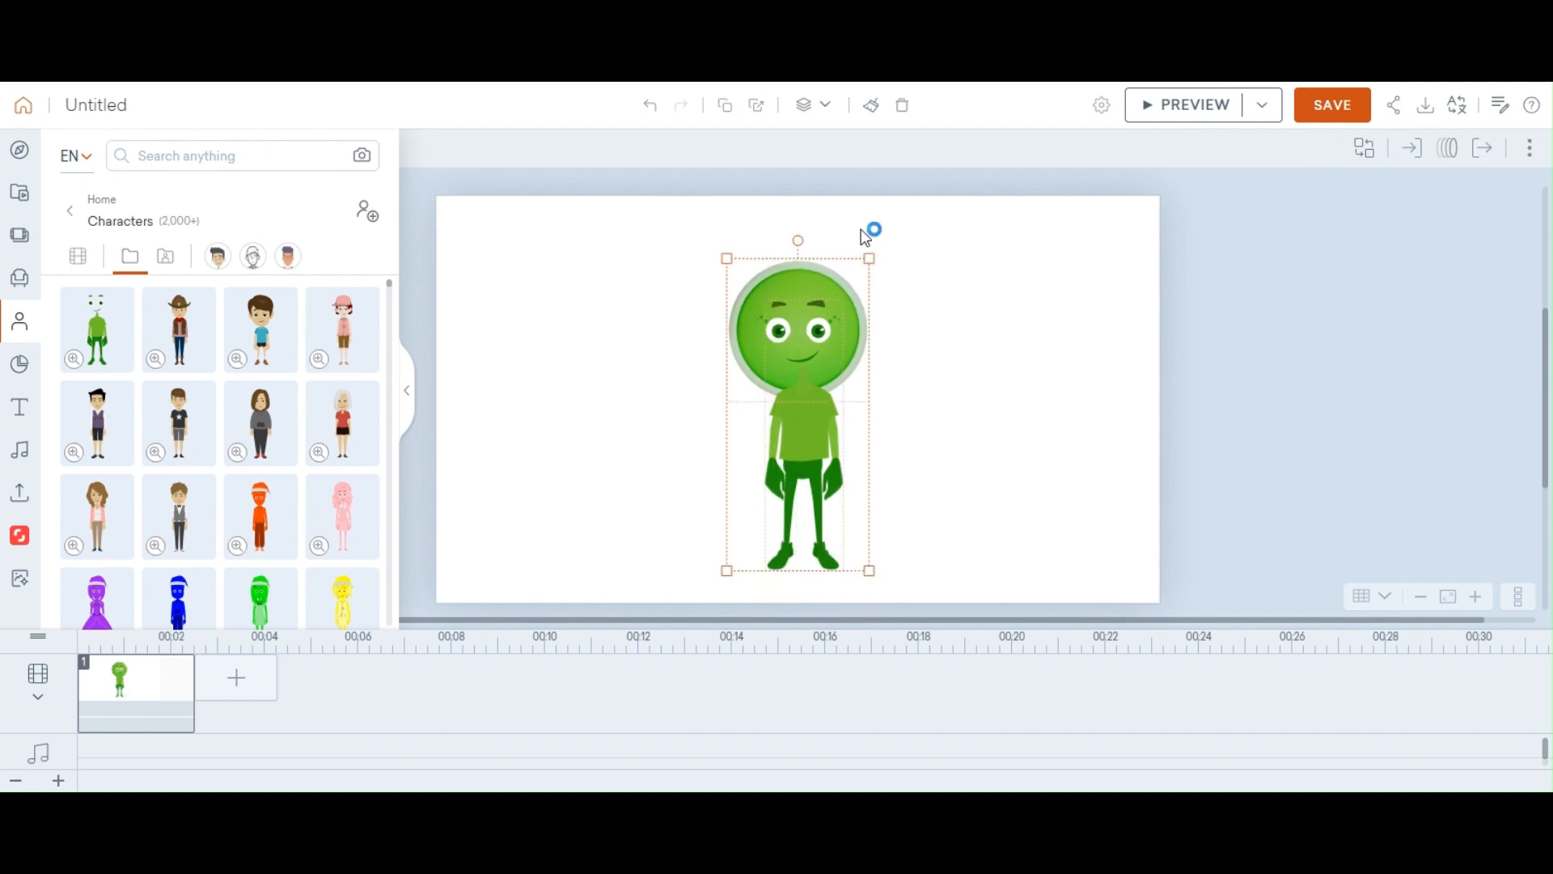
pyautogui.moveTo(871, 260); pyautogui.dragTo(820, 366)
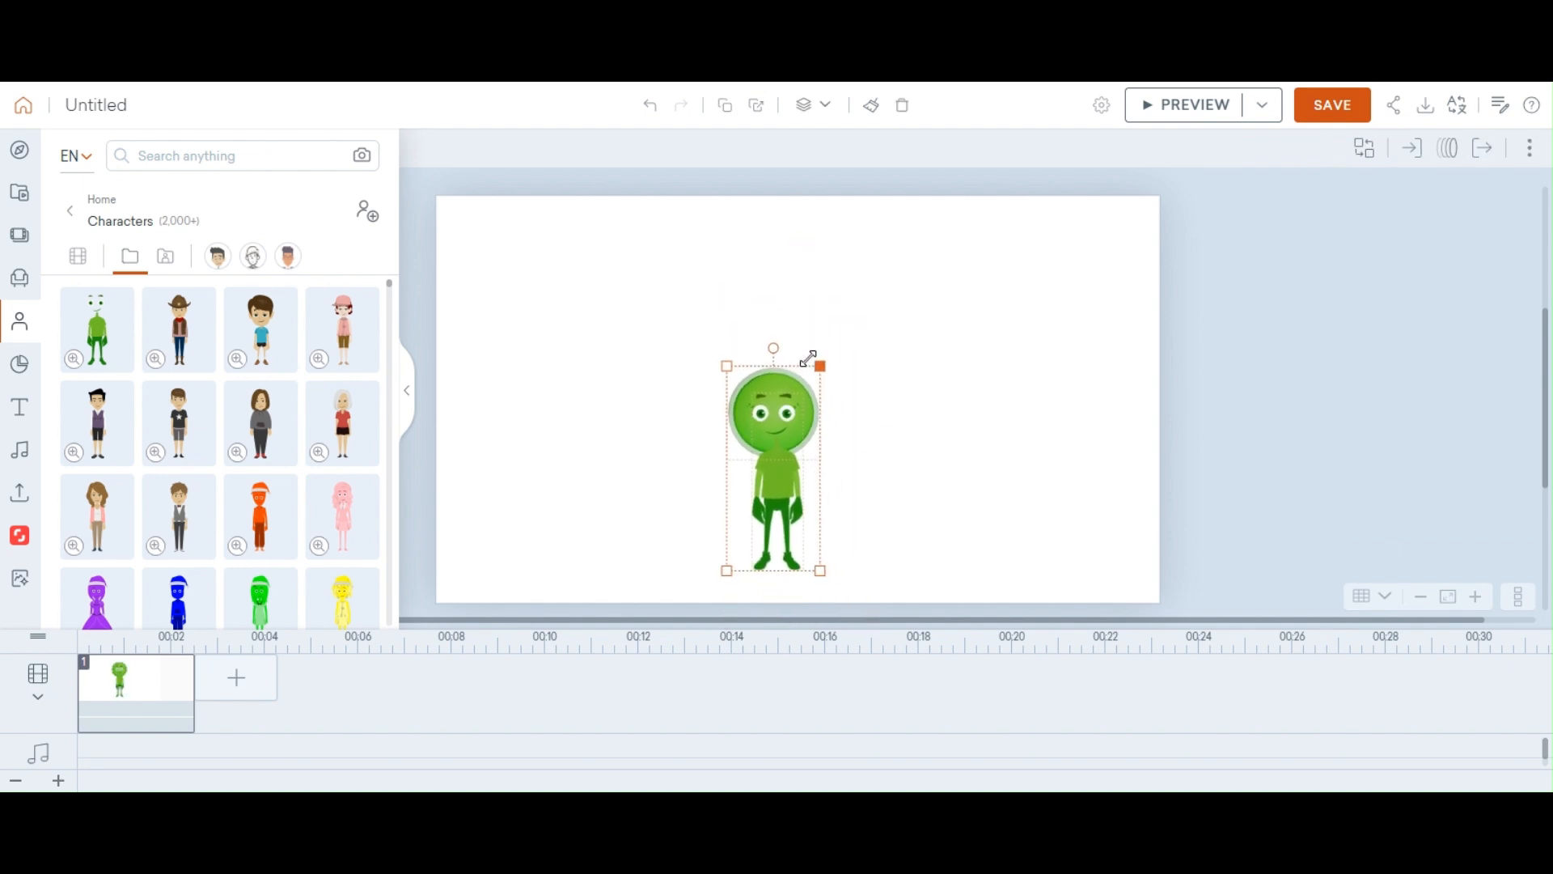
pyautogui.moveTo(773, 457); pyautogui.dragTo(805, 425)
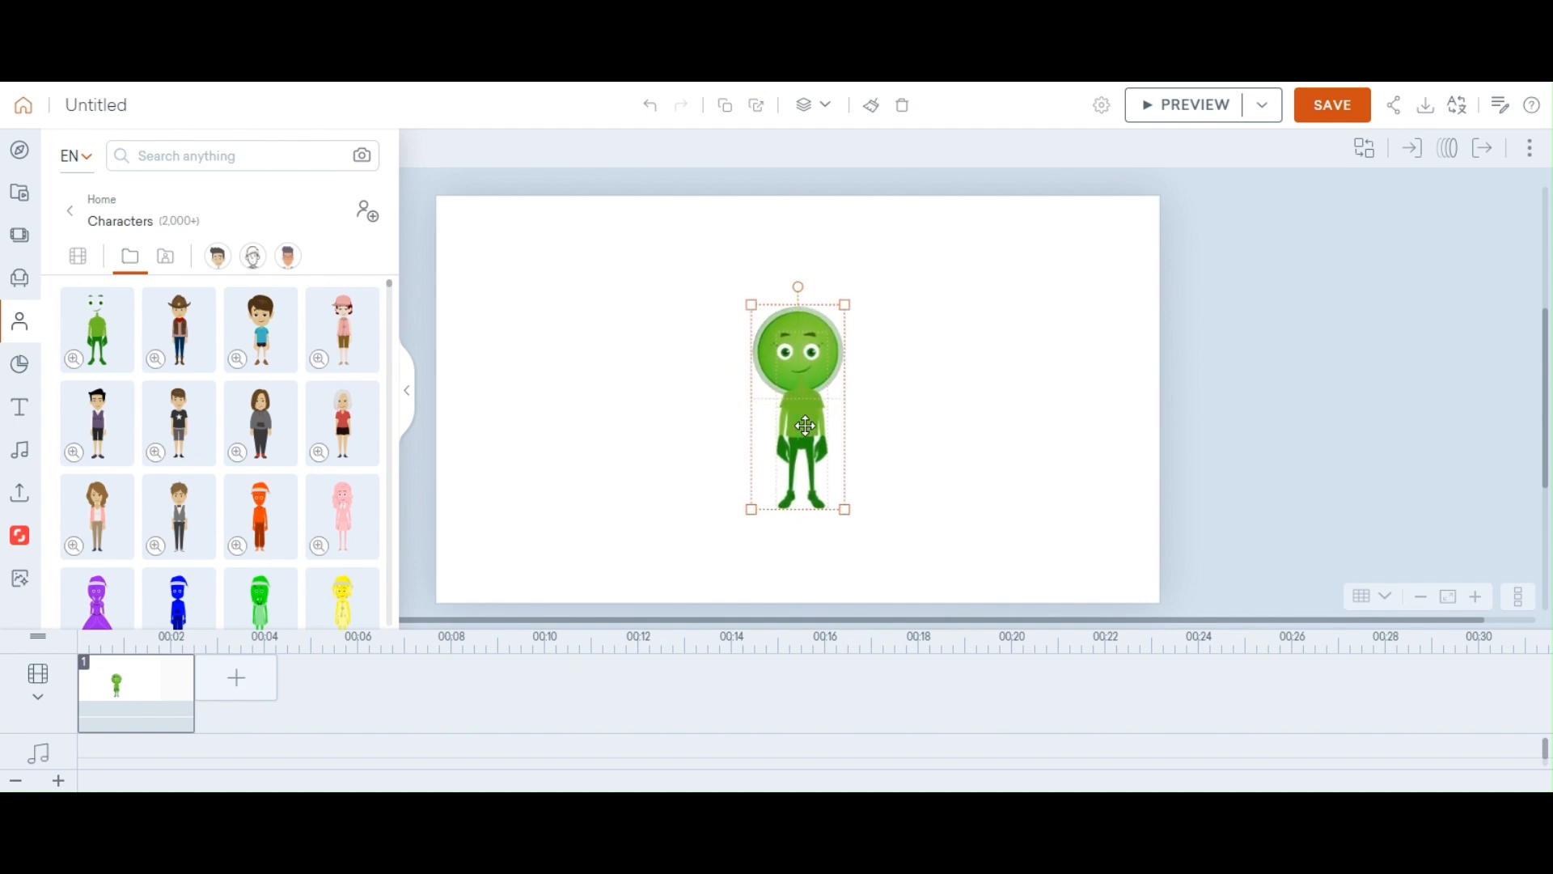
# Open text-to-speech for the character and enter the line "I'm Go, and I can make things go!".
pyautogui.click(900, 413)
pyautogui.click(815, 420)
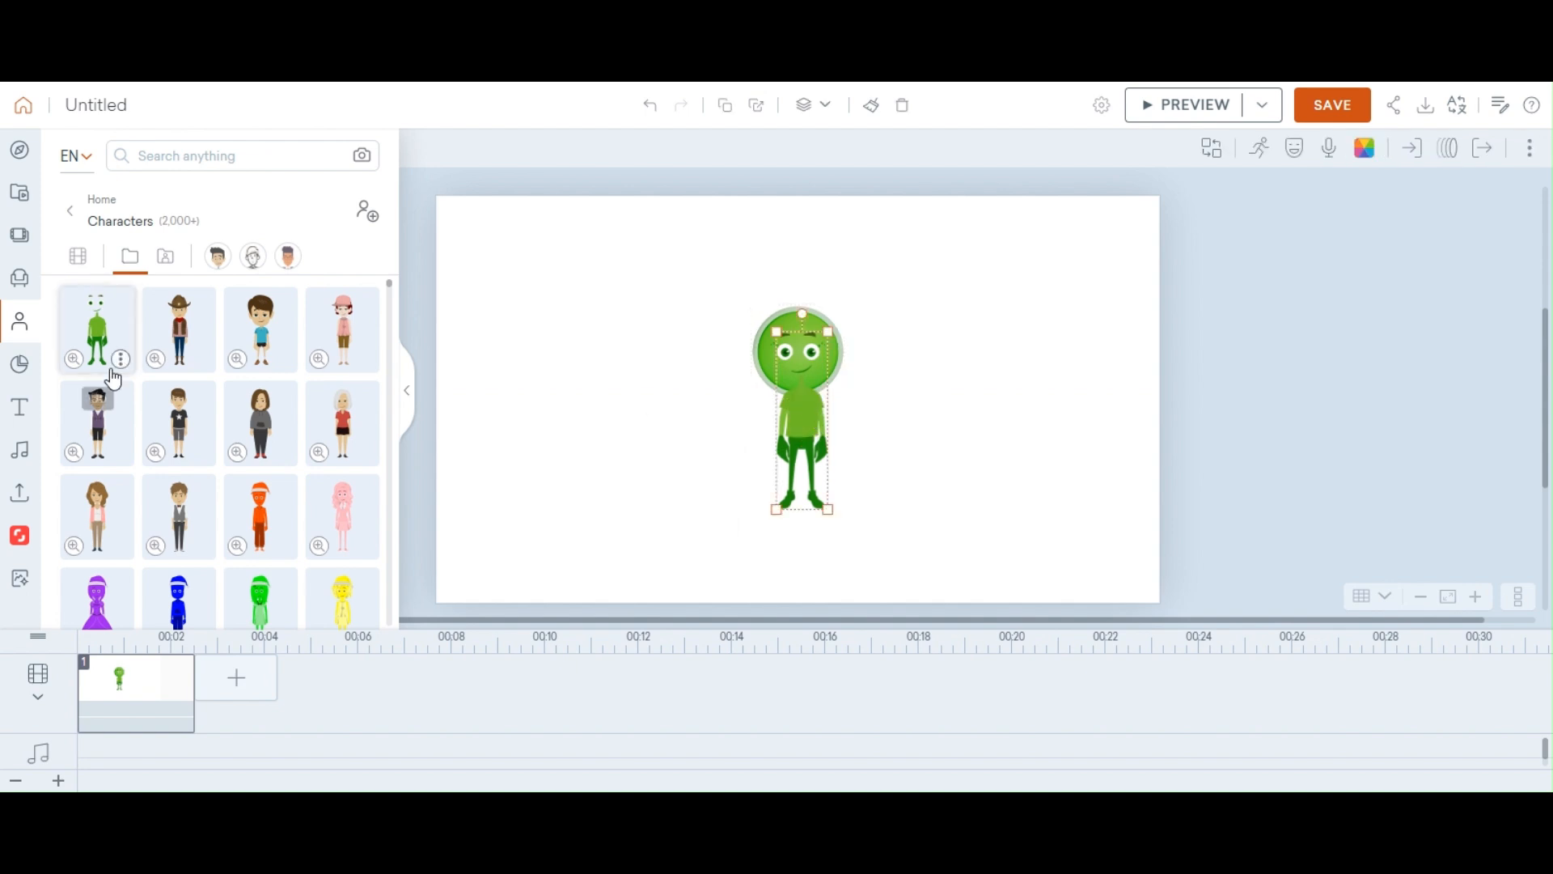
pyautogui.click(20, 449)
pyautogui.click(361, 217)
pyautogui.click(401, 278)
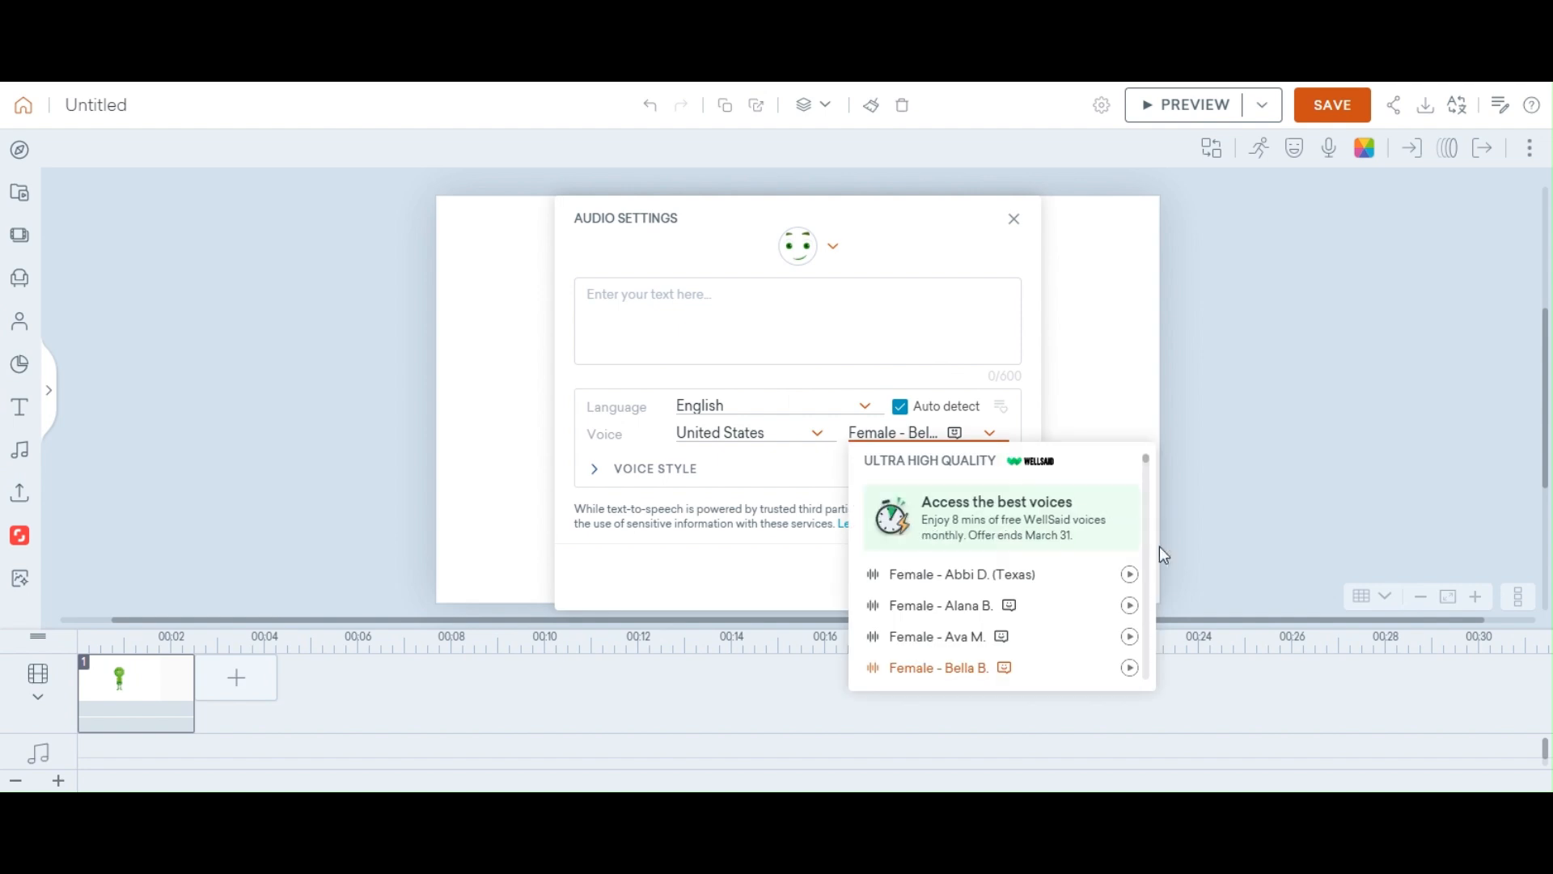
pyautogui.press('Escape')
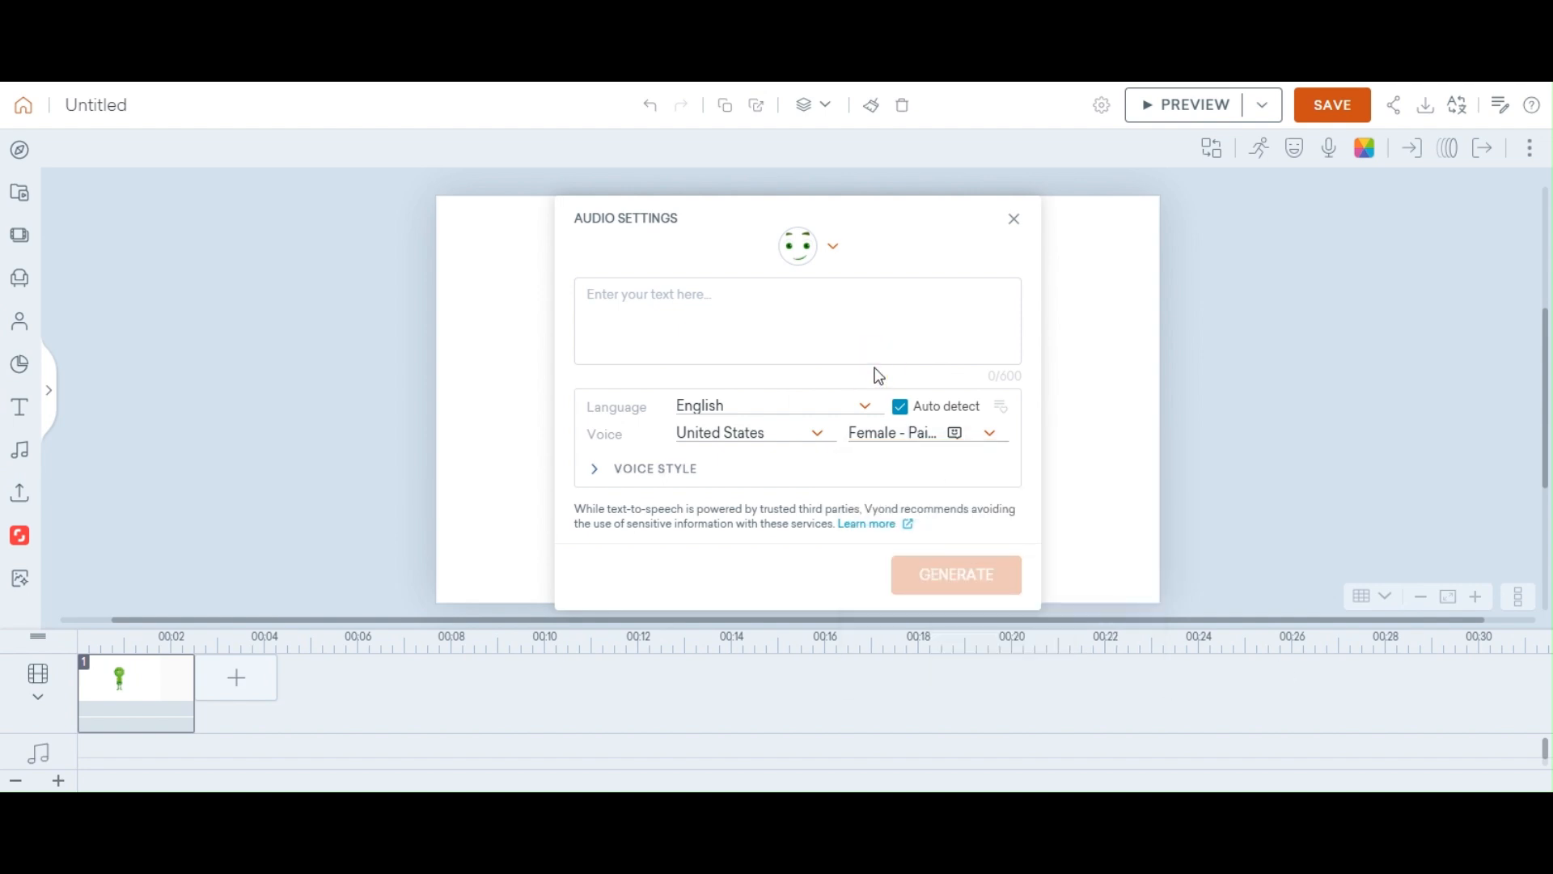
pyautogui.click(853, 325)
pyautogui.write("I'm Go, and I can make th")
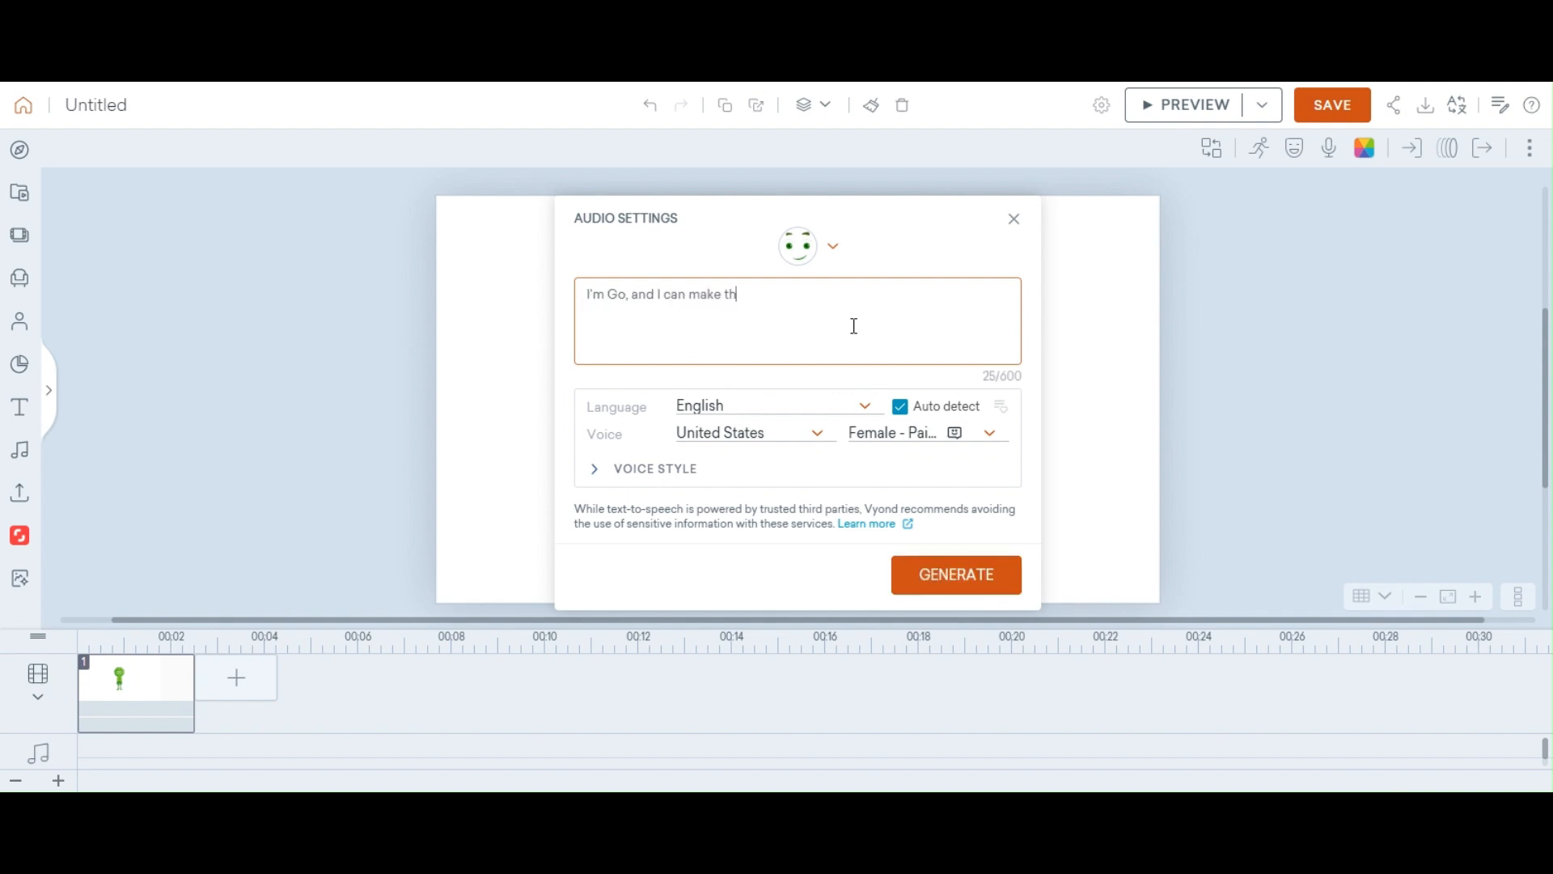
# Expand the voice style options and generate the speech with the default tone, speed and pitch.
pyautogui.click(665, 473)
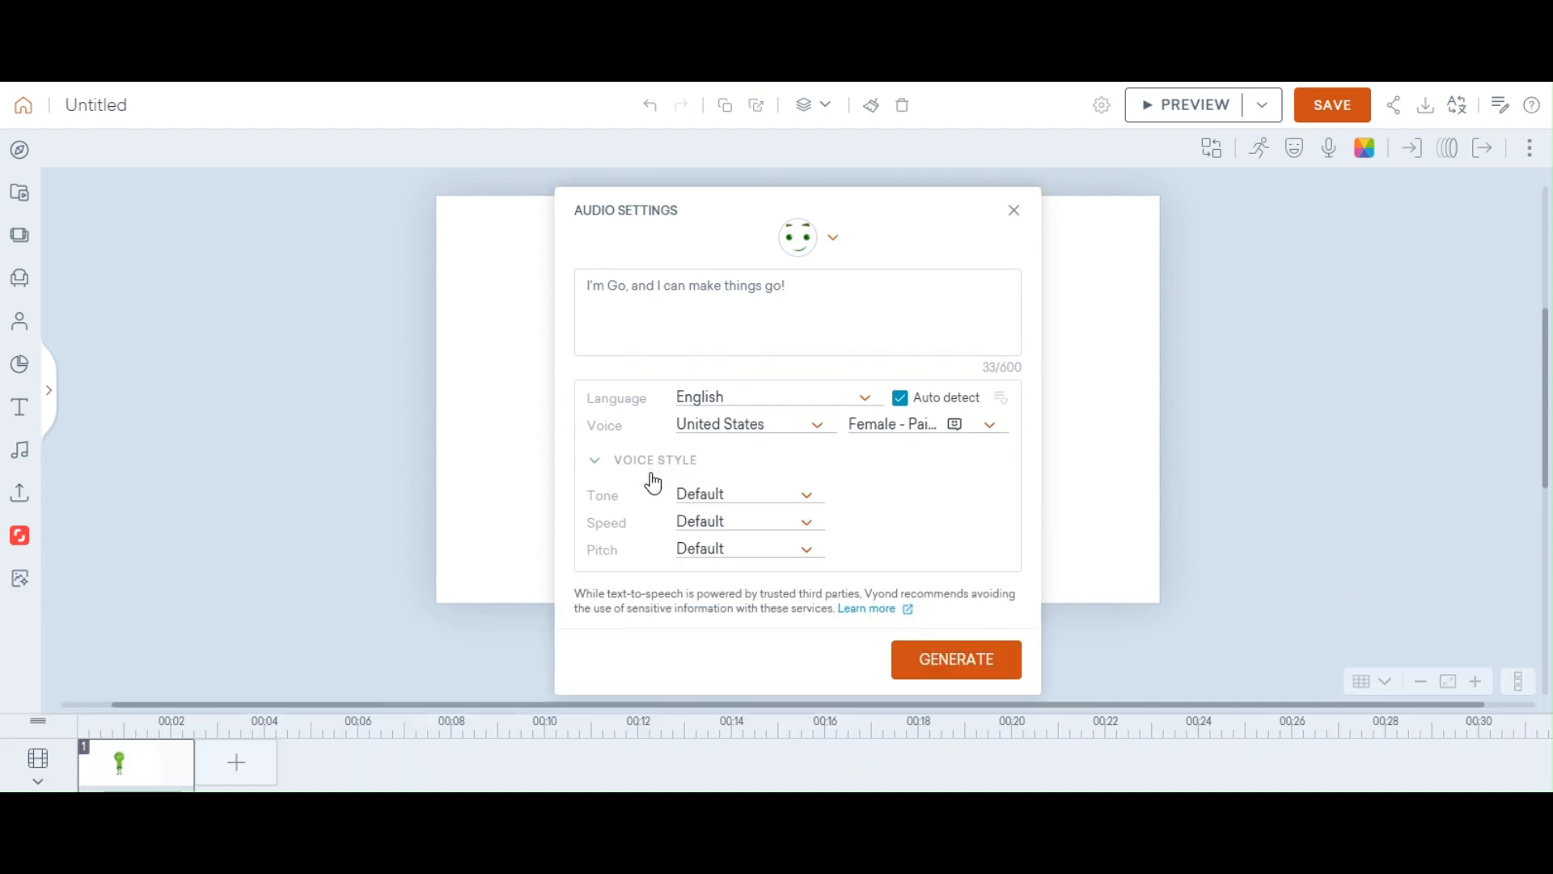
pyautogui.click(721, 498)
pyautogui.click(727, 508)
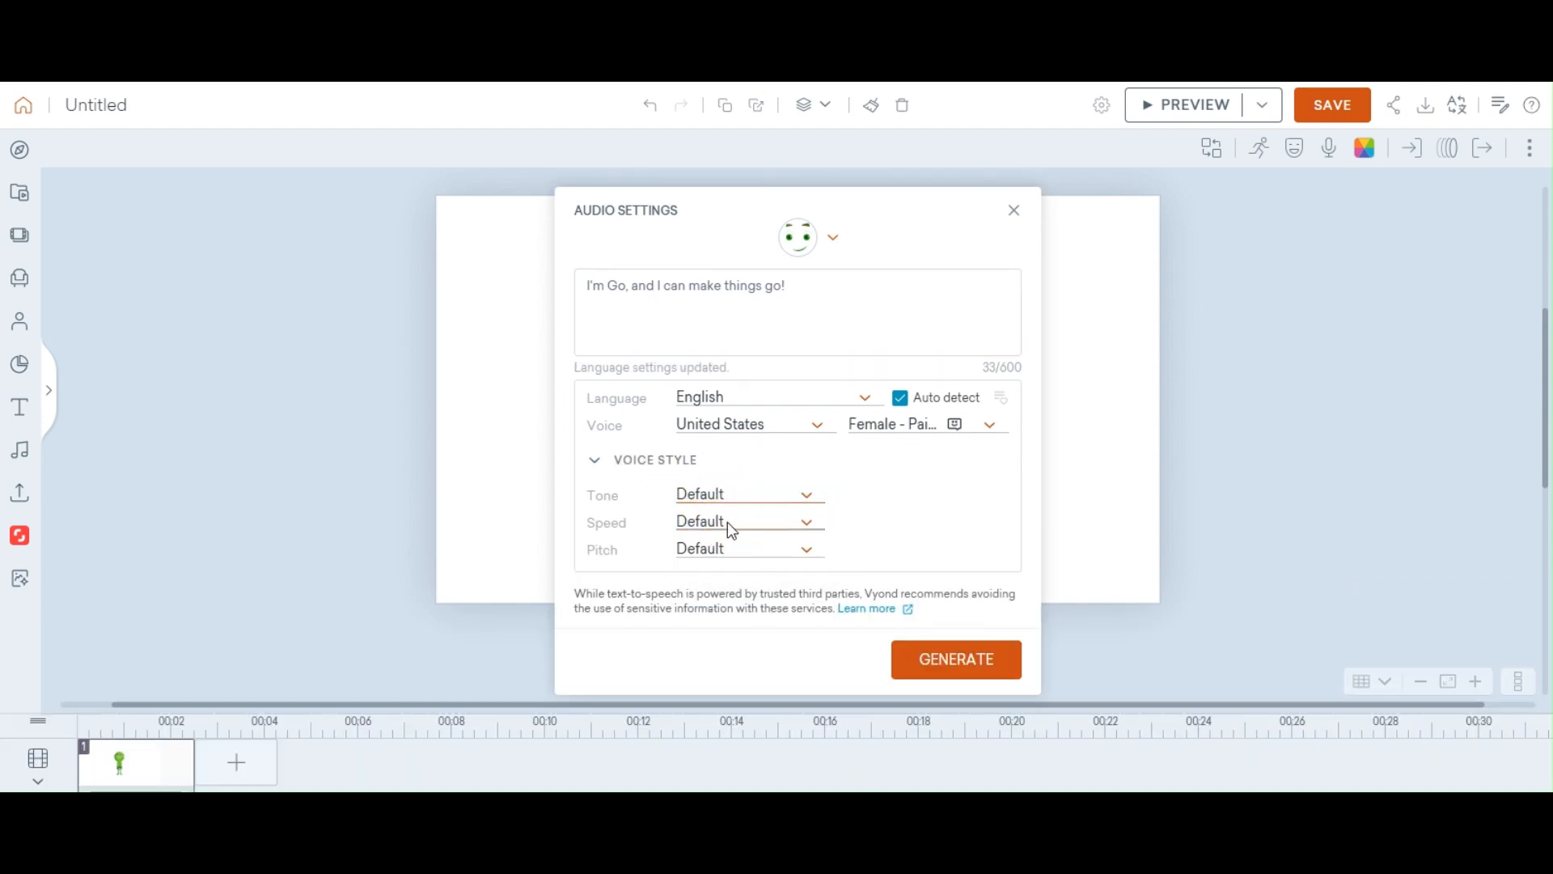
pyautogui.click(910, 657)
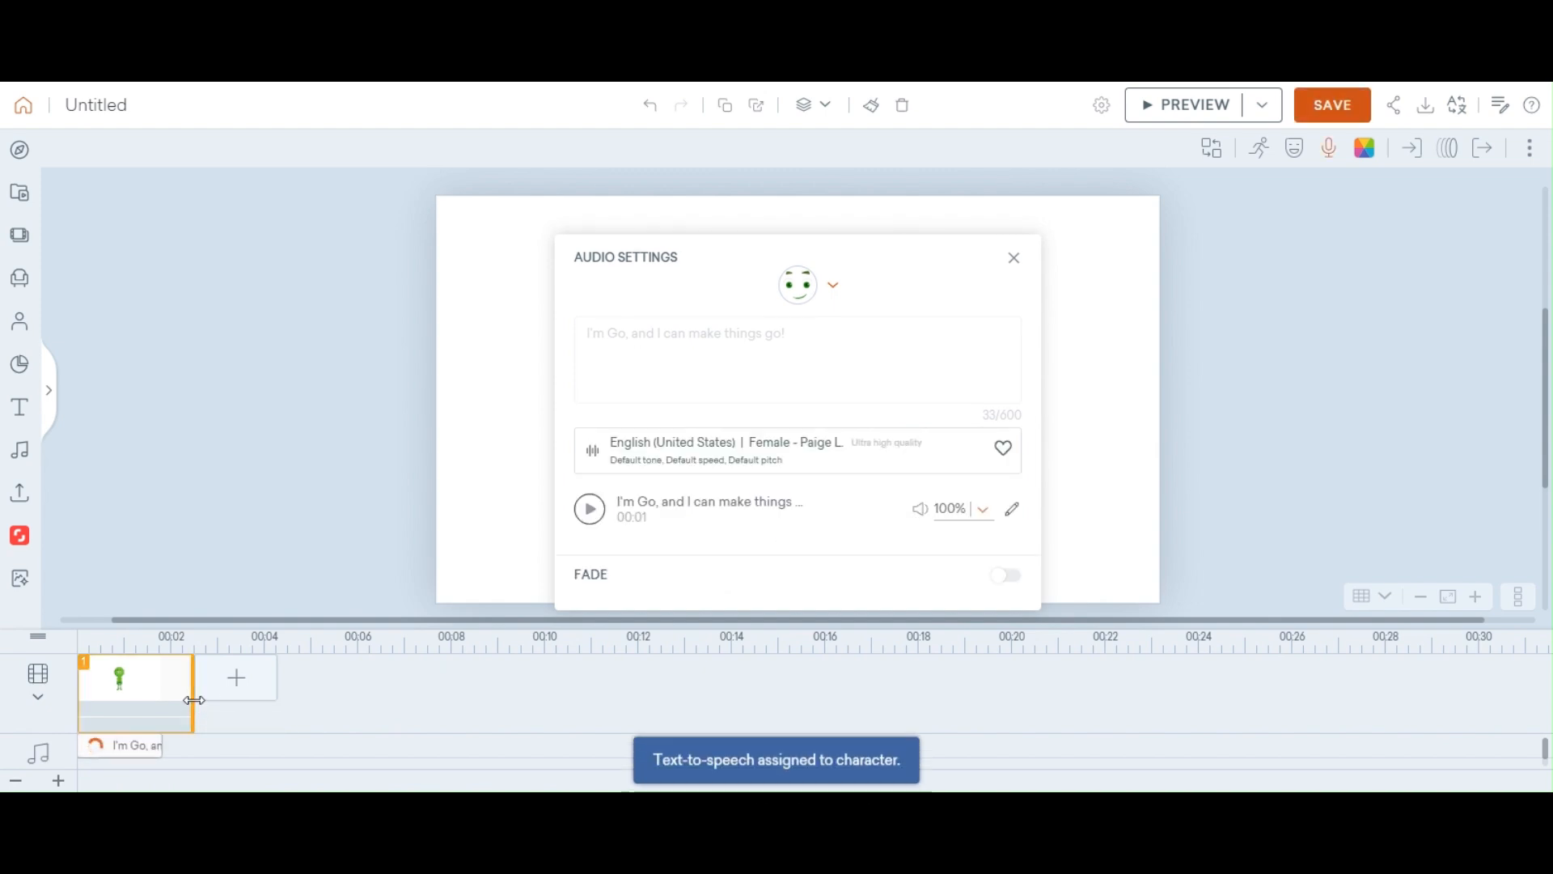
# Shorten the first scene to about 1.8 s and add a second scene continuing the last one.
pyautogui.moveTo(194, 699); pyautogui.dragTo(162, 702)
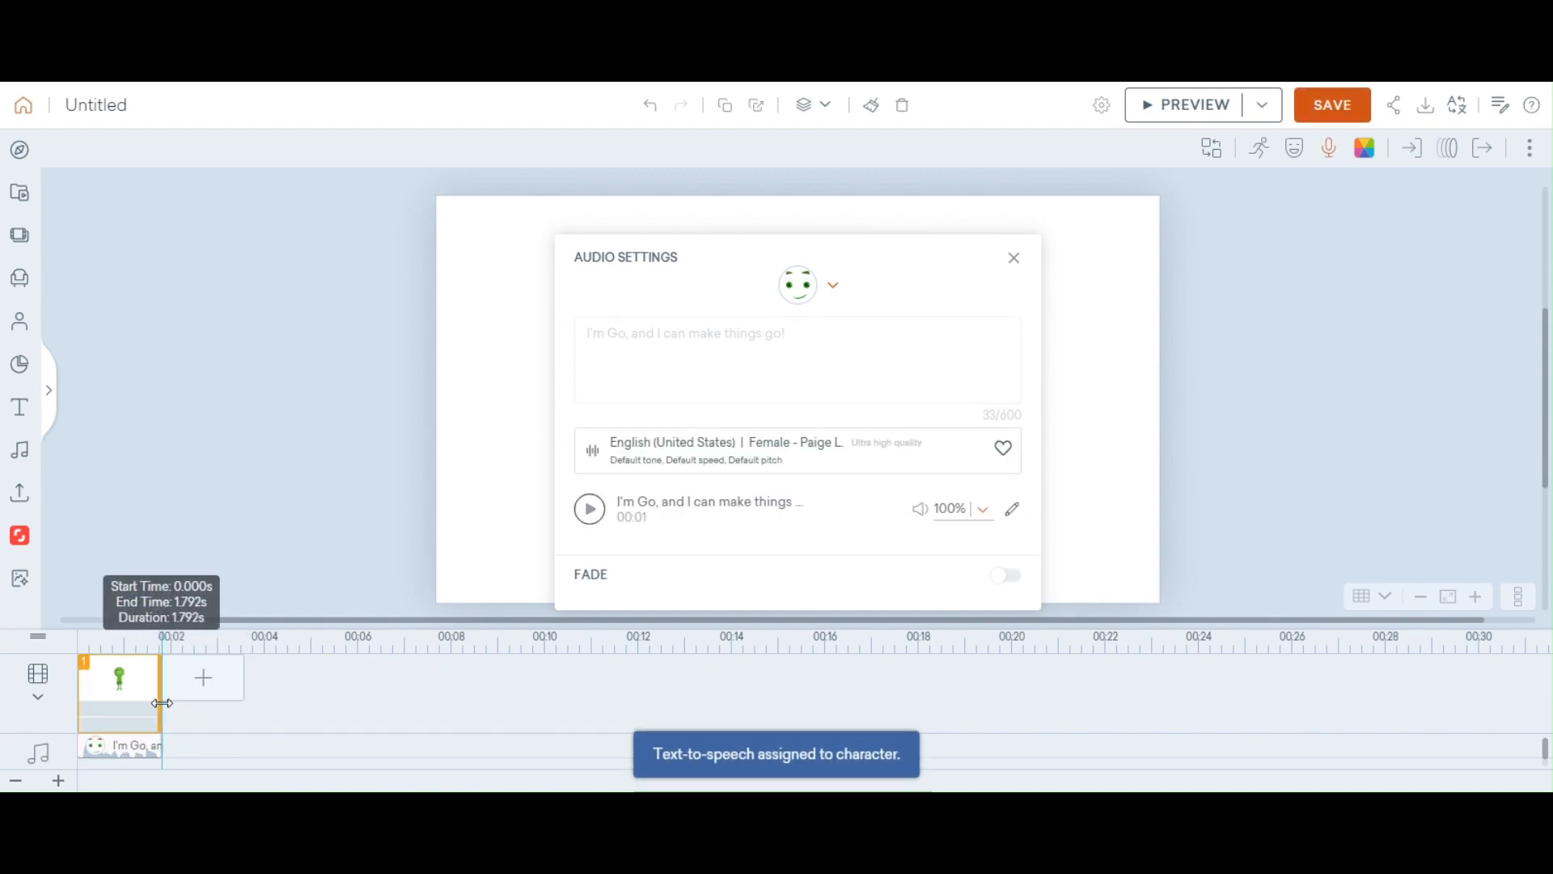
pyautogui.click(203, 677)
pyautogui.click(275, 593)
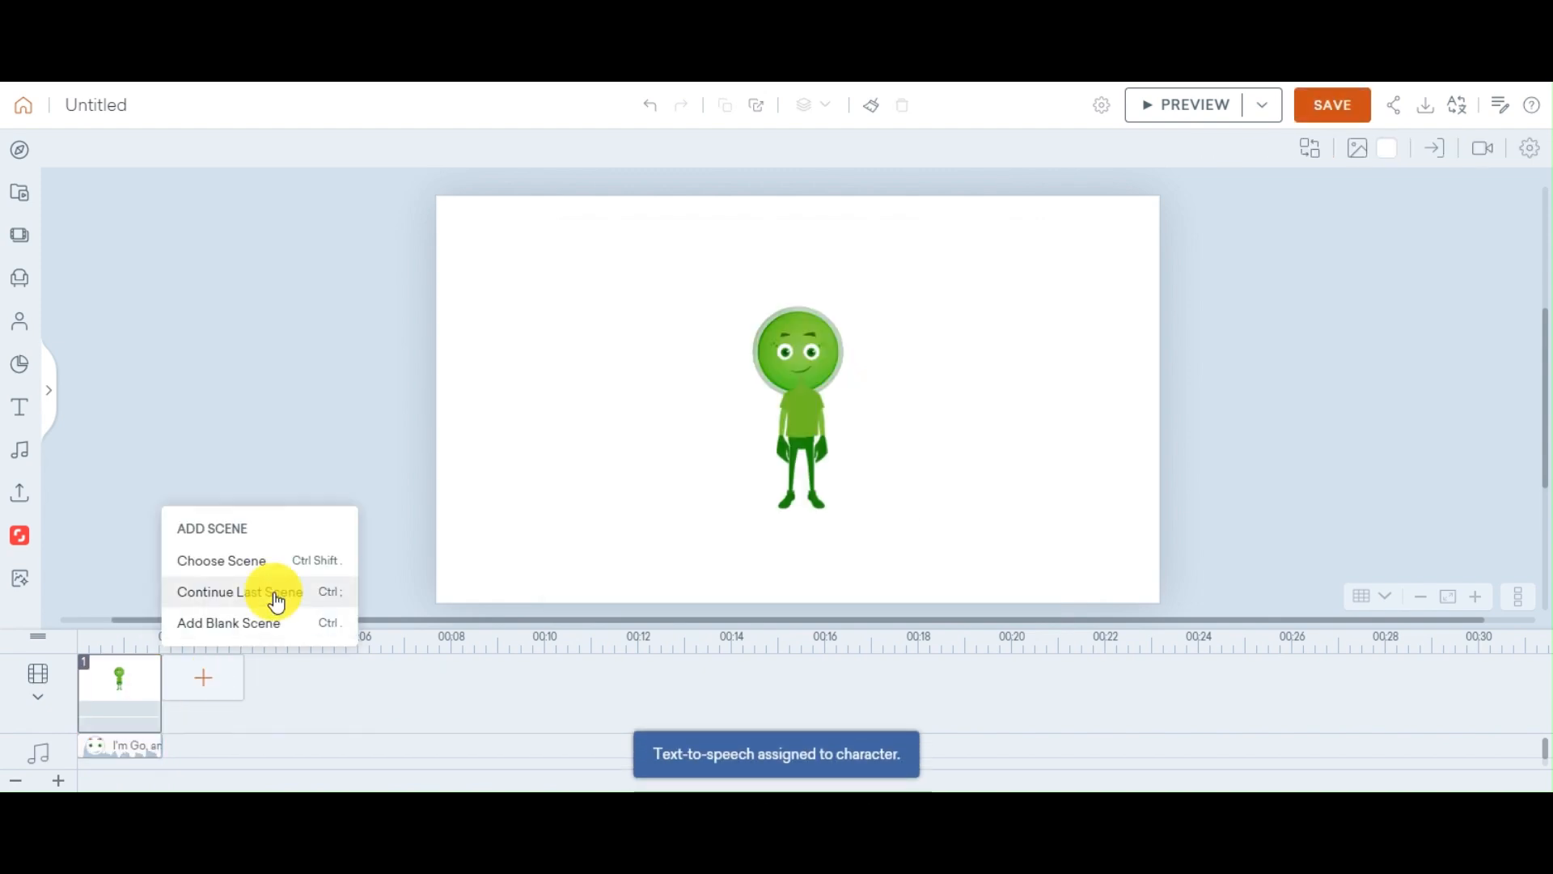
# Search the character's actions for walk, apply a walking action and flip the character horizontally.
pyautogui.click(830, 431)
pyautogui.click(1257, 151)
pyautogui.click(1316, 194)
pyautogui.write('walk')
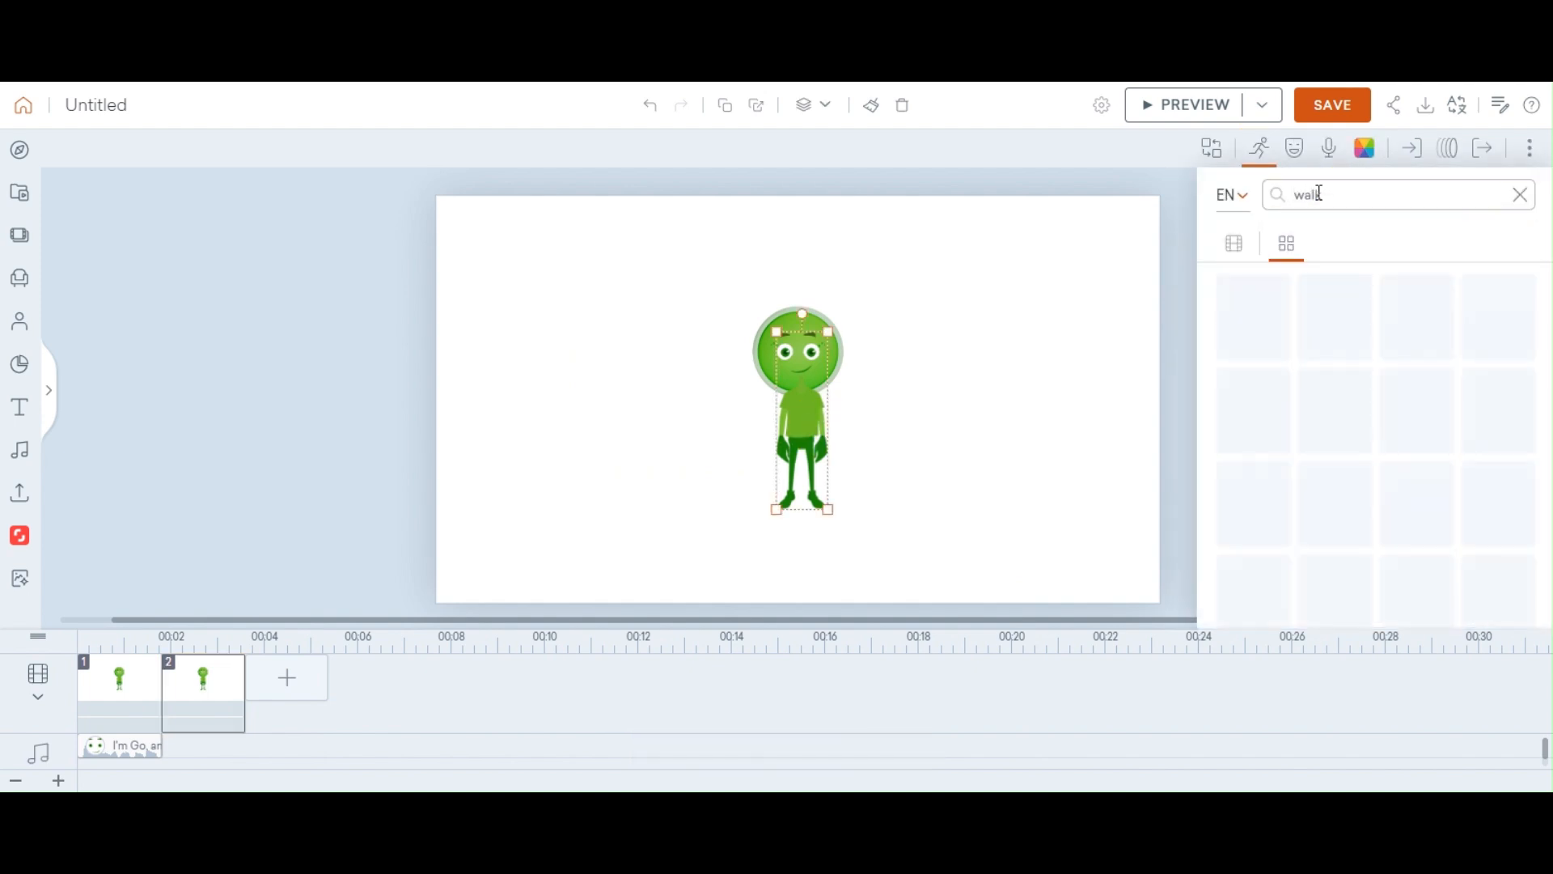
pyautogui.click(1335, 360)
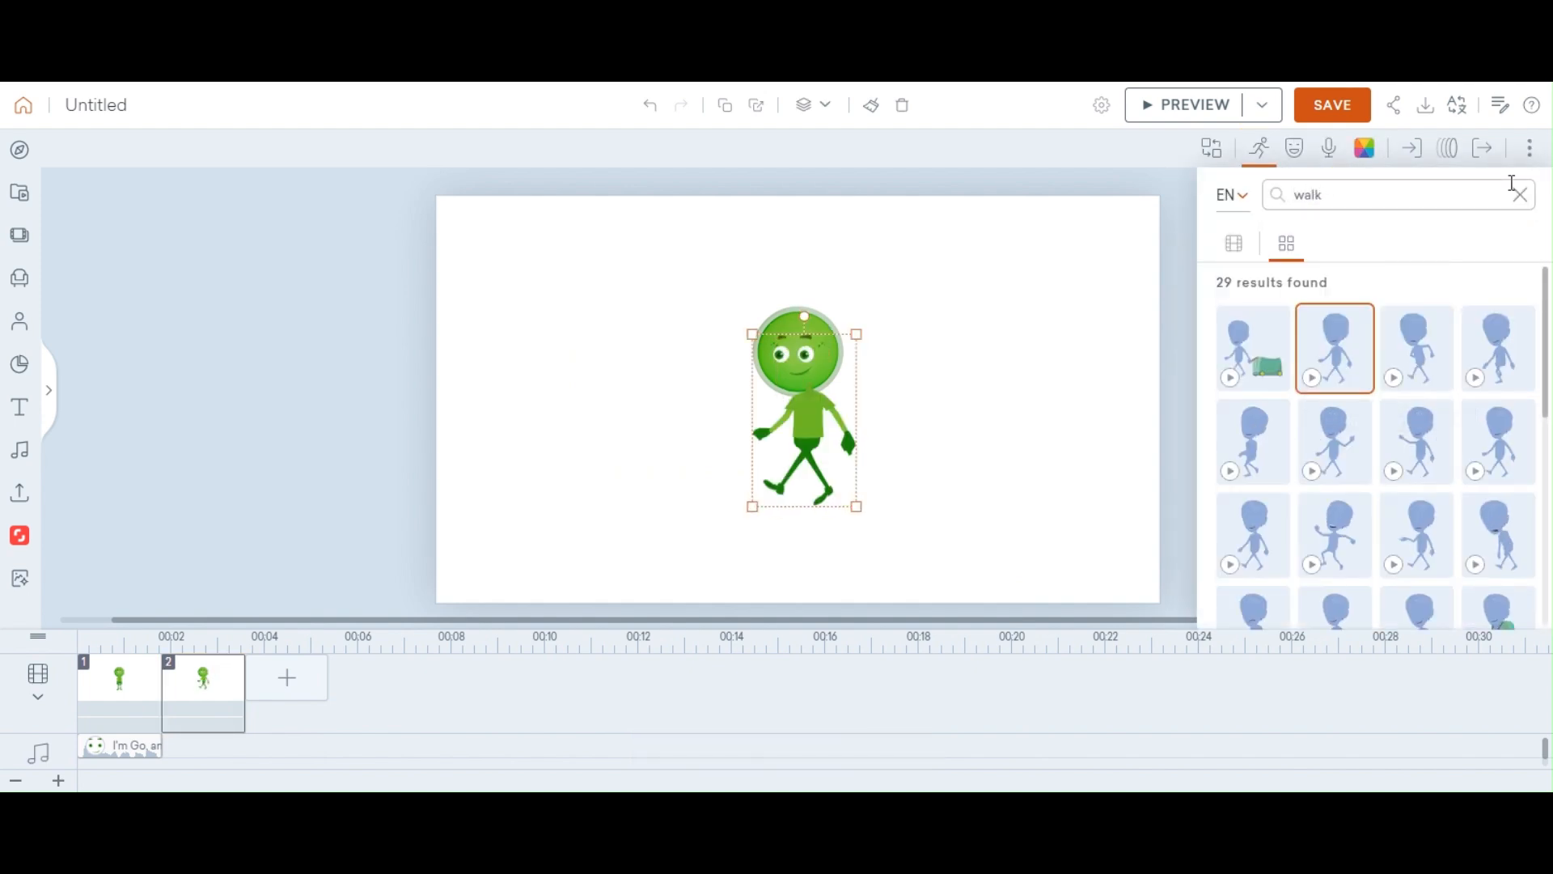
pyautogui.click(1528, 149)
pyautogui.click(1348, 299)
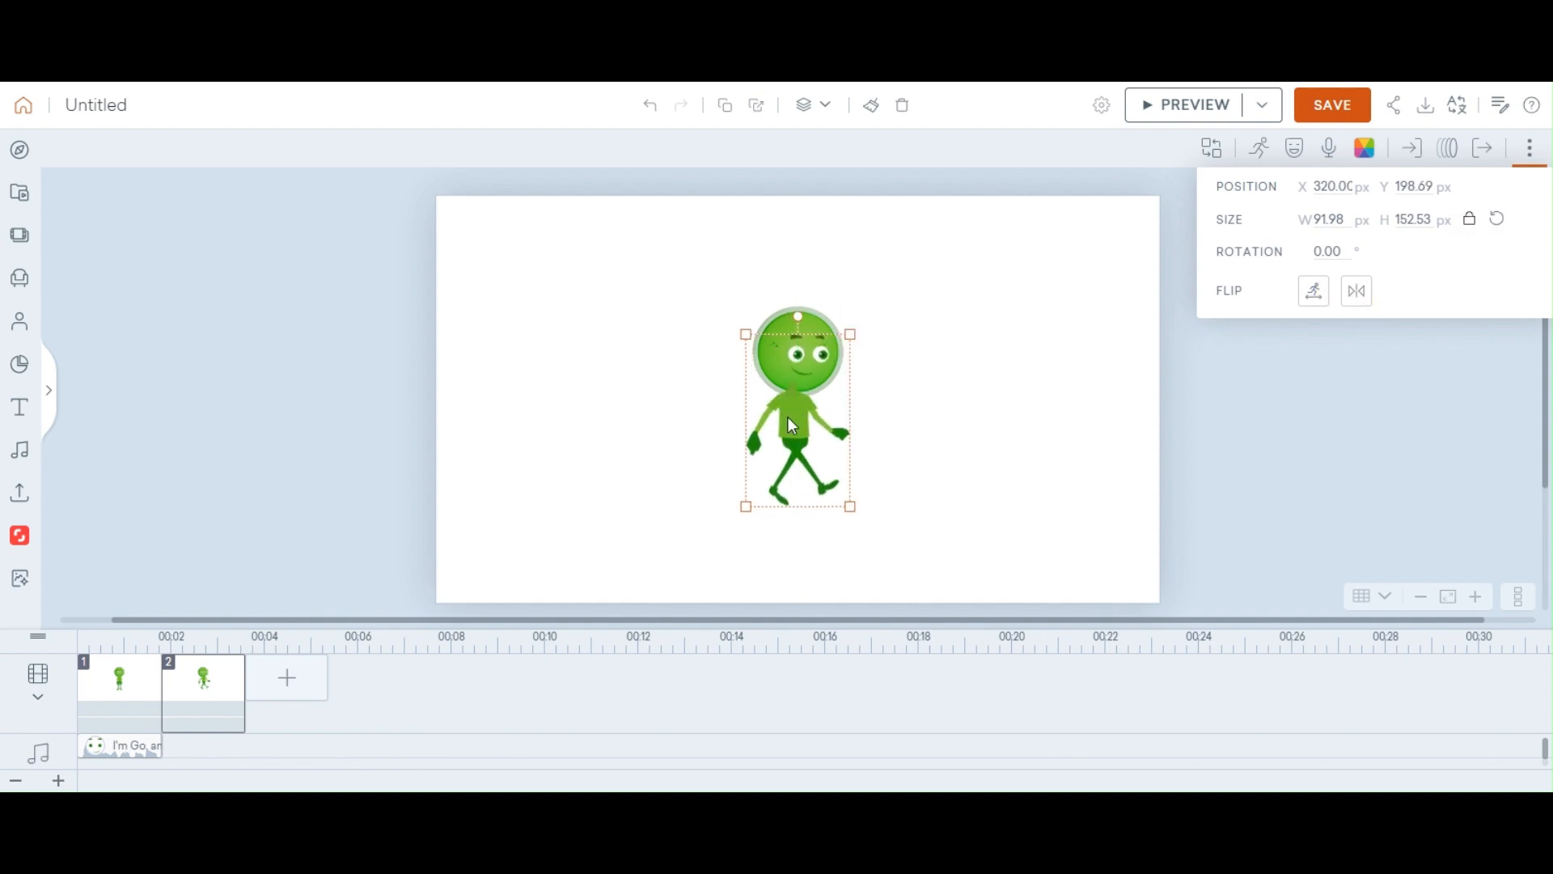
# Replace the circle behind the head with the green oval image from uploads.
pyautogui.click(822, 323)
pyautogui.click(1365, 148)
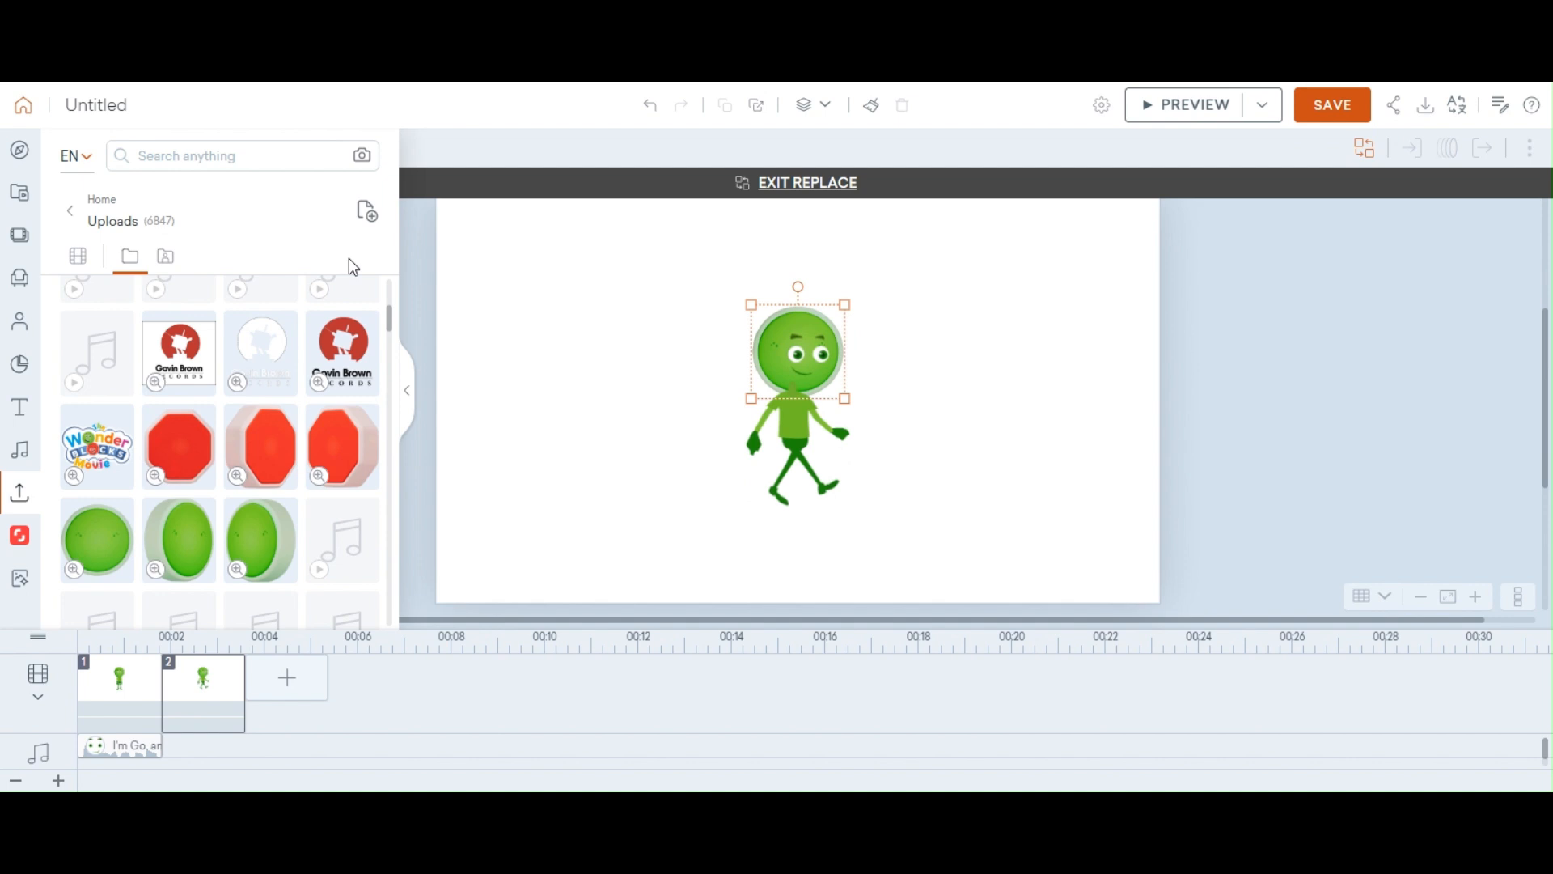
pyautogui.click(178, 540)
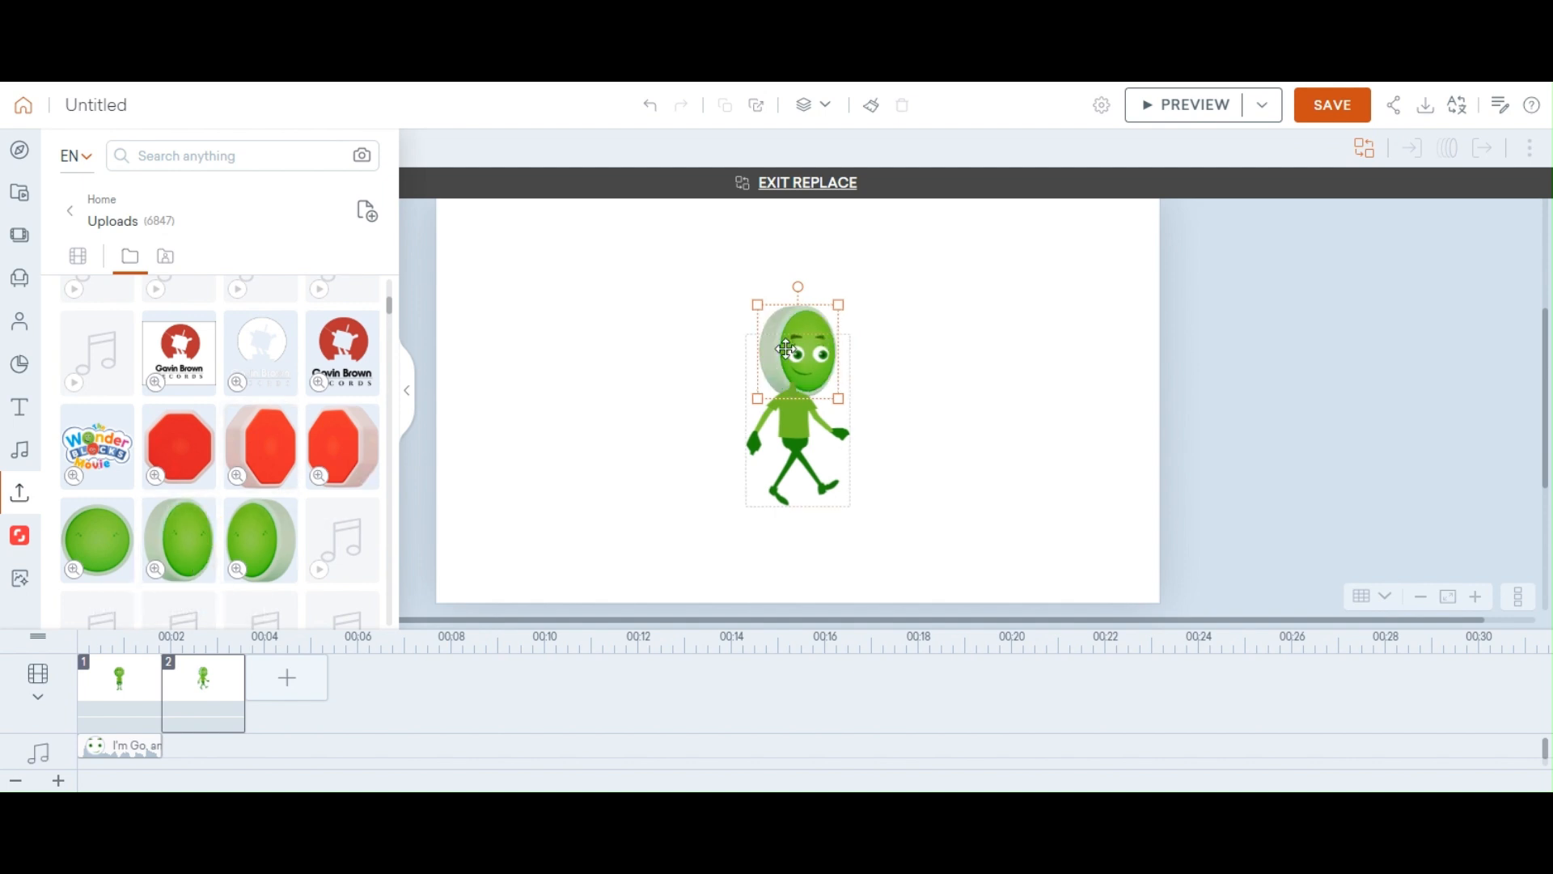
pyautogui.click(700, 272)
# Give the character a straight motion path to the right and shorten the path's end point.
pyautogui.click(849, 450)
pyautogui.click(1447, 148)
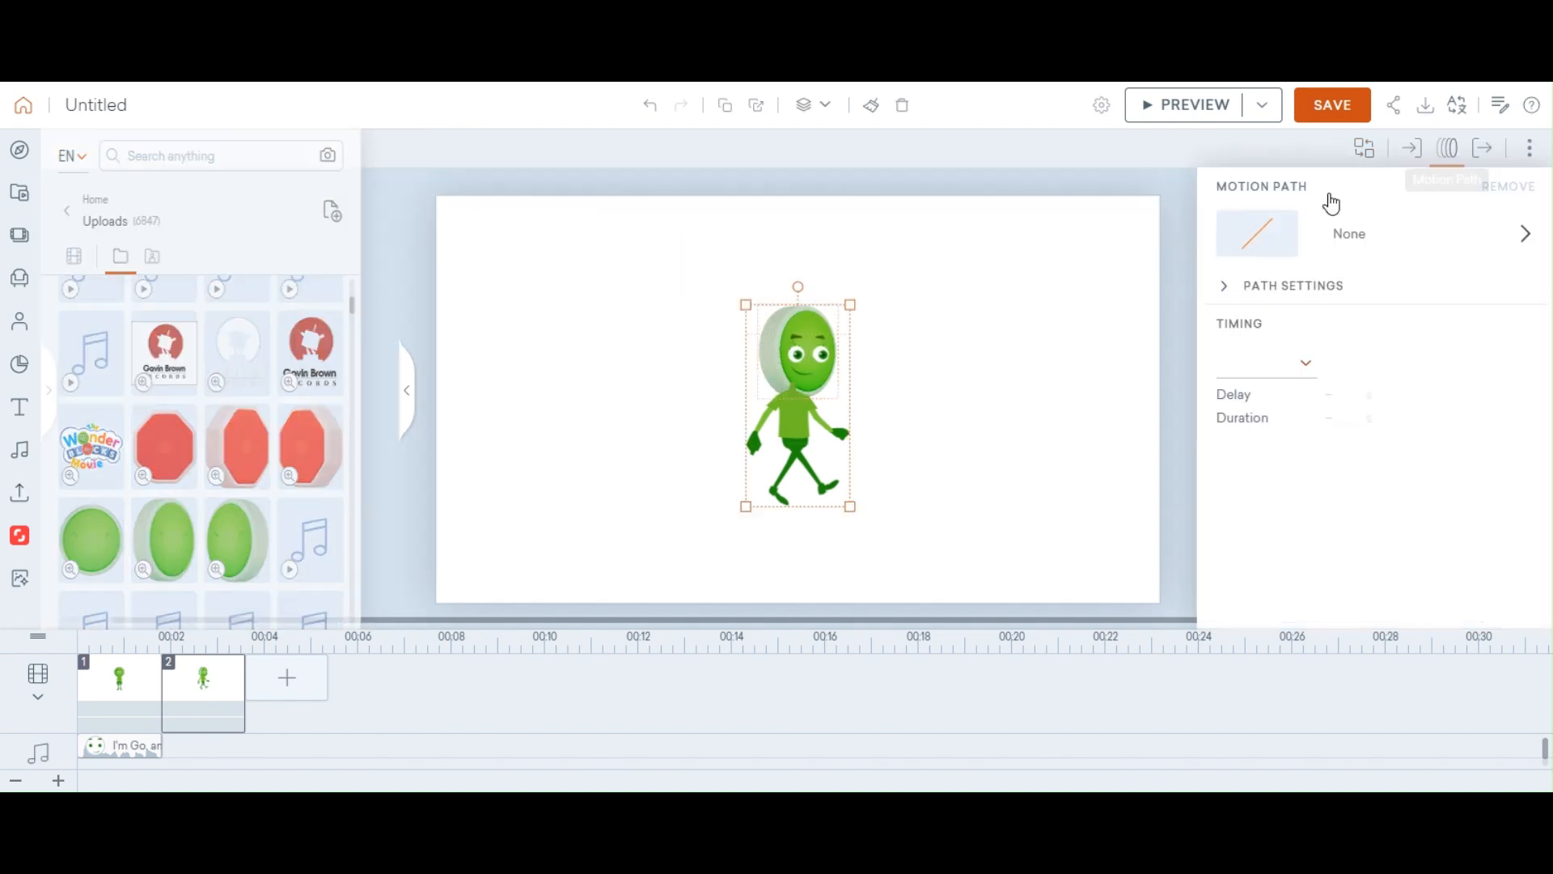
pyautogui.rightClick(821, 306)
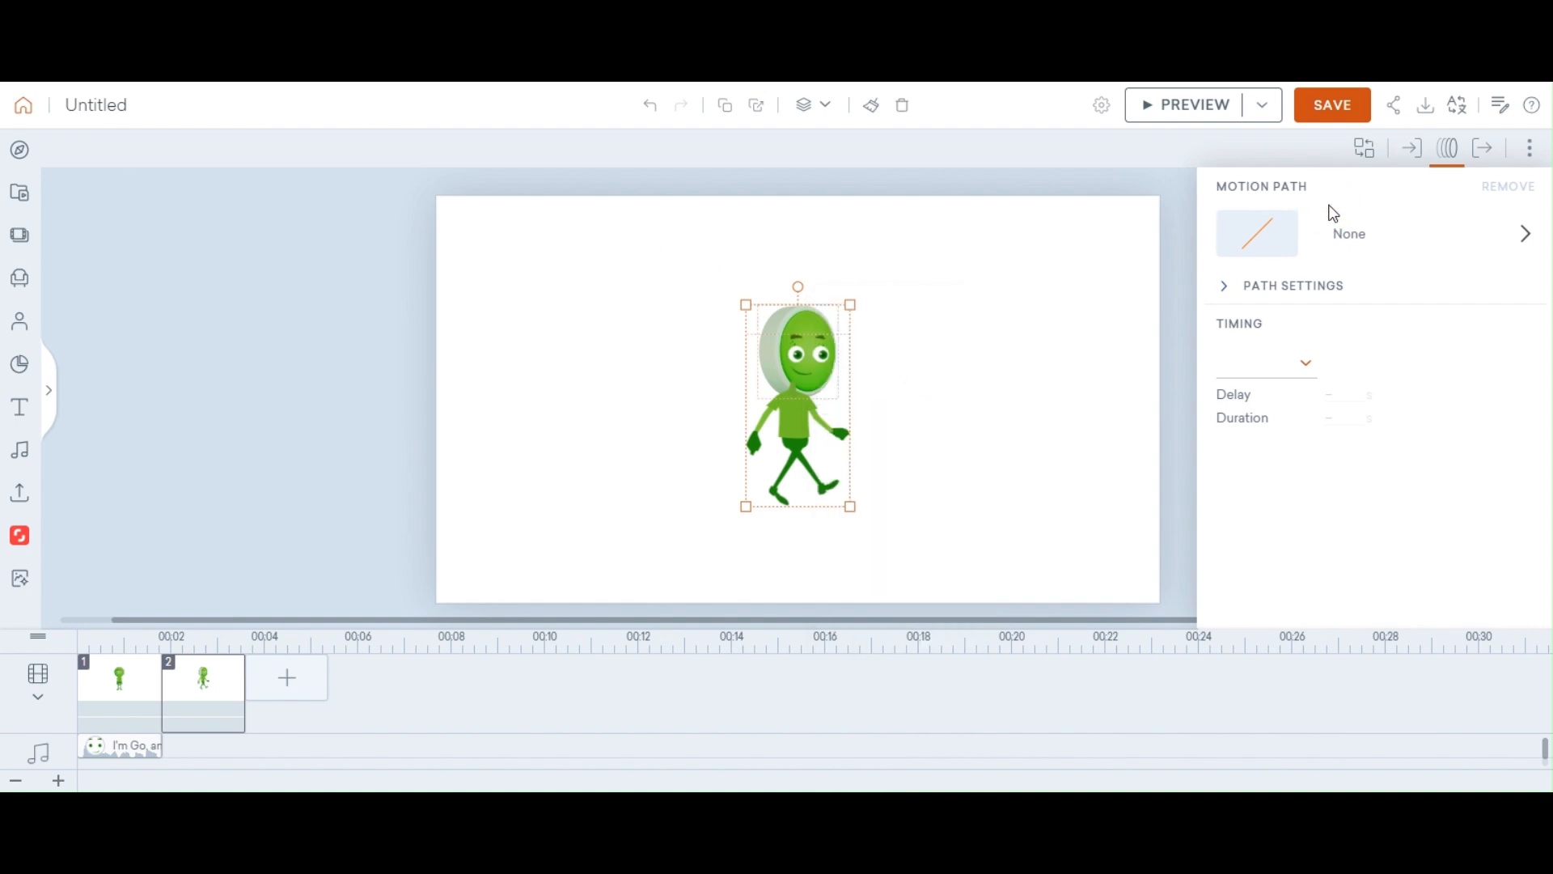
pyautogui.click(1331, 242)
pyautogui.click(1285, 330)
pyautogui.click(1283, 337)
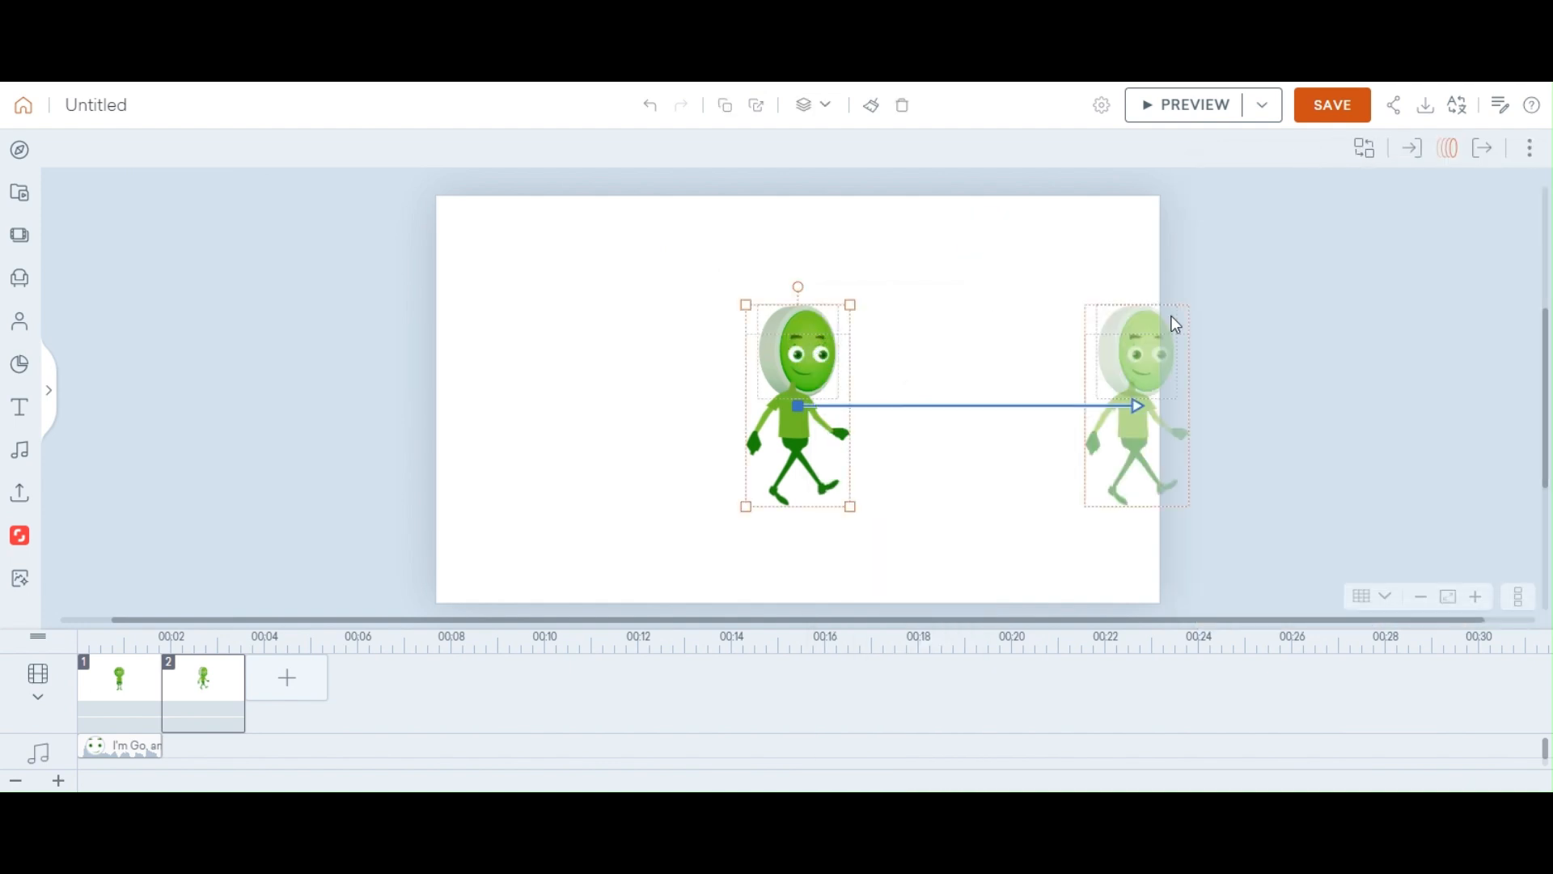
pyautogui.moveTo(1052, 344); pyautogui.dragTo(1002, 347)
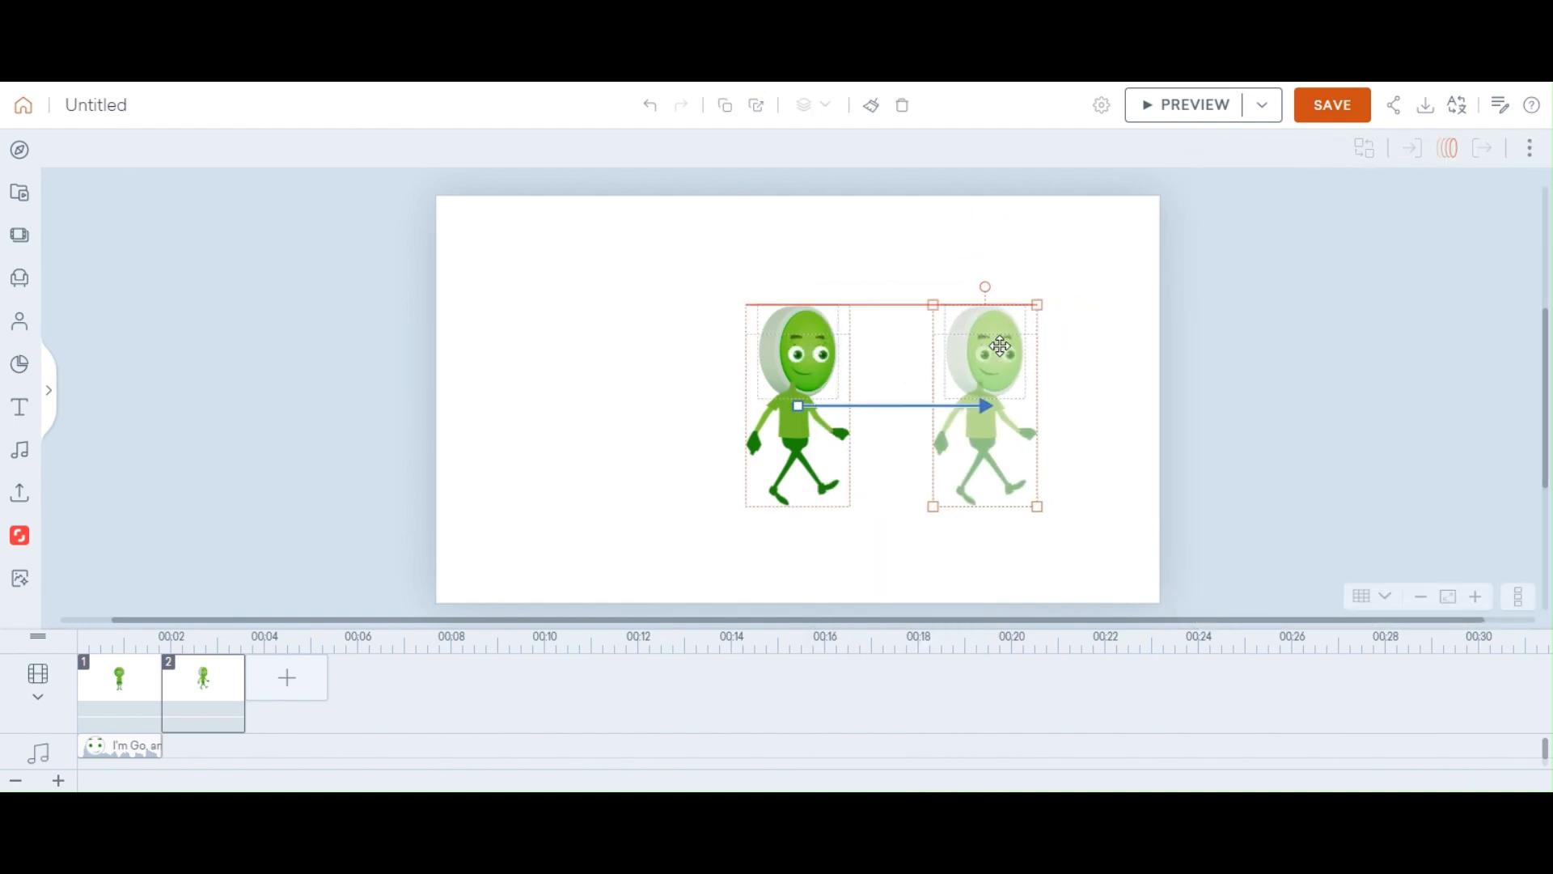
pyautogui.click(1043, 352)
# Extend the second scene to about 2.9 s and preview the animation.
pyautogui.moveTo(243, 704); pyautogui.dragTo(295, 703)
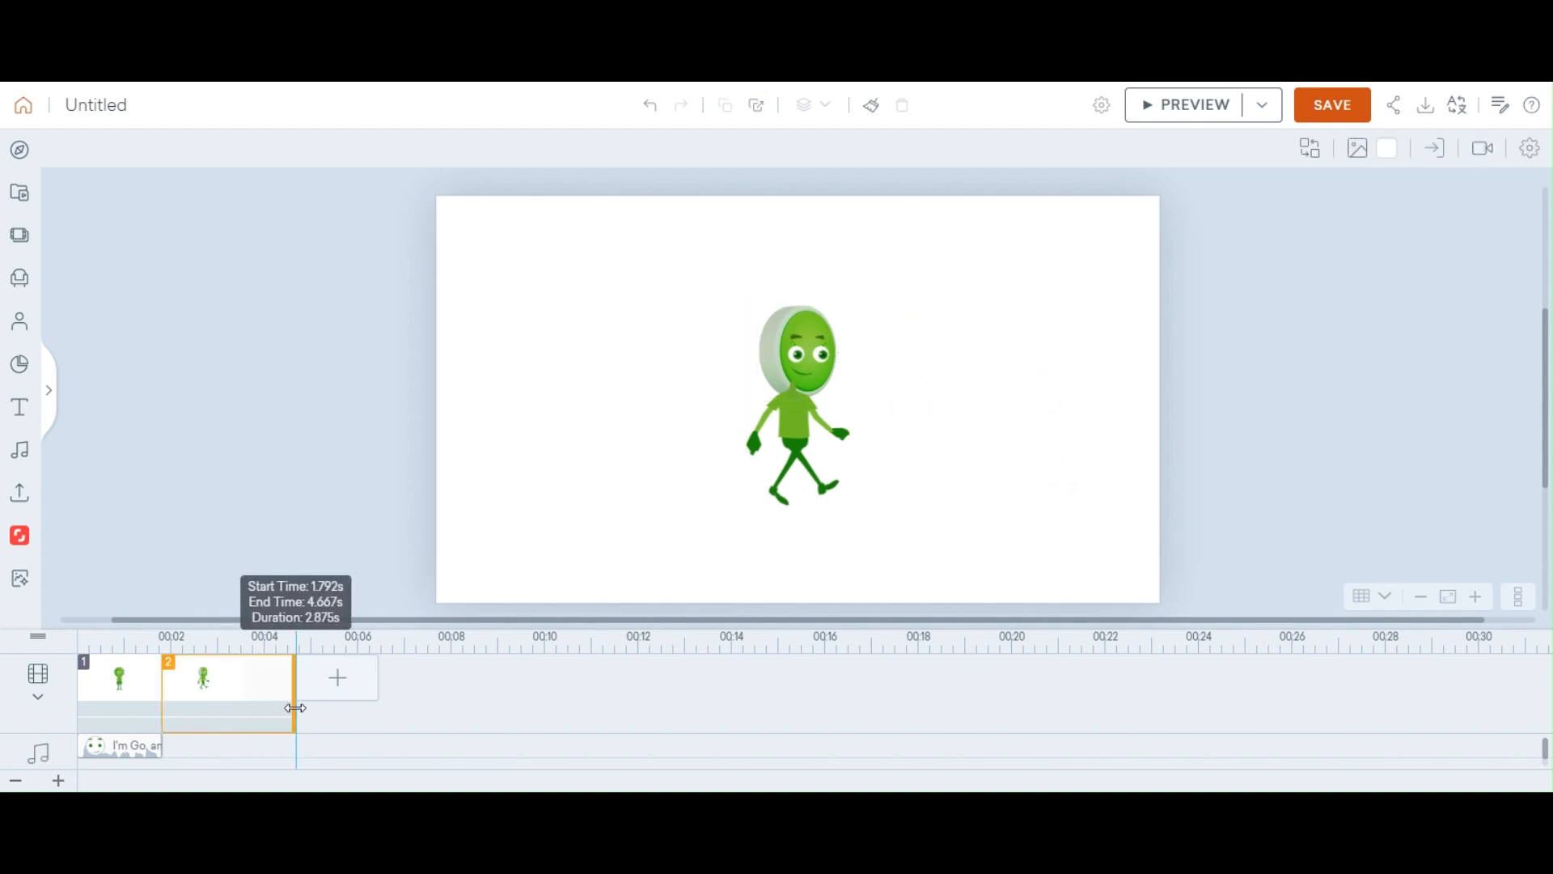
pyautogui.click(1203, 117)
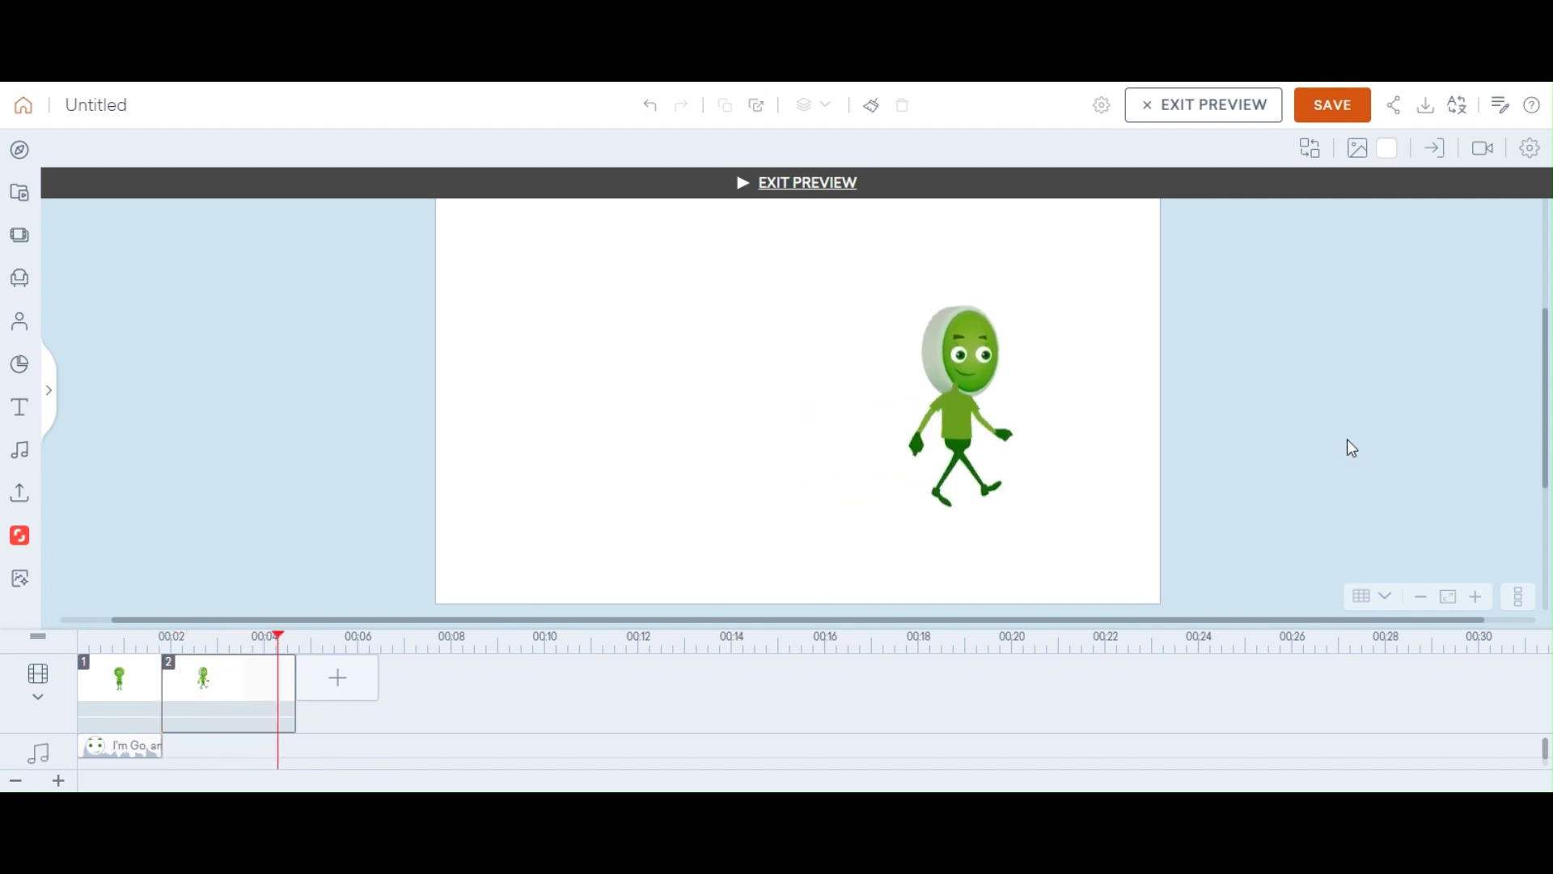
# Add a new scene that continues from the last scene.
pyautogui.click(339, 678)
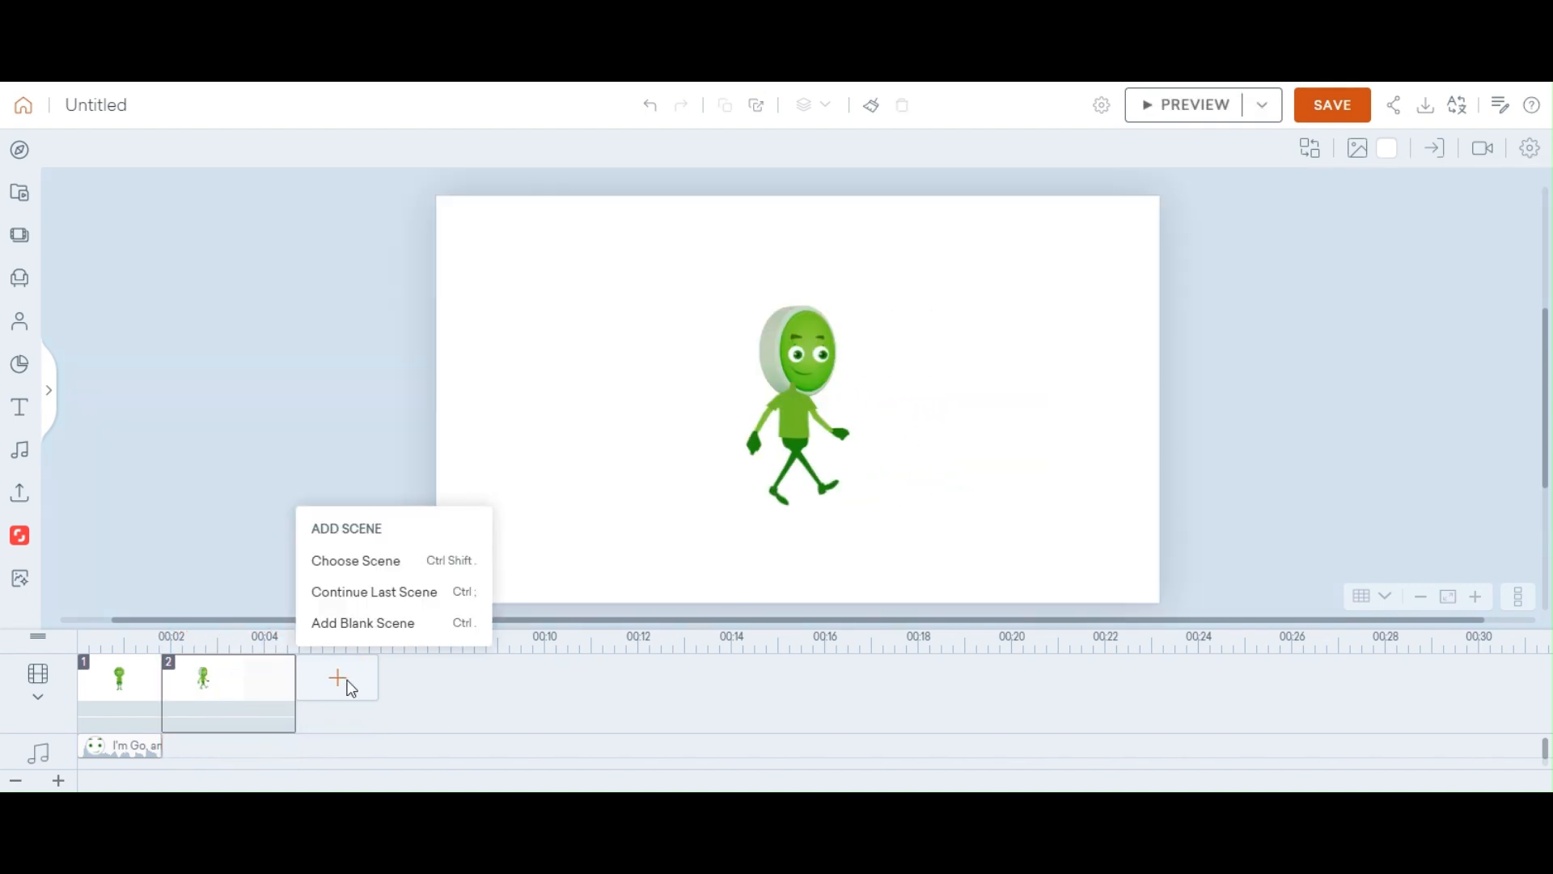
pyautogui.click(381, 592)
# Select the character in the third scene and mirror it horizontally.
pyautogui.click(977, 390)
pyautogui.rightClick(977, 390)
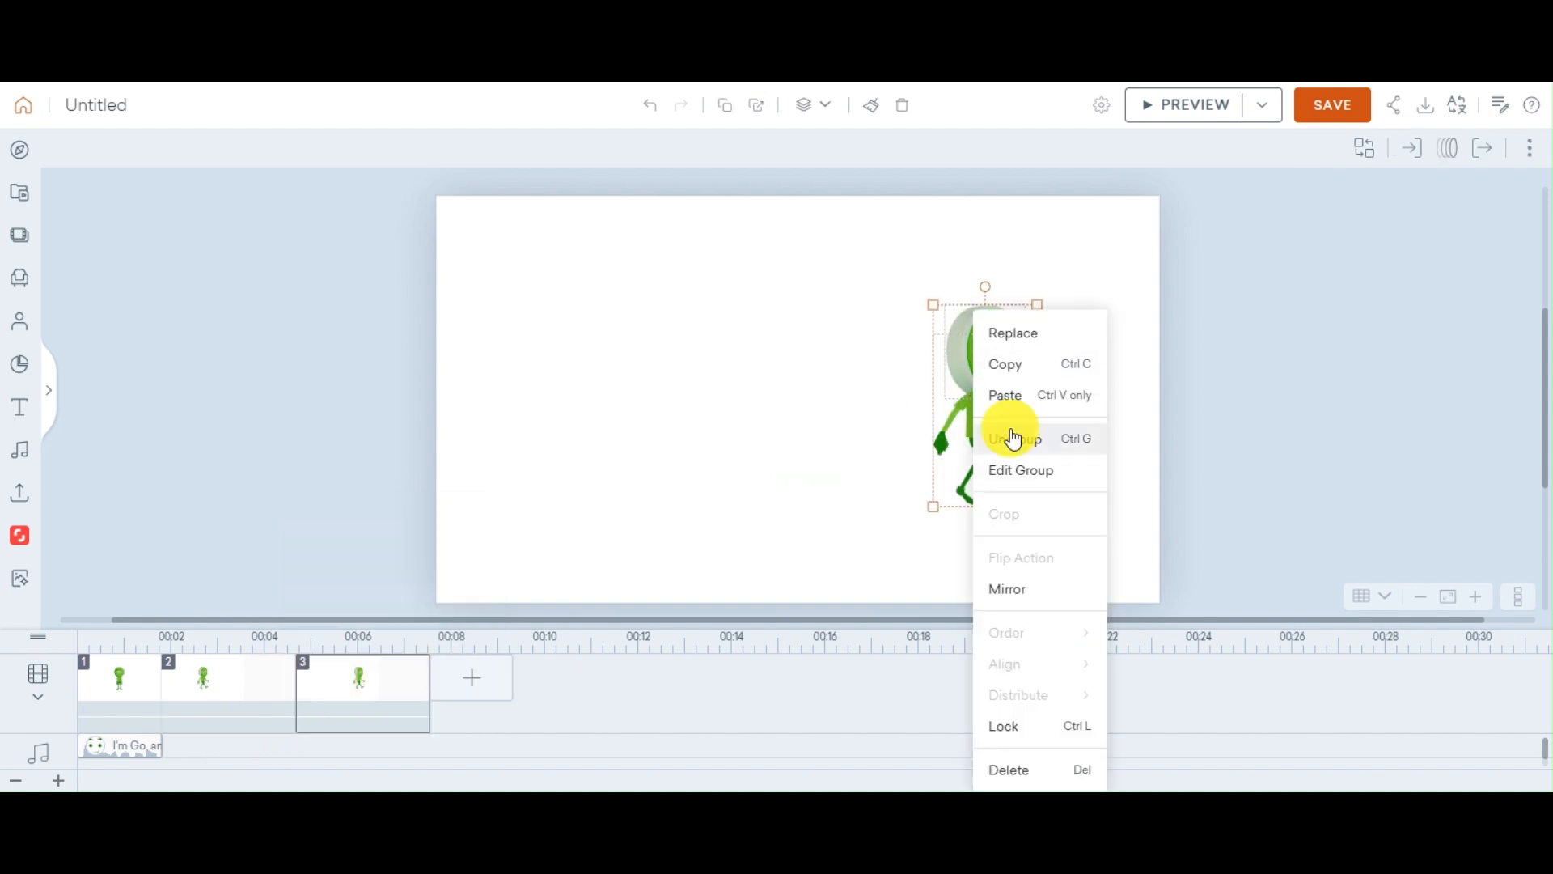
pyautogui.click(1127, 395)
pyautogui.click(963, 436)
pyautogui.click(1530, 147)
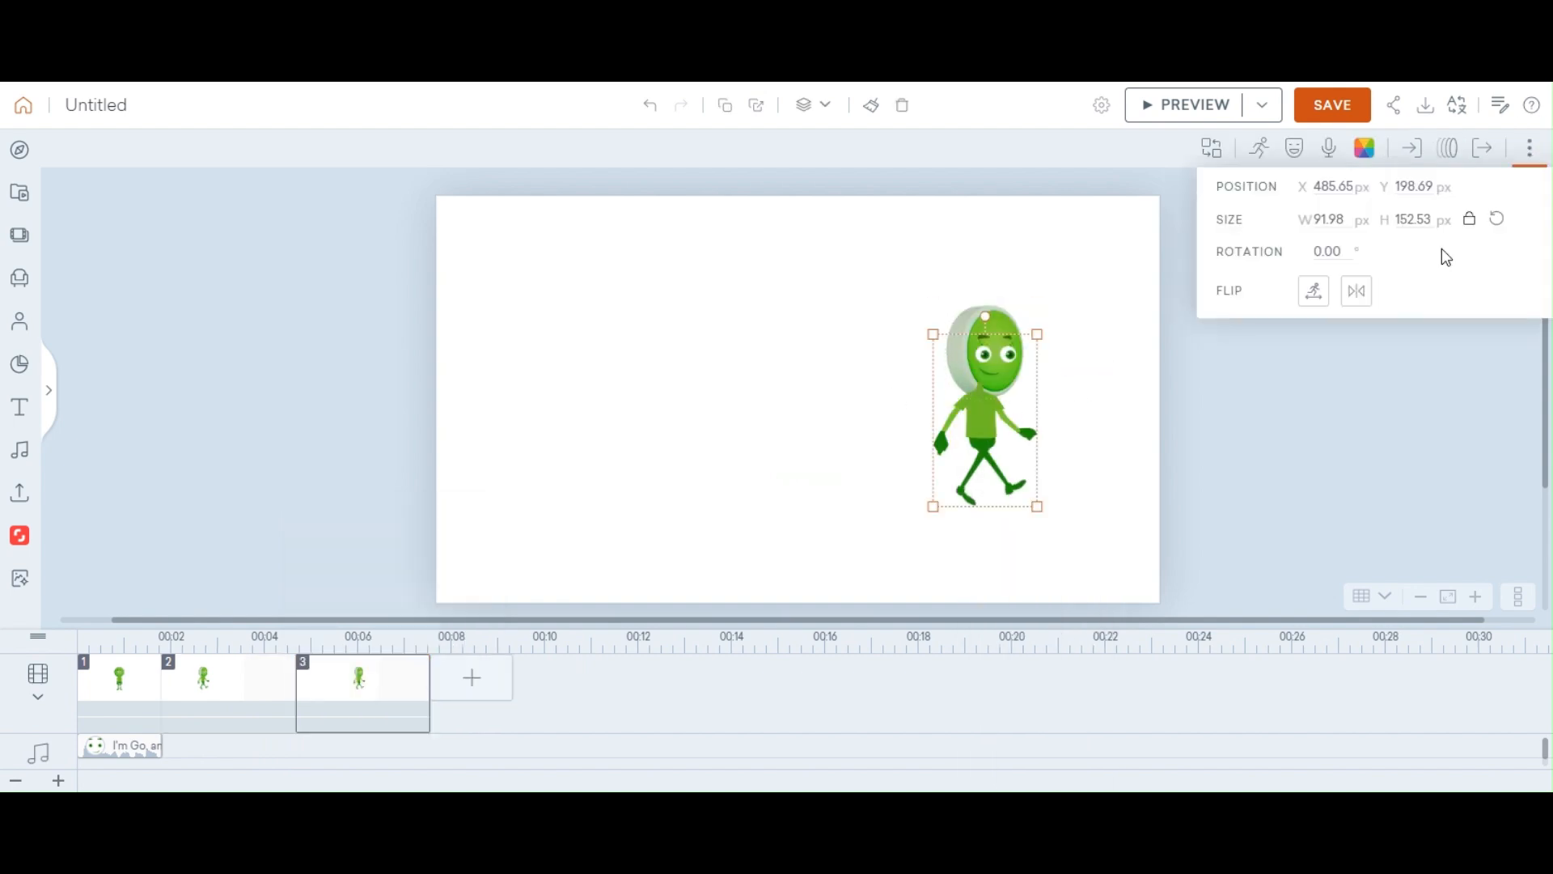
pyautogui.click(1358, 301)
# Replace the character's head background with the other green oval image from uploads.
pyautogui.click(1007, 322)
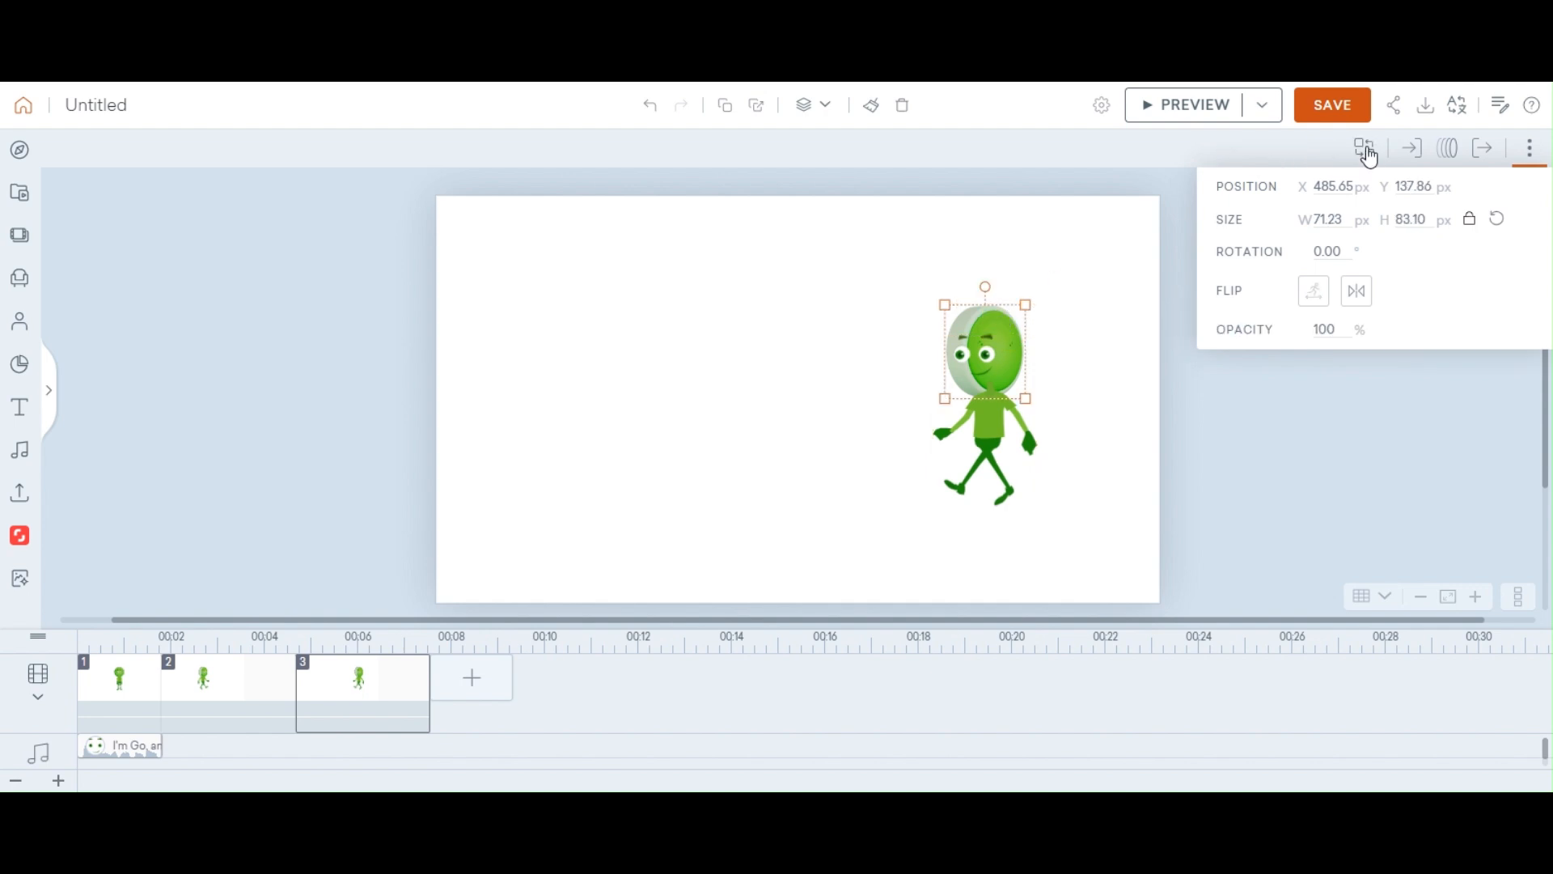
pyautogui.click(1364, 148)
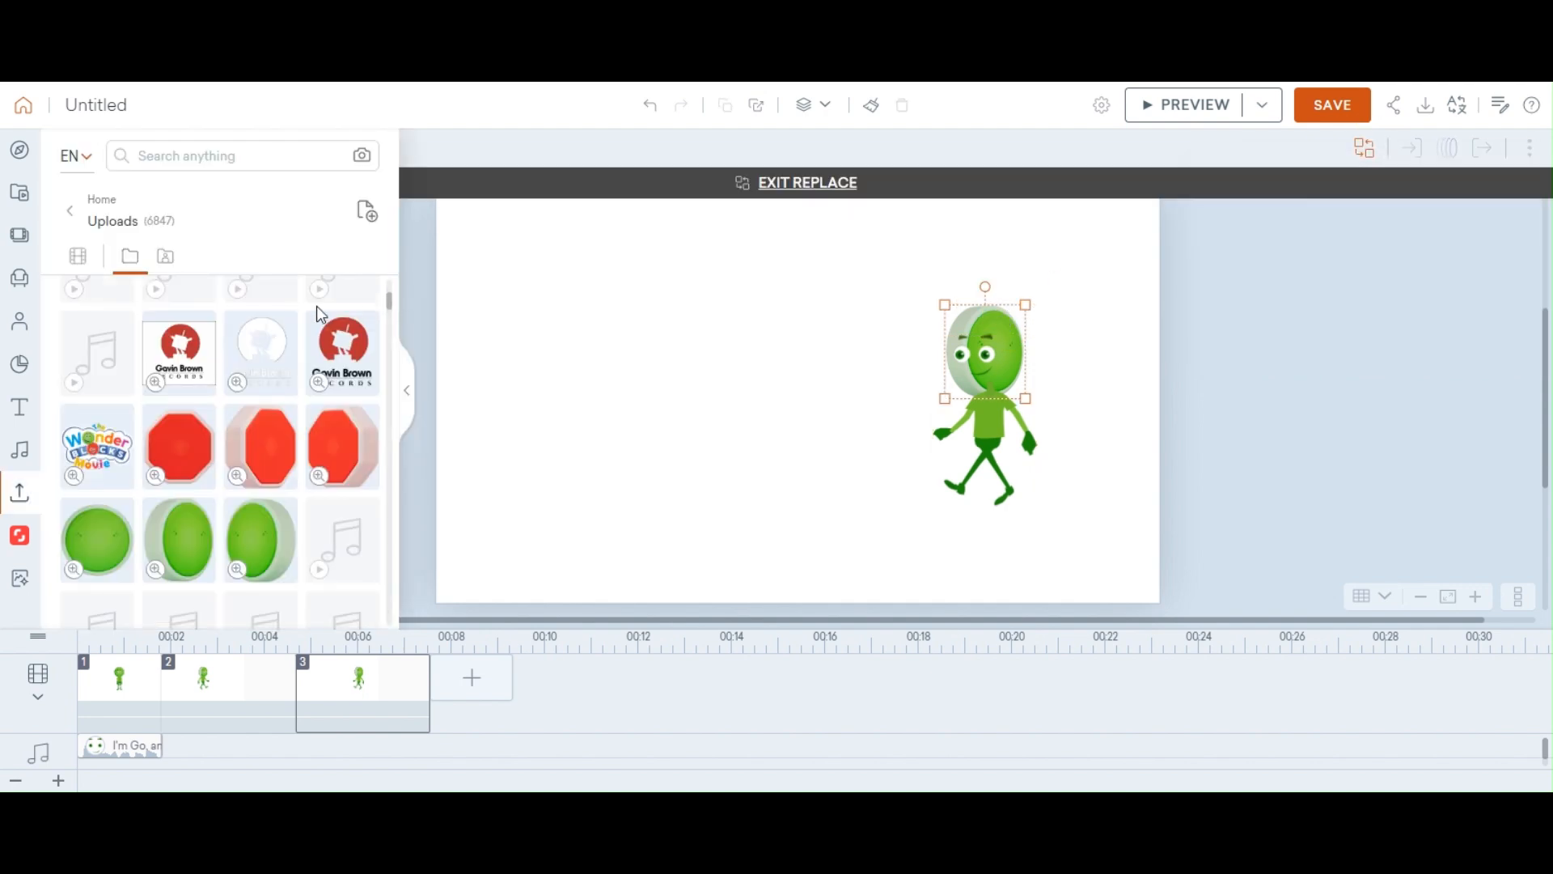
pyautogui.click(241, 558)
pyautogui.click(1129, 340)
pyautogui.click(971, 428)
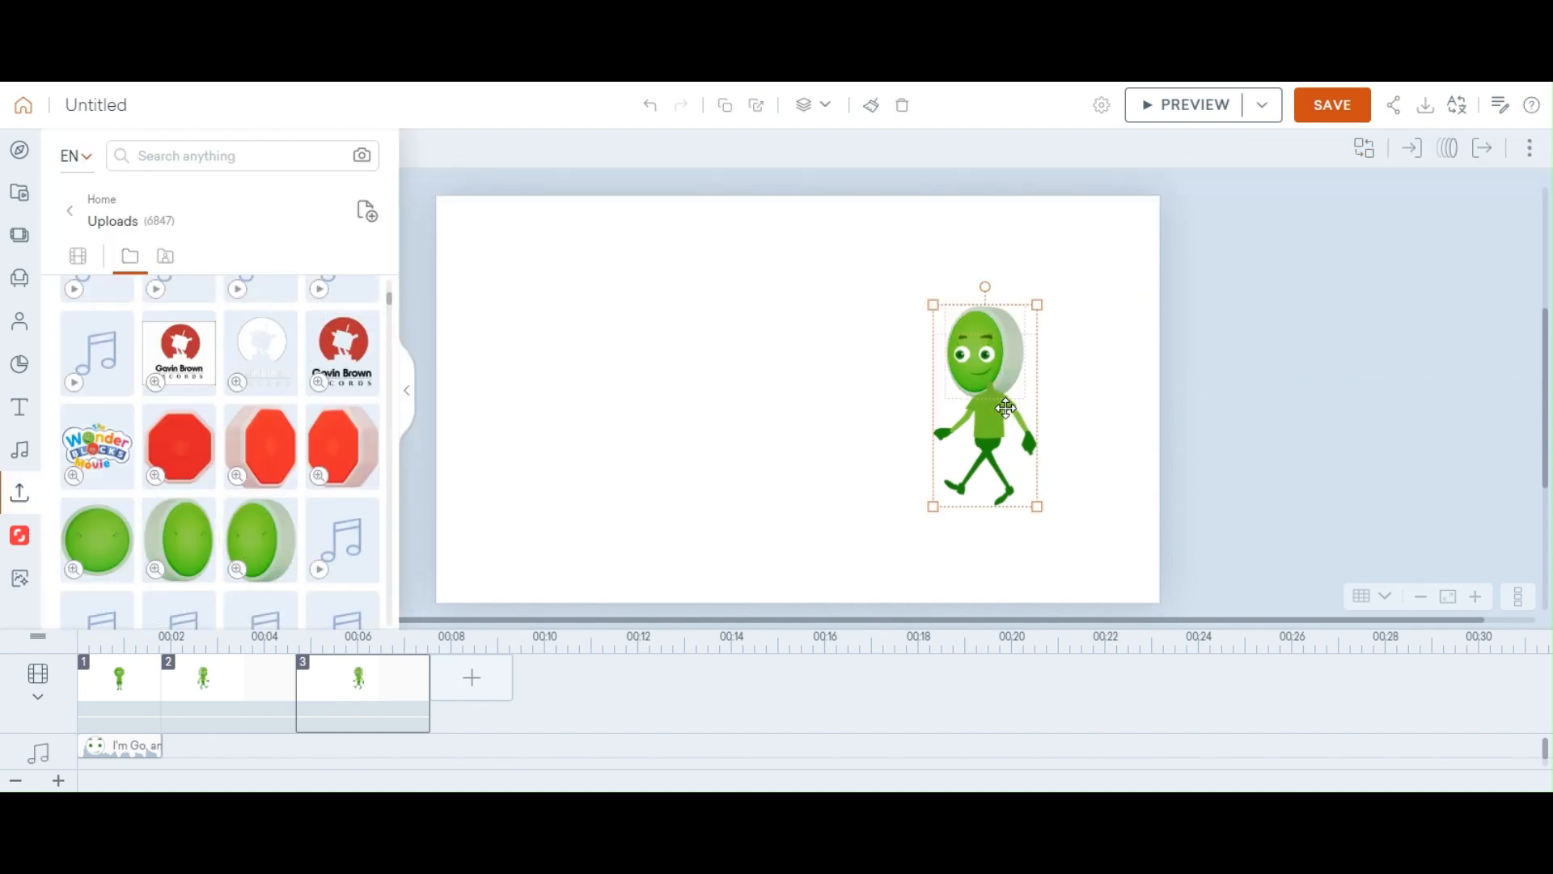
# Give the character a straight motion path to the left and move the path's end point slightly further left.
pyautogui.rightClick(1005, 408)
pyautogui.click(1448, 148)
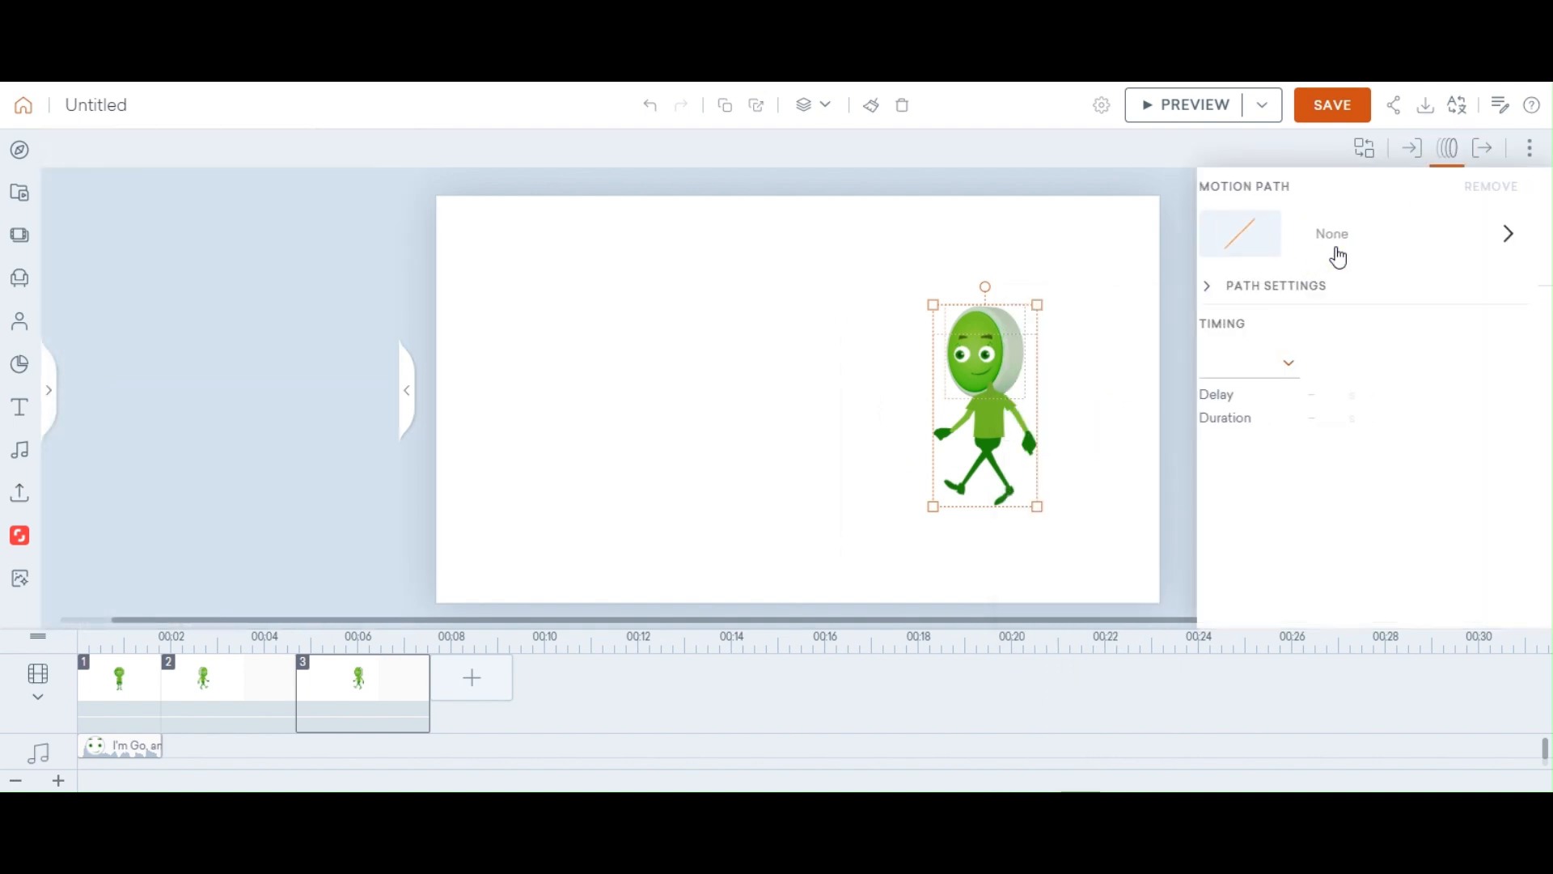
pyautogui.click(1337, 249)
pyautogui.click(1456, 327)
pyautogui.click(1460, 328)
pyautogui.click(1080, 291)
pyautogui.click(1004, 324)
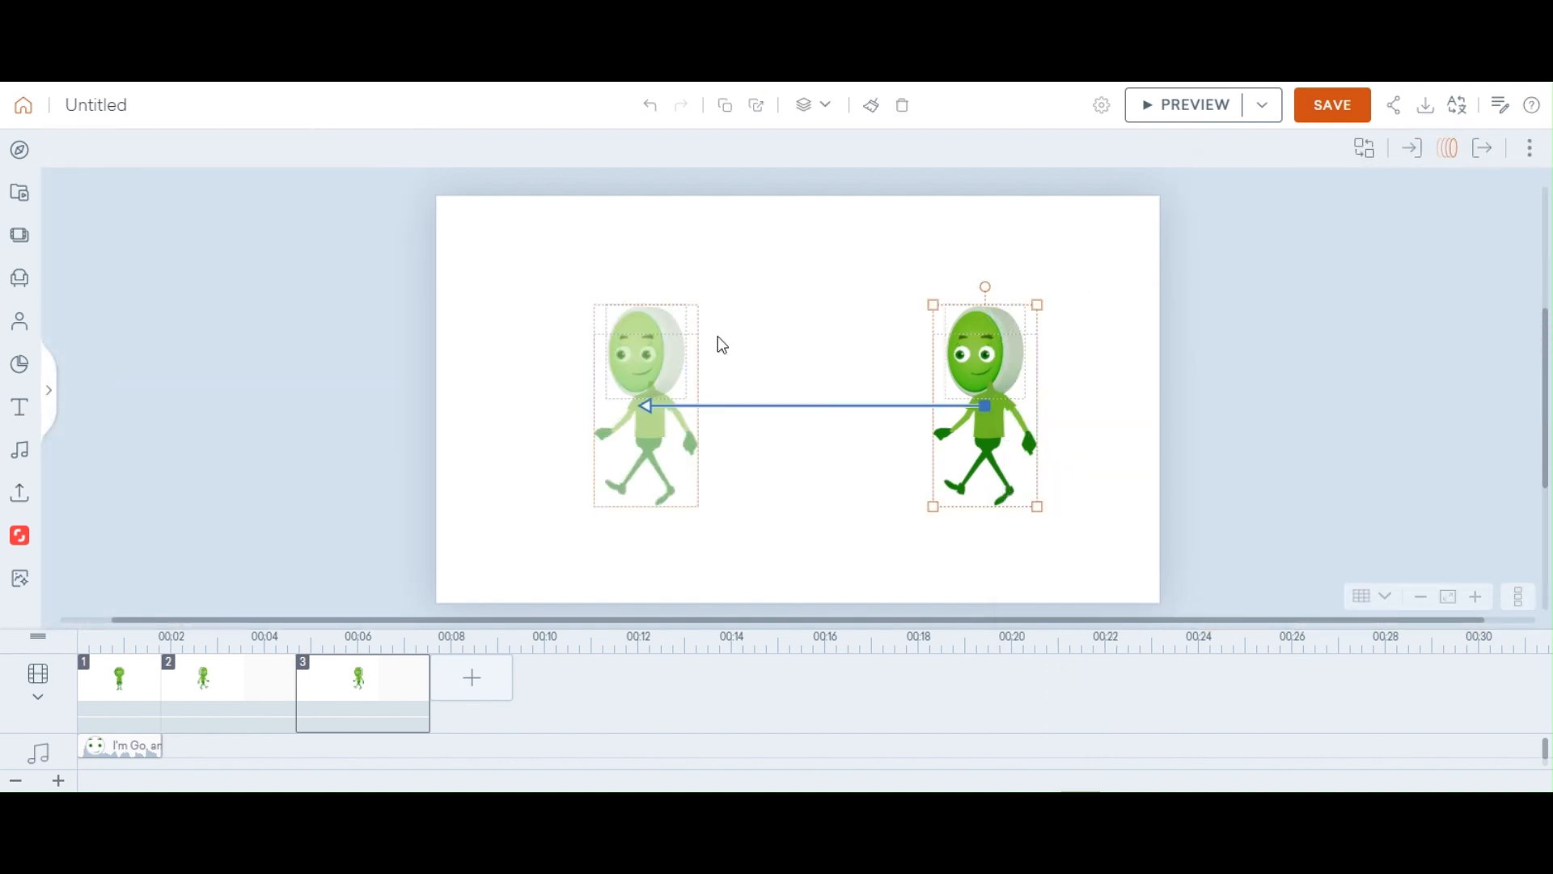
pyautogui.moveTo(658, 347); pyautogui.dragTo(630, 349)
pyautogui.click(739, 335)
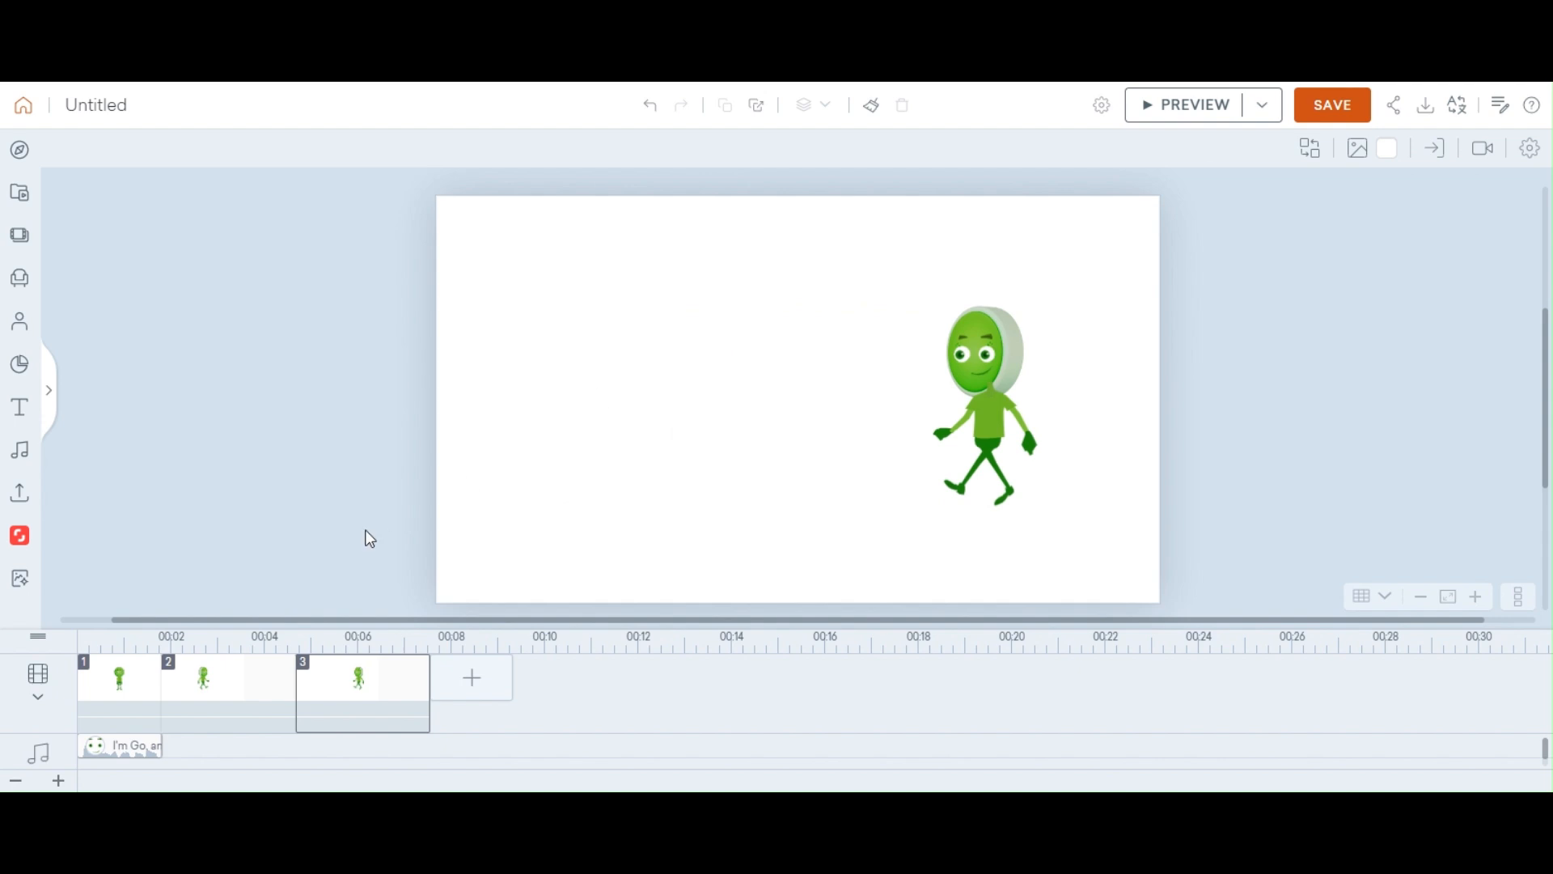
# Select the third scene and preview the animation.
pyautogui.click(372, 684)
pyautogui.keyDown('shift'); pyautogui.click(208, 685); pyautogui.keyUp('shift')
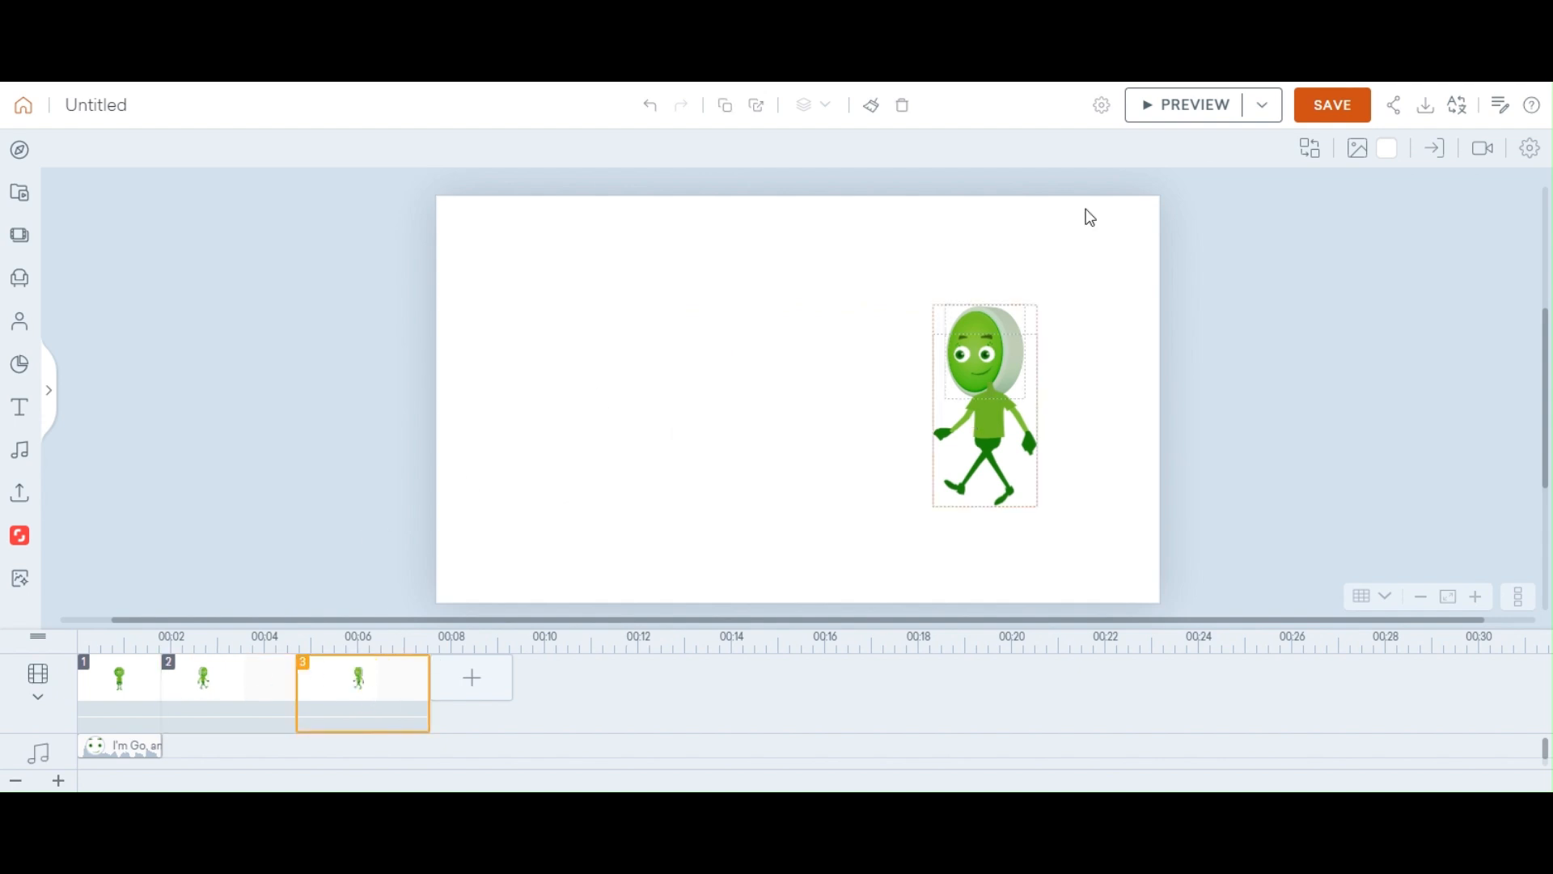
pyautogui.click(1170, 117)
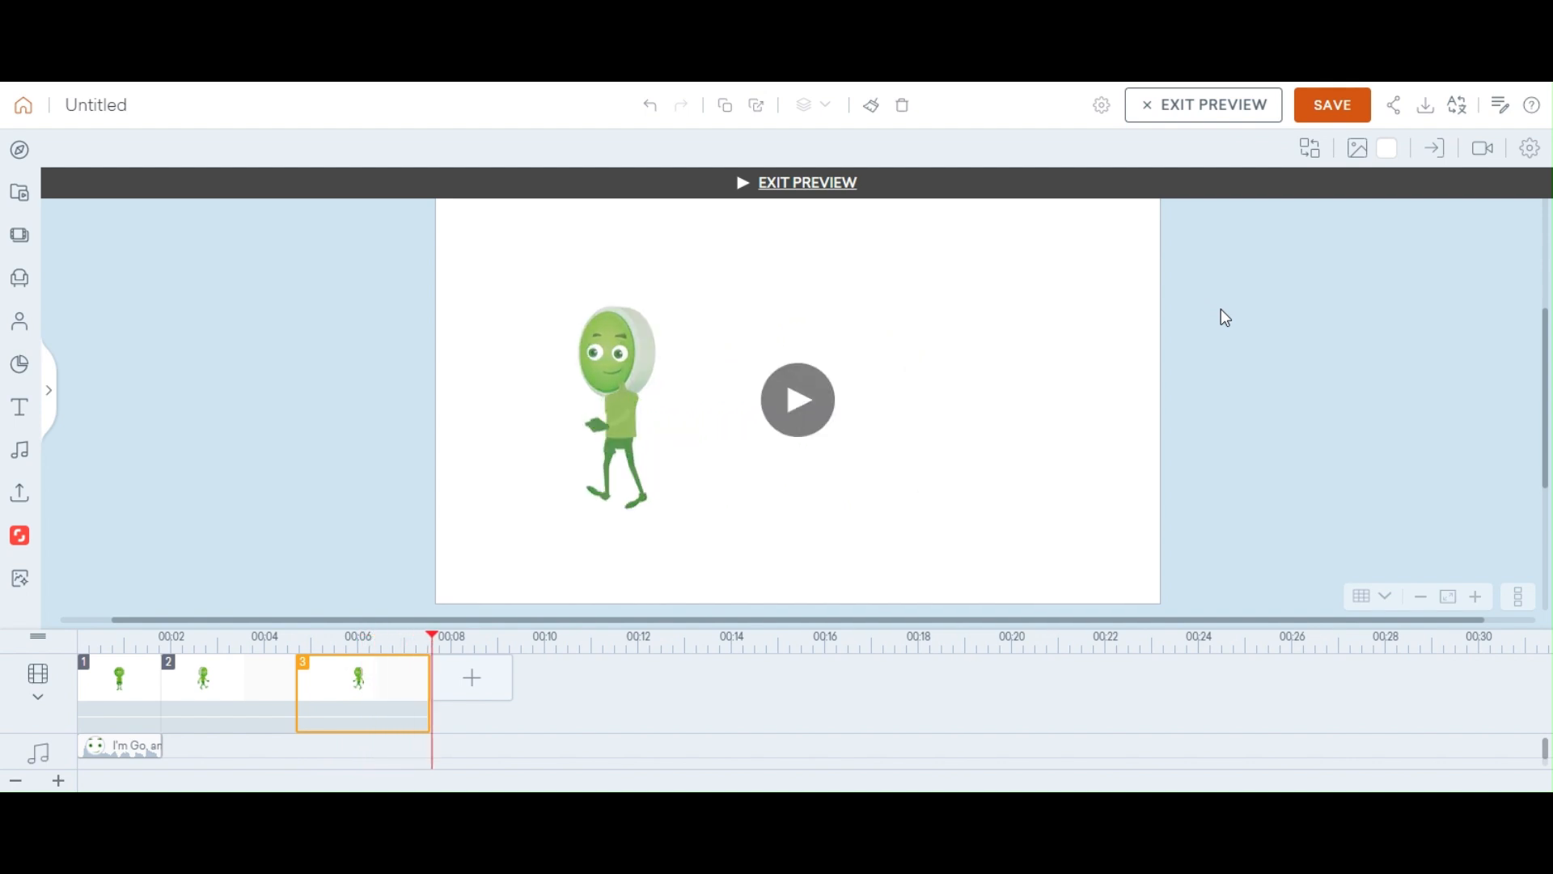
# In the first scene, add a Business Friendly title reading GO and move it below the character.
pyautogui.click(143, 696)
pyautogui.click(21, 412)
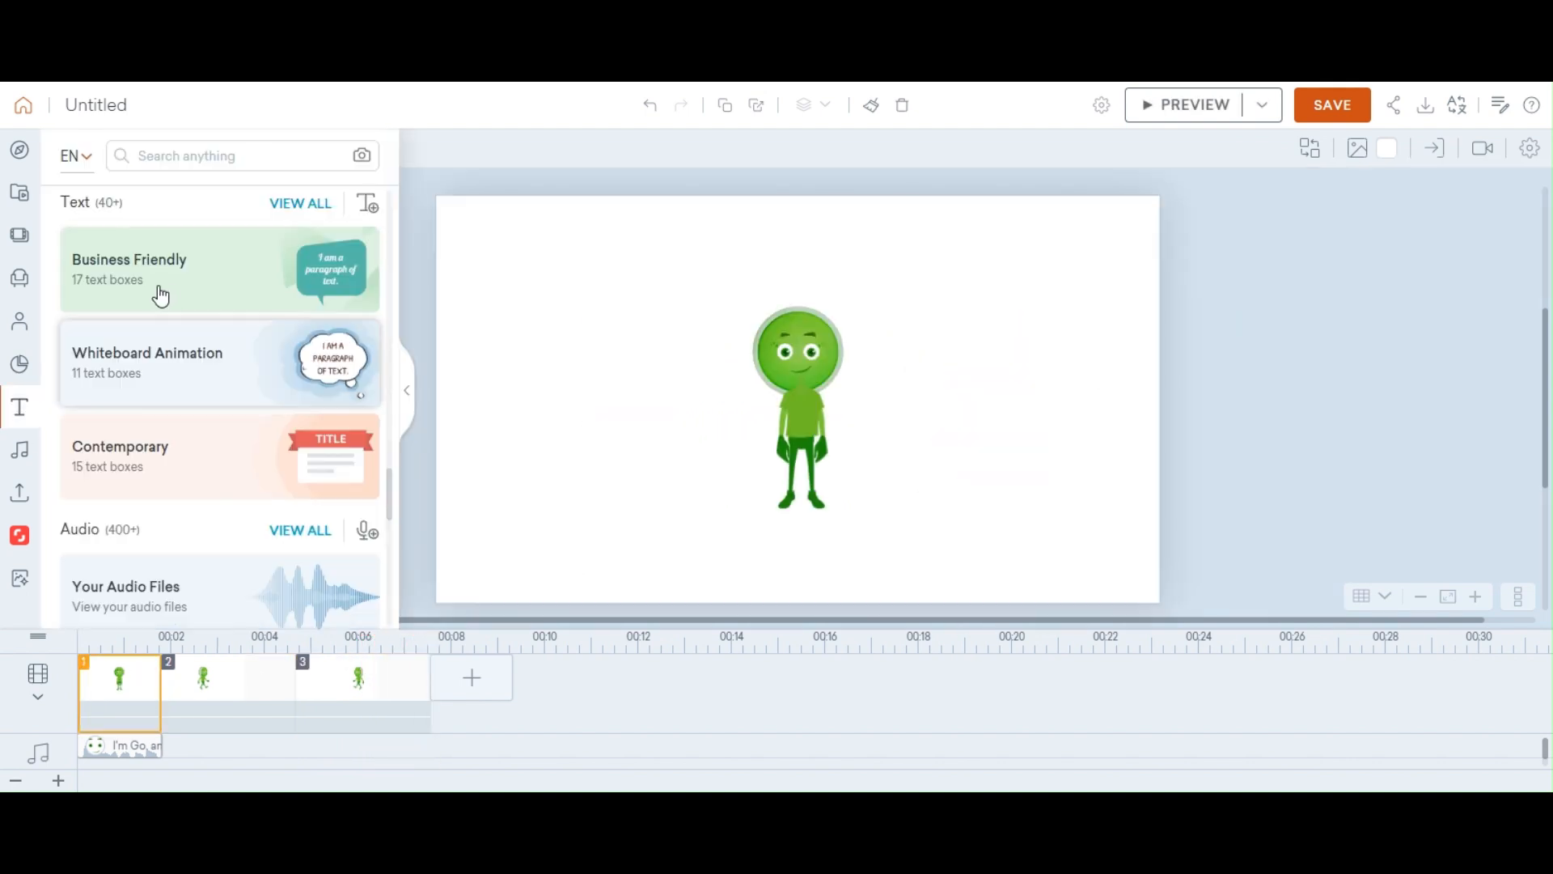
pyautogui.click(164, 288)
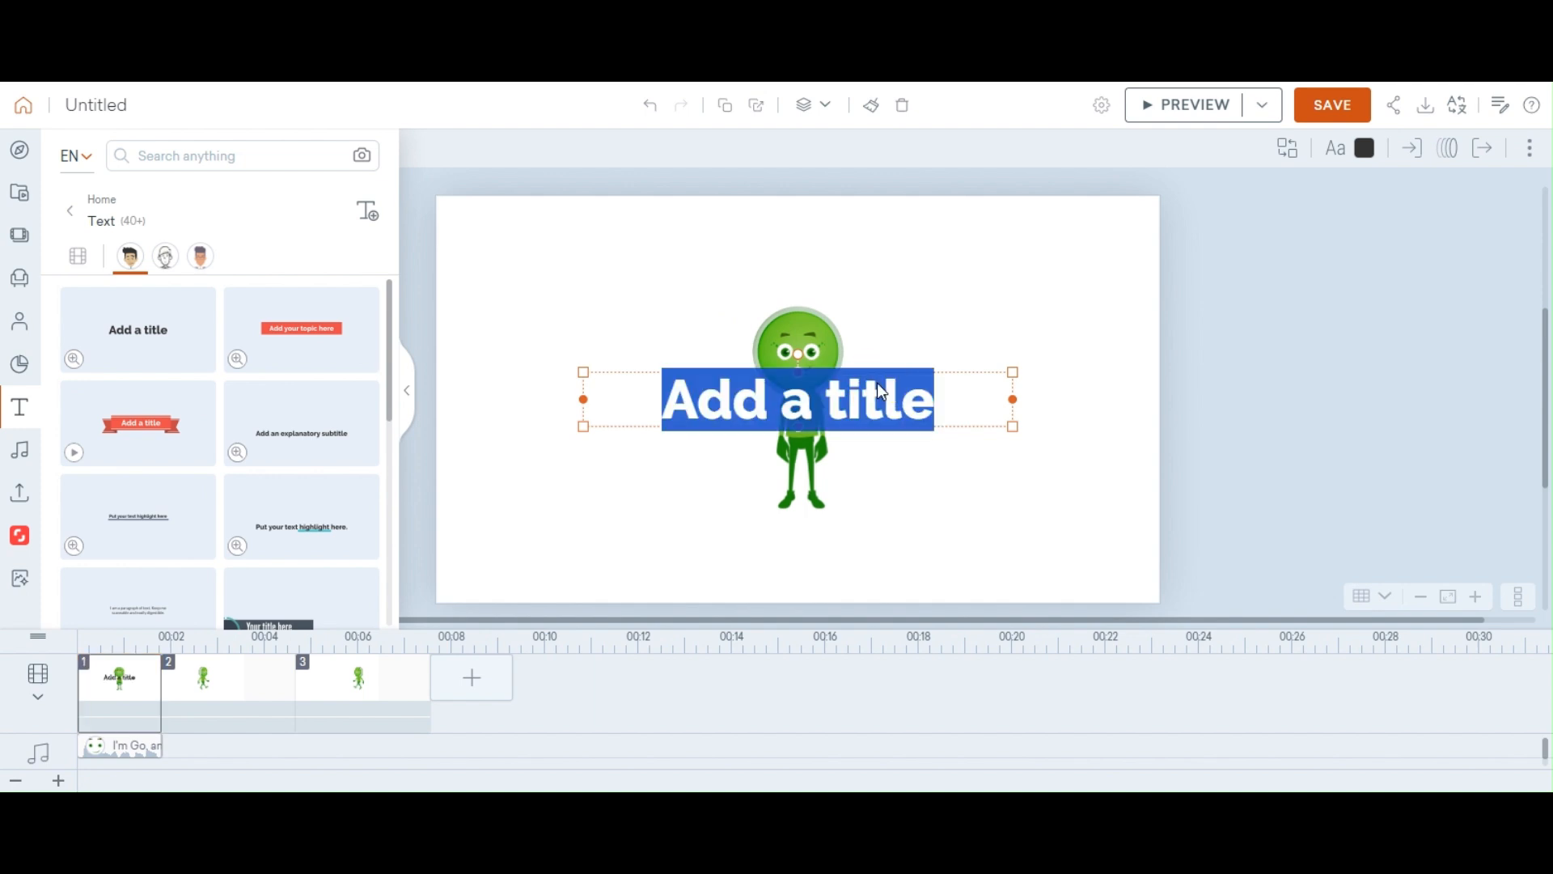
pyautogui.write('GO')
pyautogui.click(927, 515)
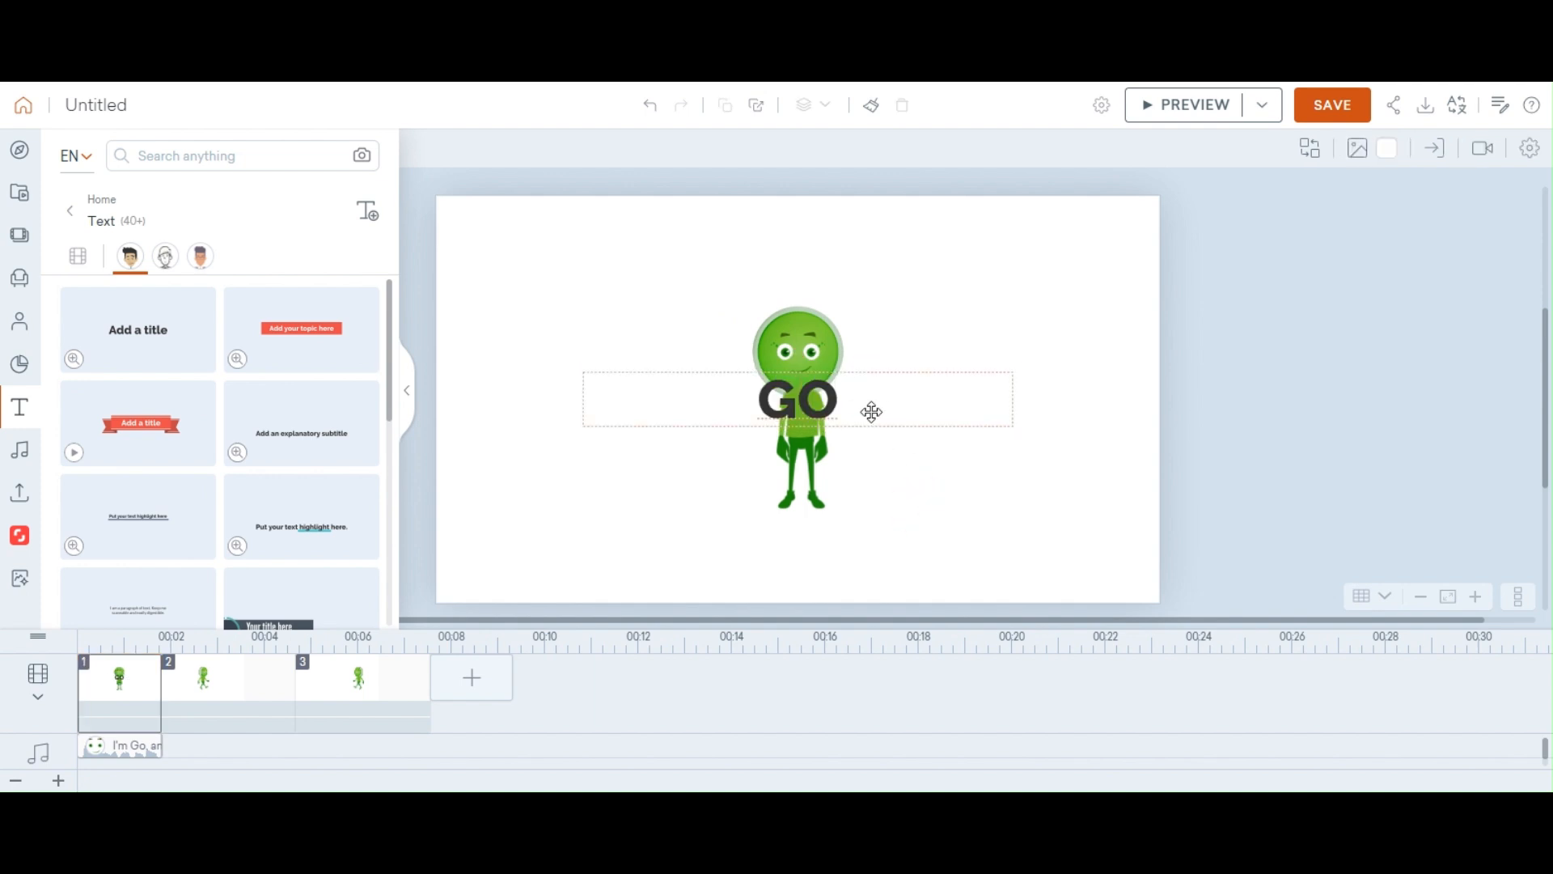
pyautogui.moveTo(870, 409); pyautogui.dragTo(870, 568)
# Review the title's font and colour settings, then preview the first scene.
pyautogui.click(1353, 144)
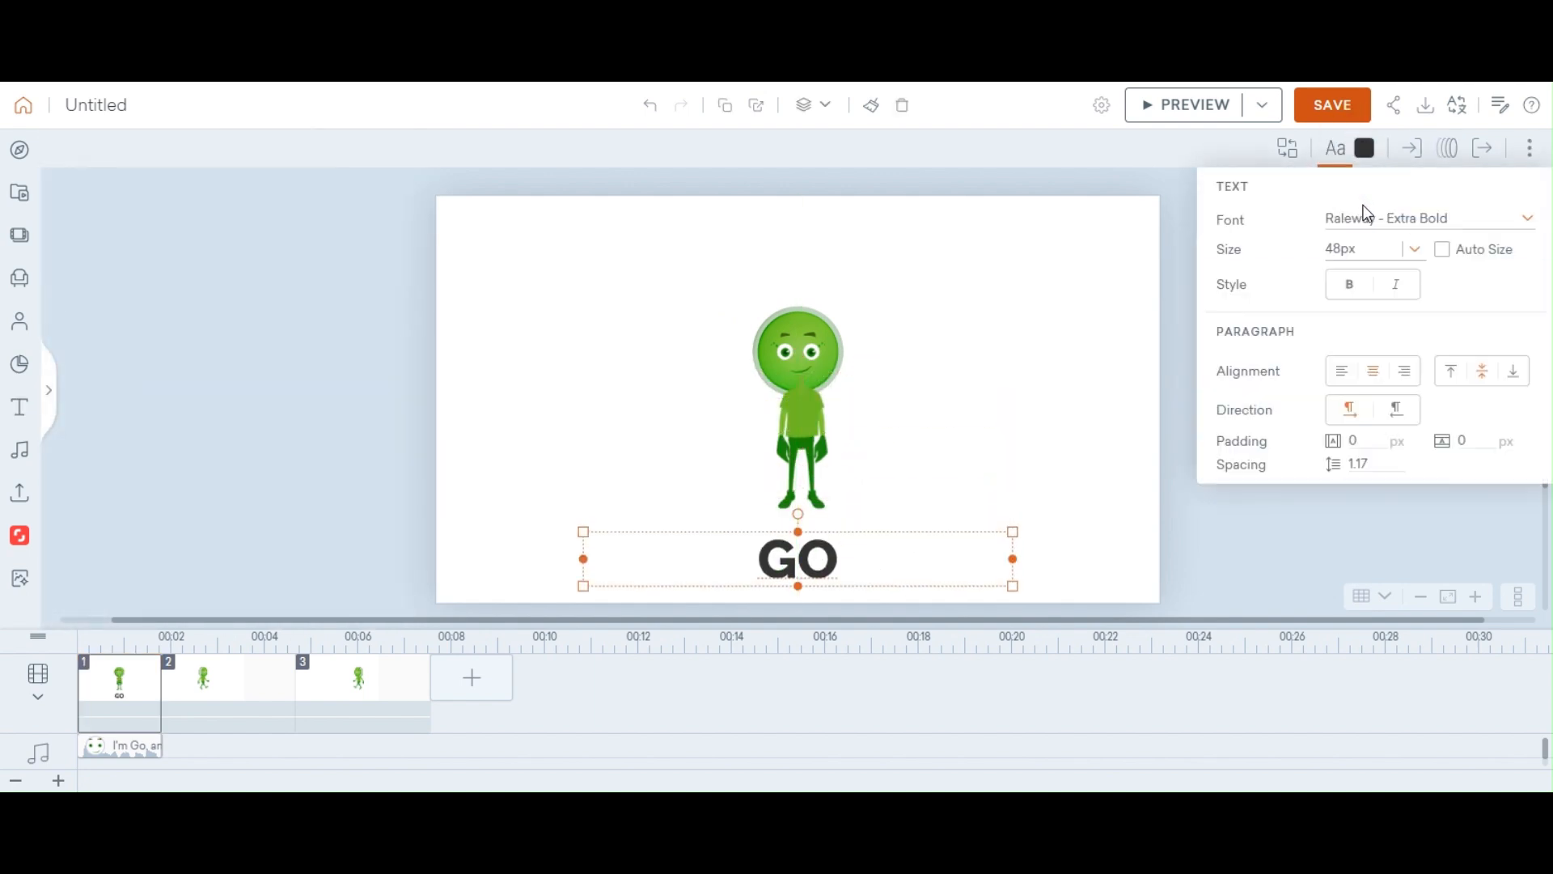
pyautogui.click(1366, 216)
pyautogui.click(1460, 462)
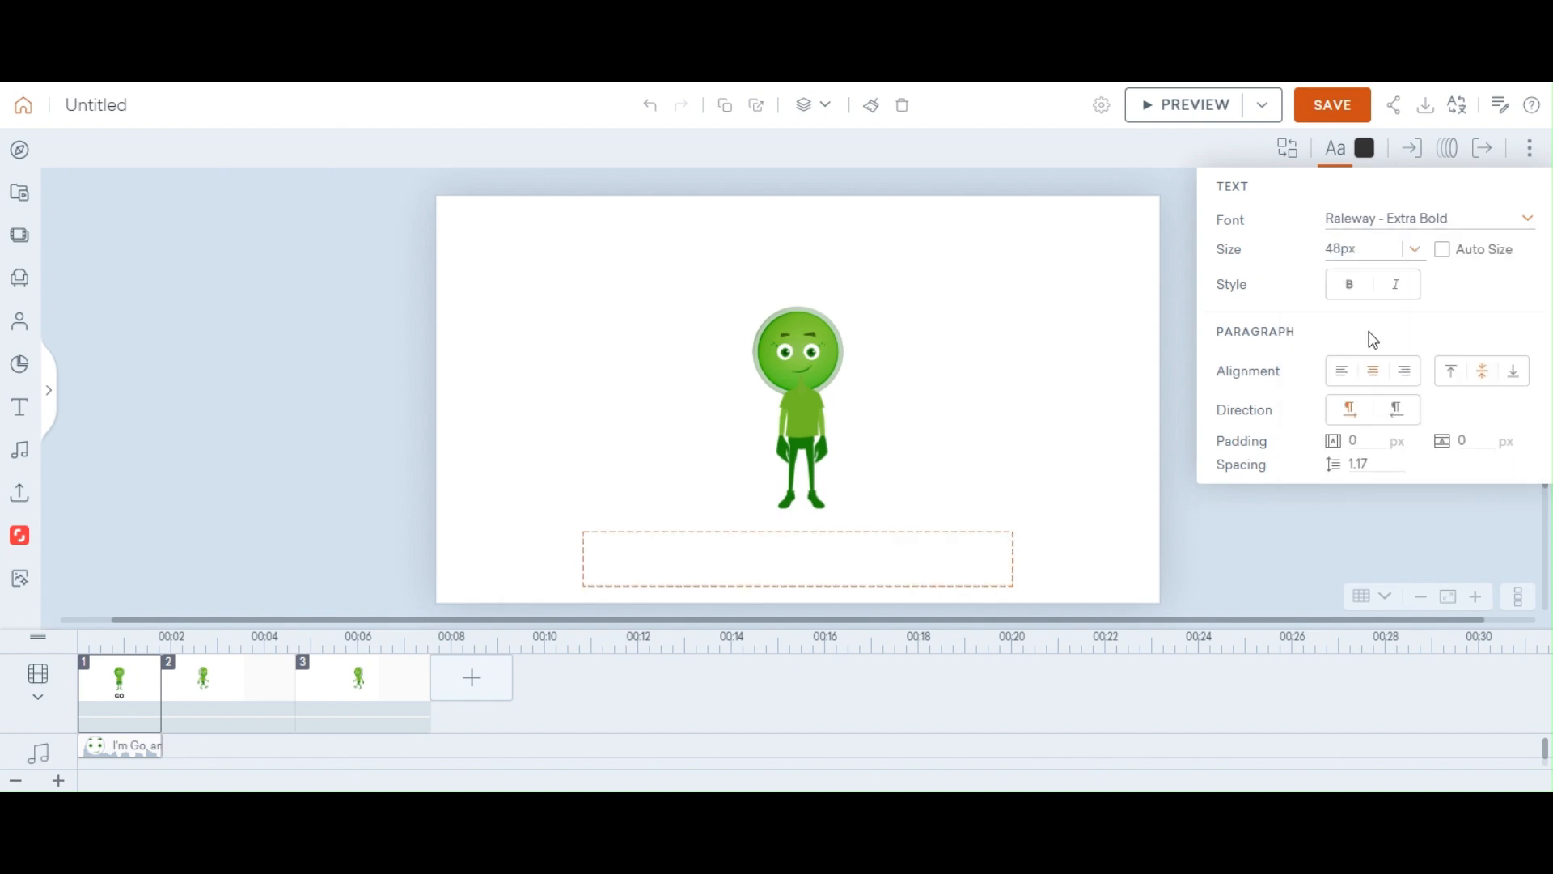
pyautogui.click(1365, 148)
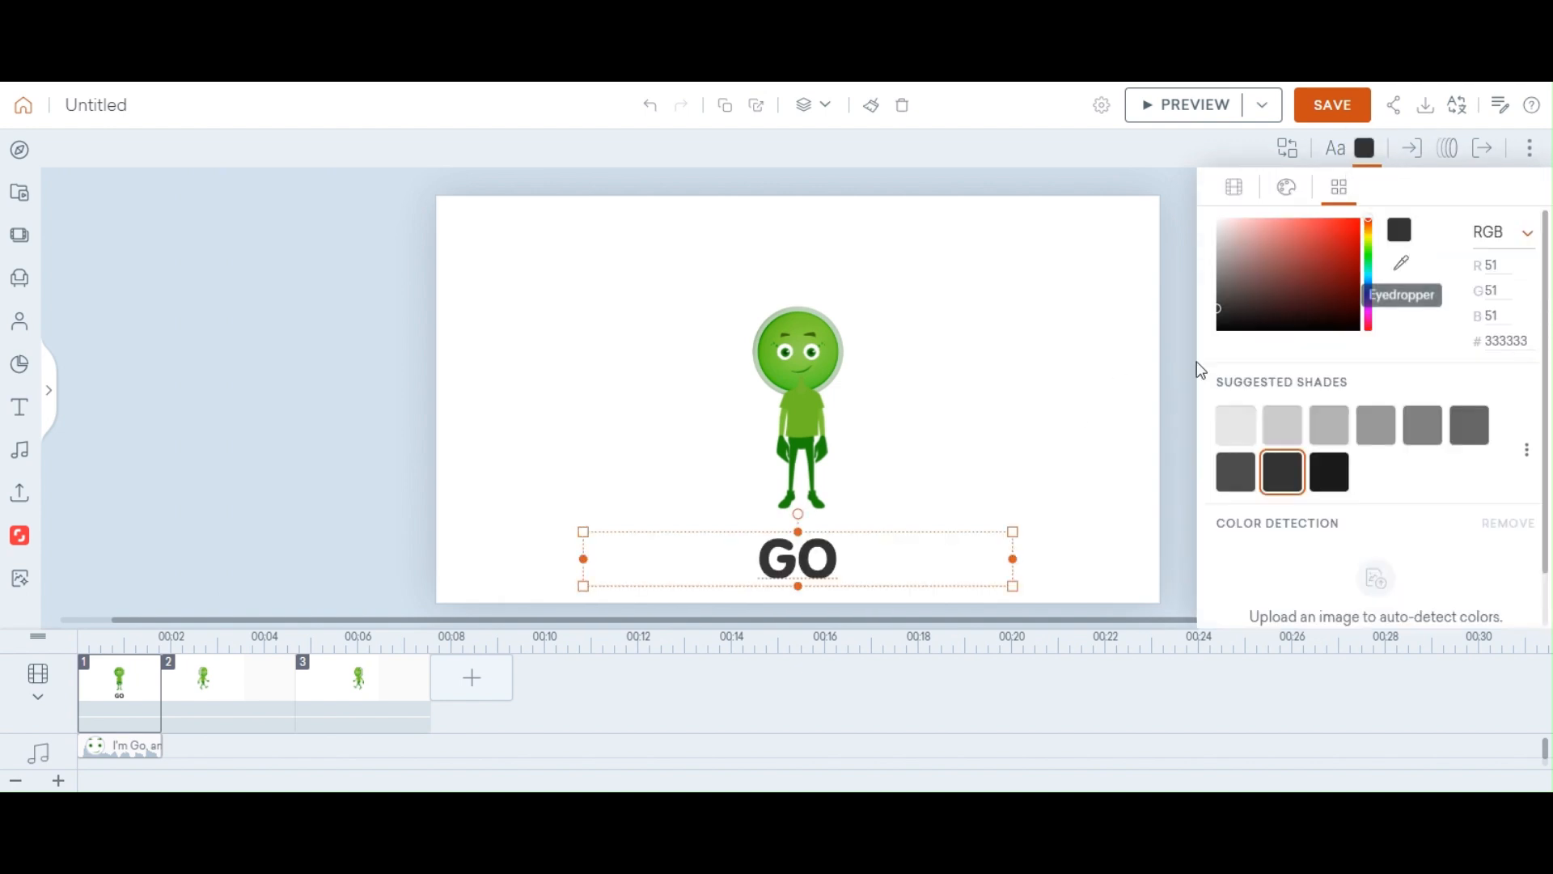
pyautogui.click(1009, 426)
pyautogui.click(1189, 104)
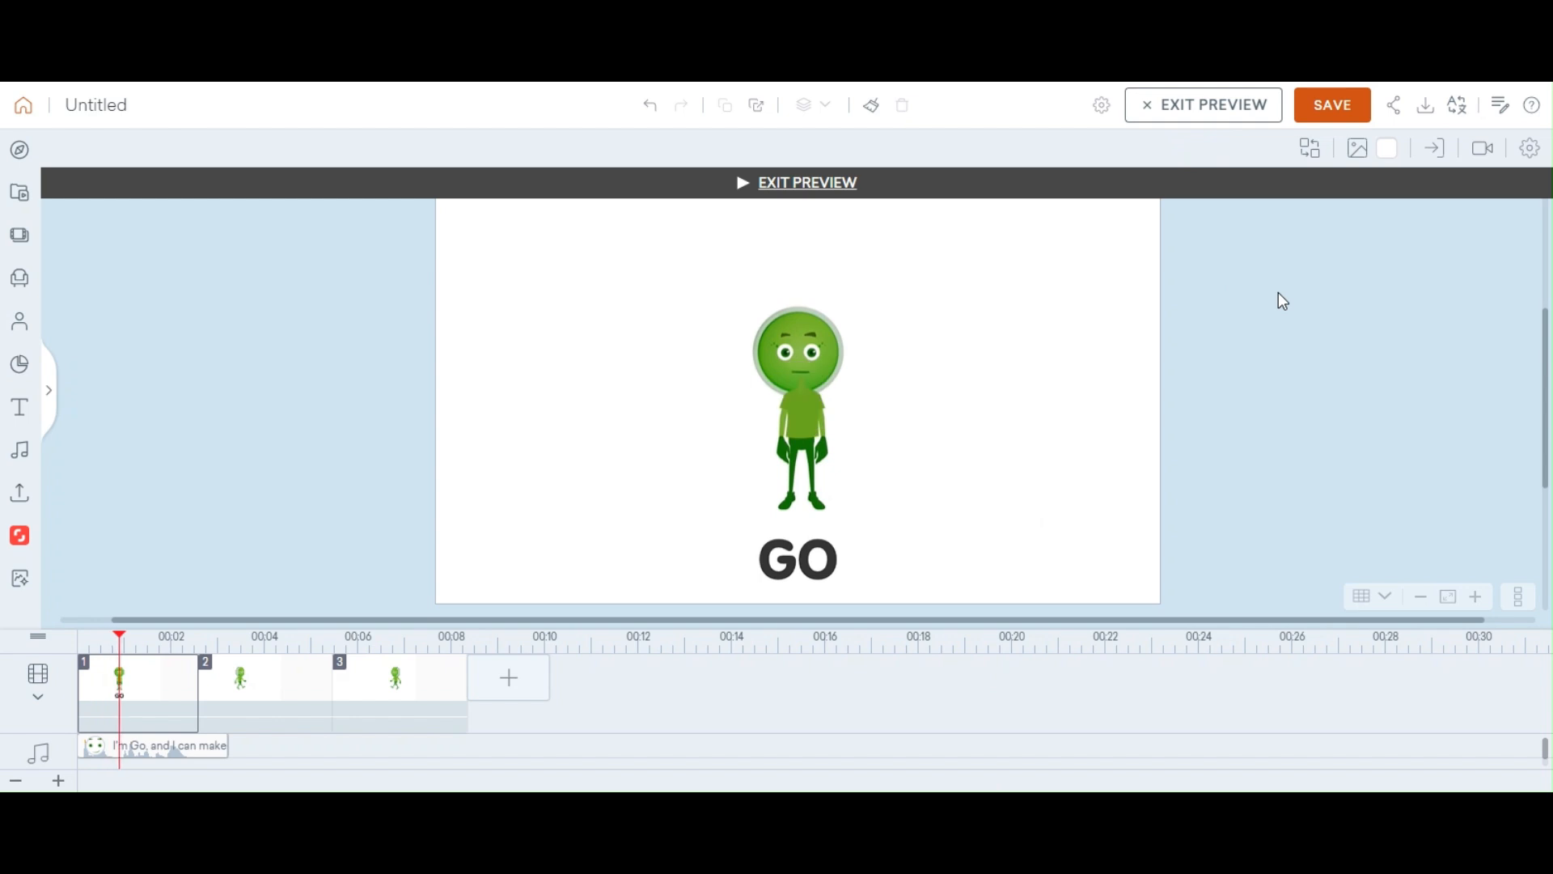